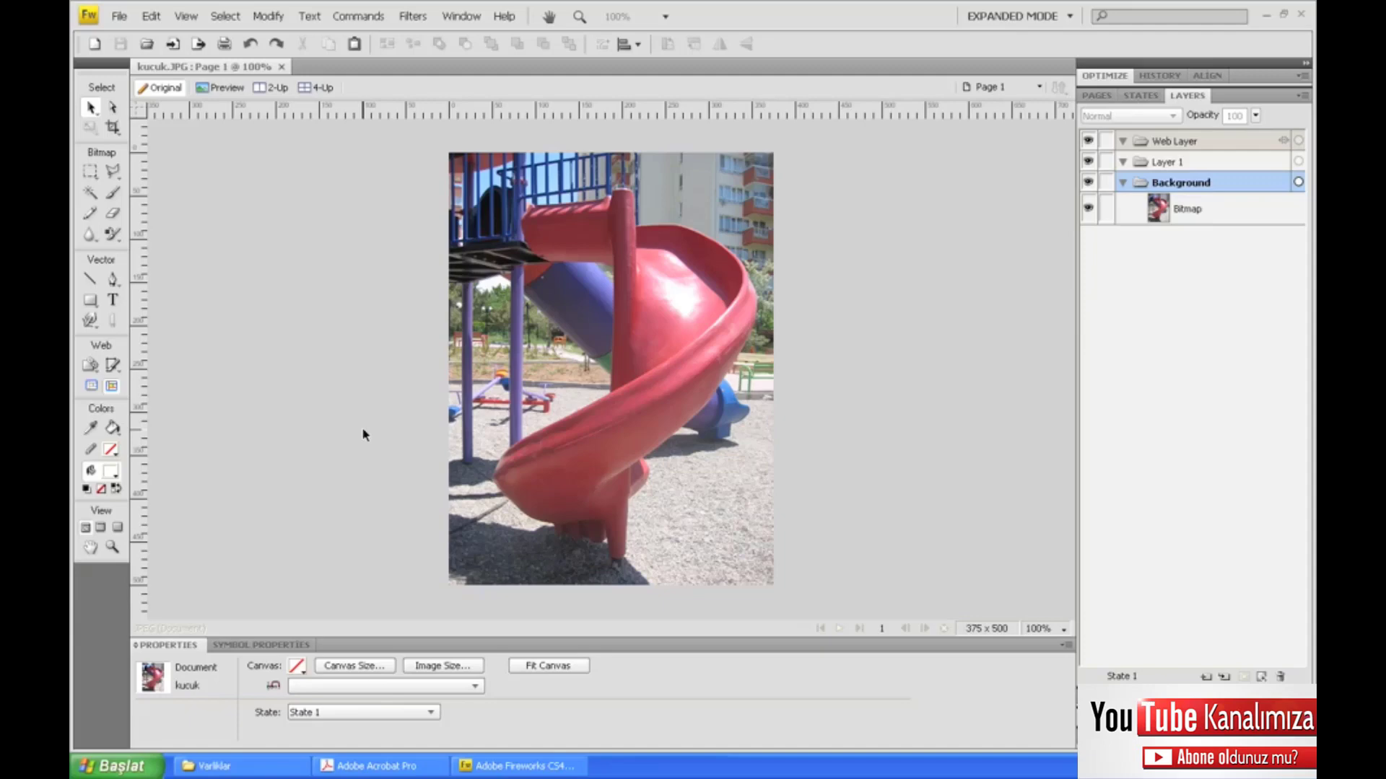
Copy the playground photo bitmap in Fireworks to the clipboard, then switch to Acrobat Pro
{"action": "left_click", "coordinate": [534, 425]}
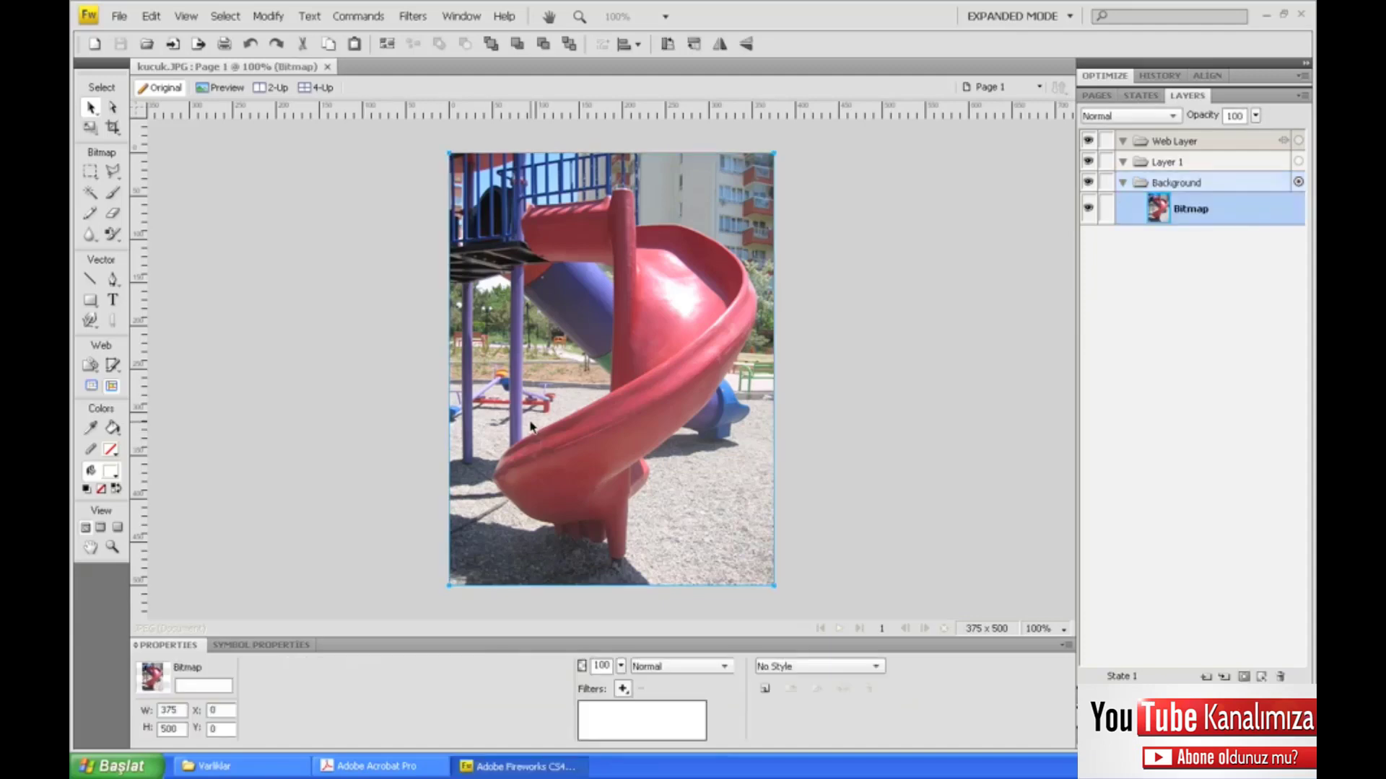
{"action": "left_click", "coordinate": [152, 19]}
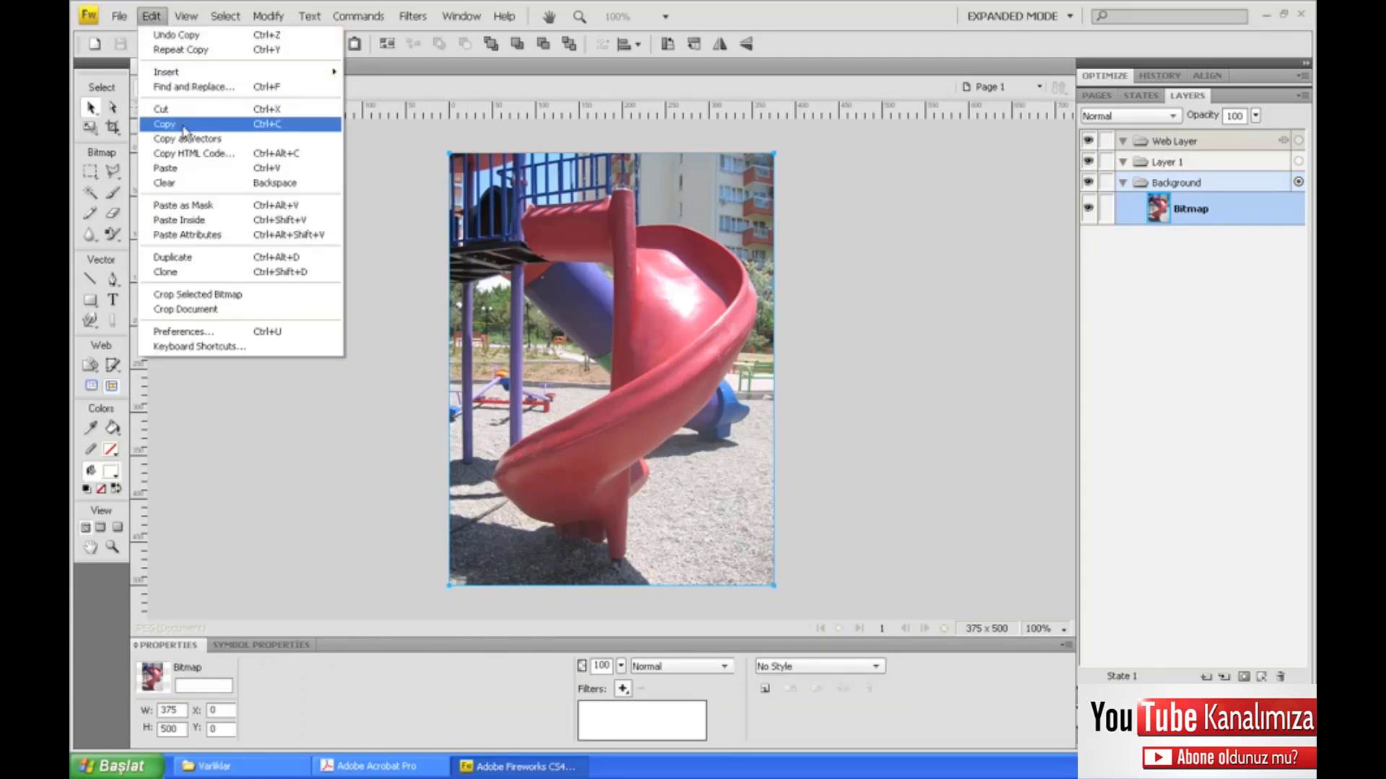
{"action": "left_click", "coordinate": [185, 131]}
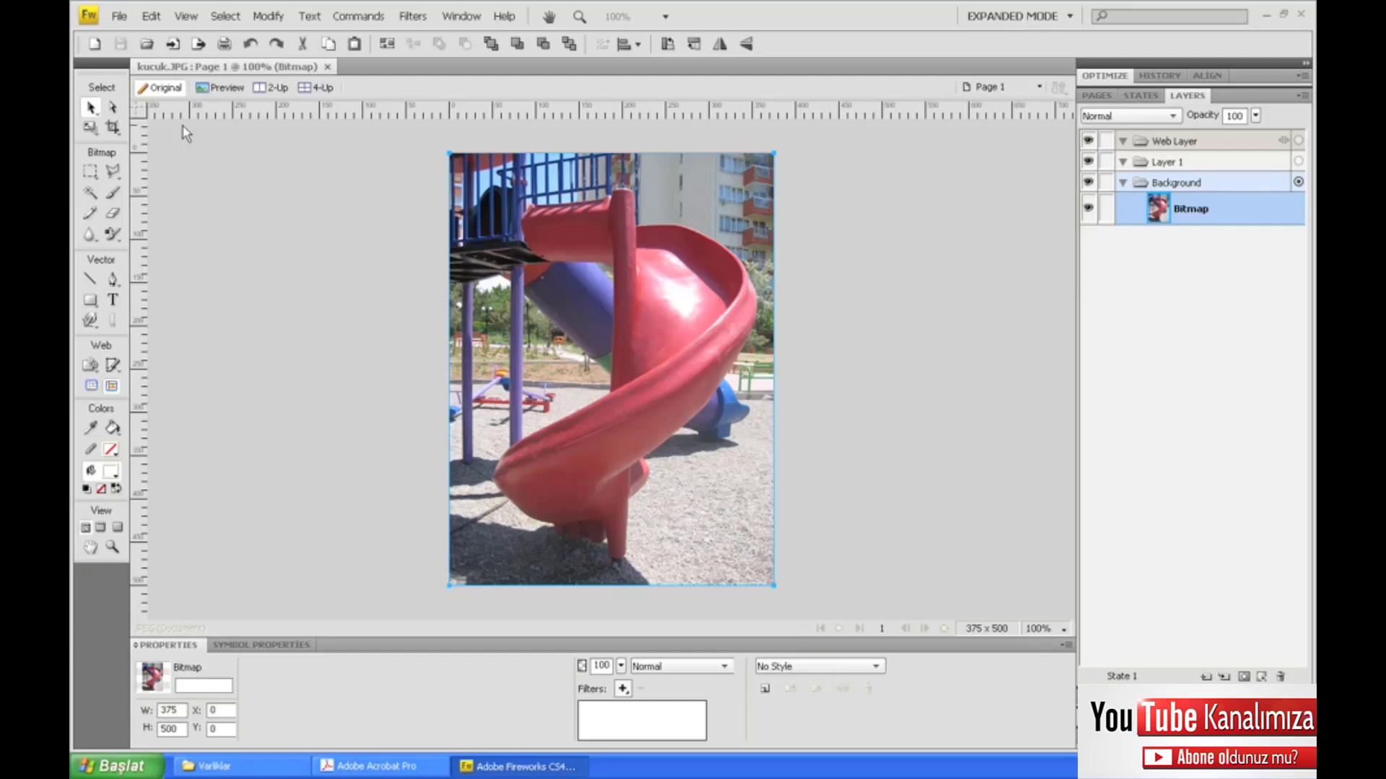
{"action": "left_click", "coordinate": [348, 768]}
Create a PDF from the clipboard photo, fit the page in the window, and show page thumbnails
{"action": "left_click", "coordinate": [81, 31]}
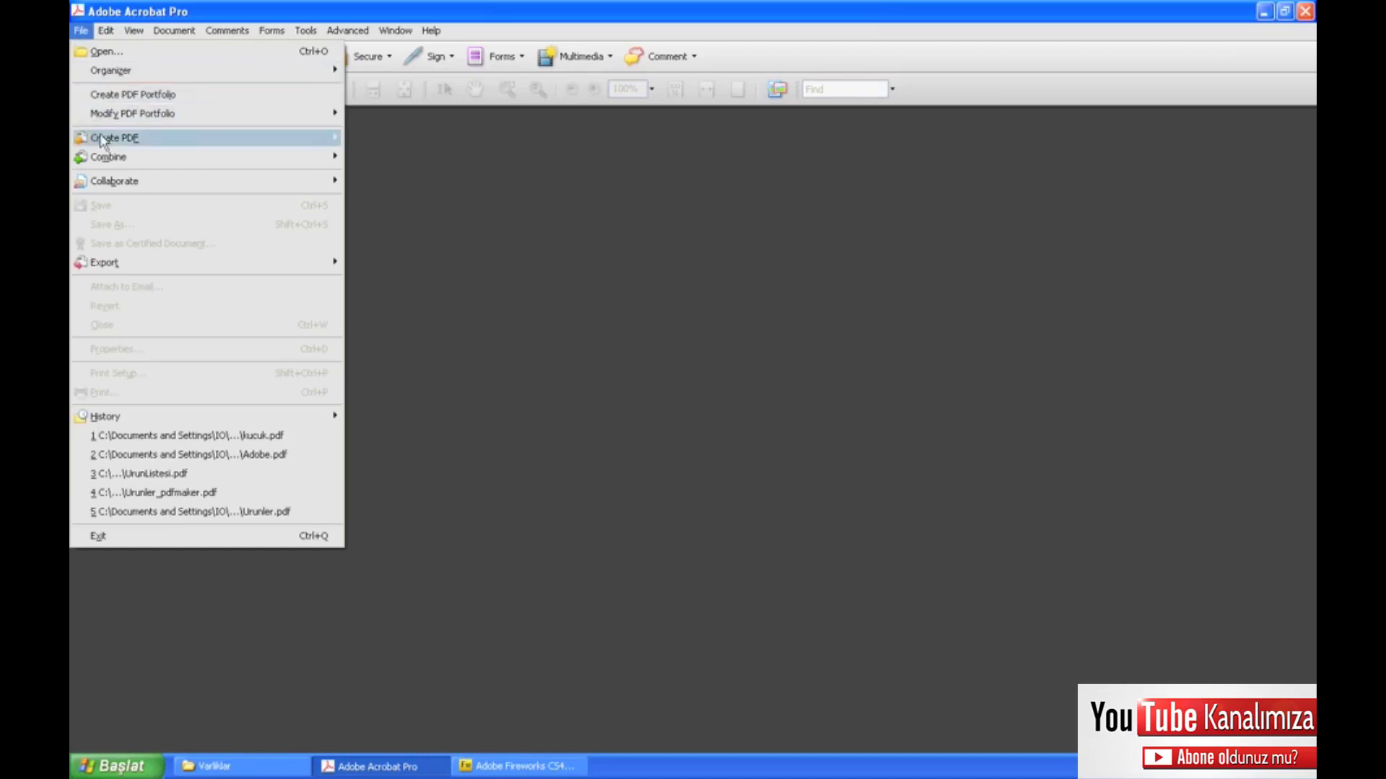
{"action": "mouse_move", "coordinate": [114, 137]}
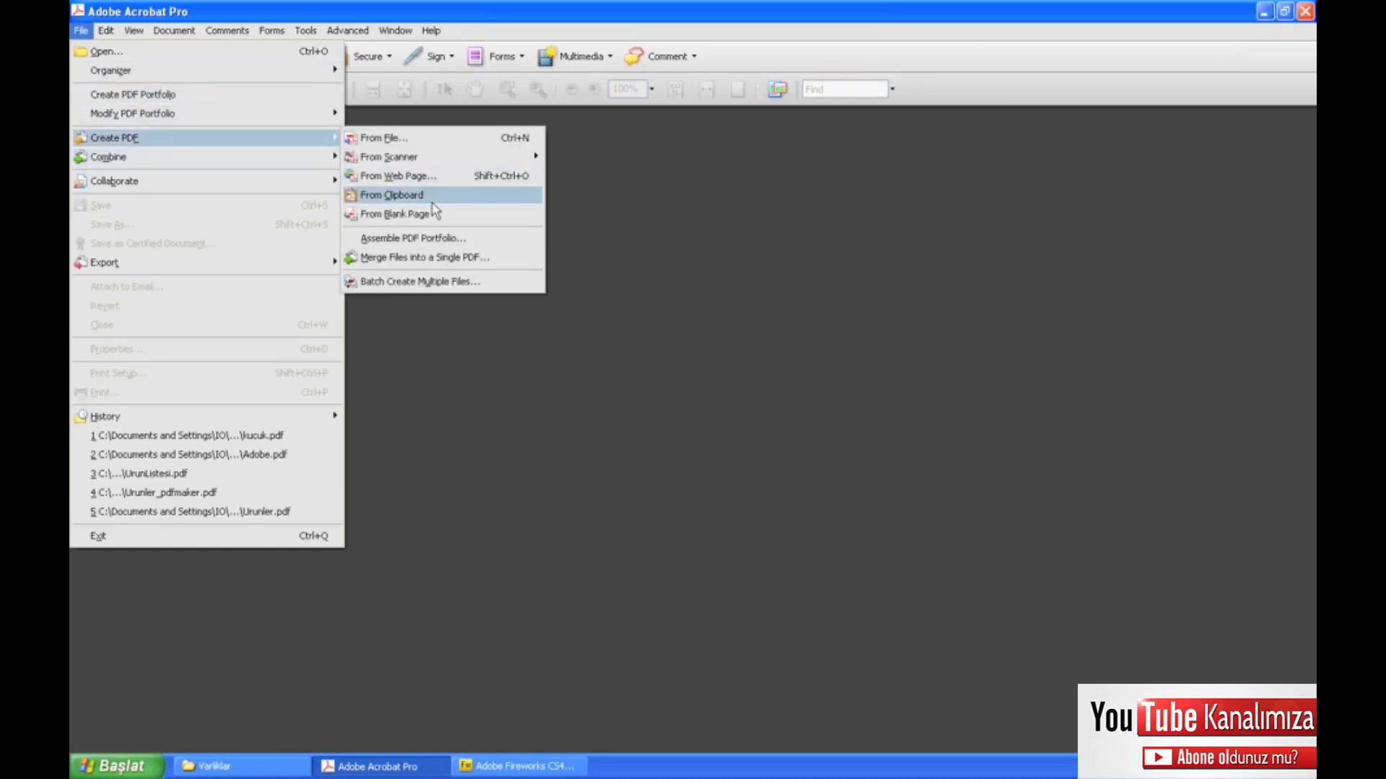
{"action": "left_click", "coordinate": [432, 201]}
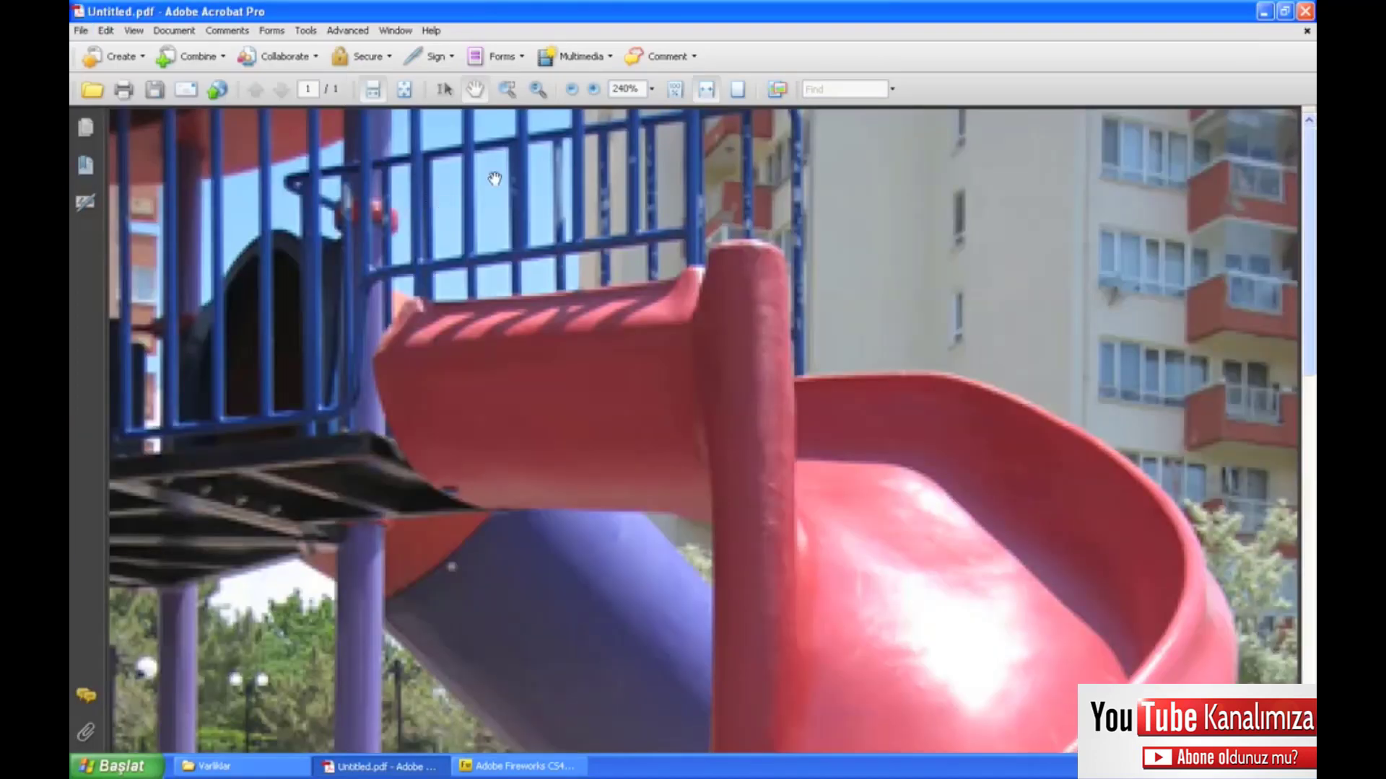
{"action": "left_click", "coordinate": [404, 89]}
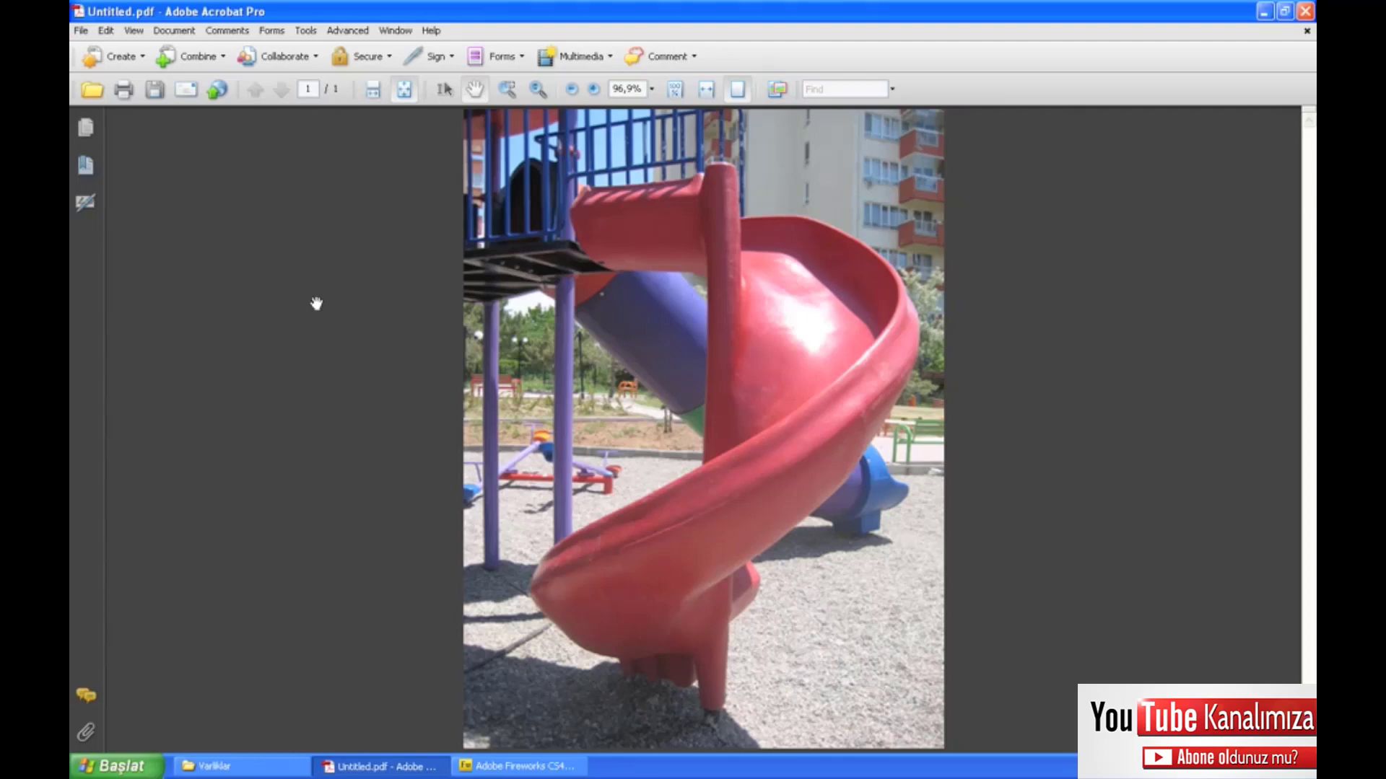
{"action": "left_click", "coordinate": [85, 129]}
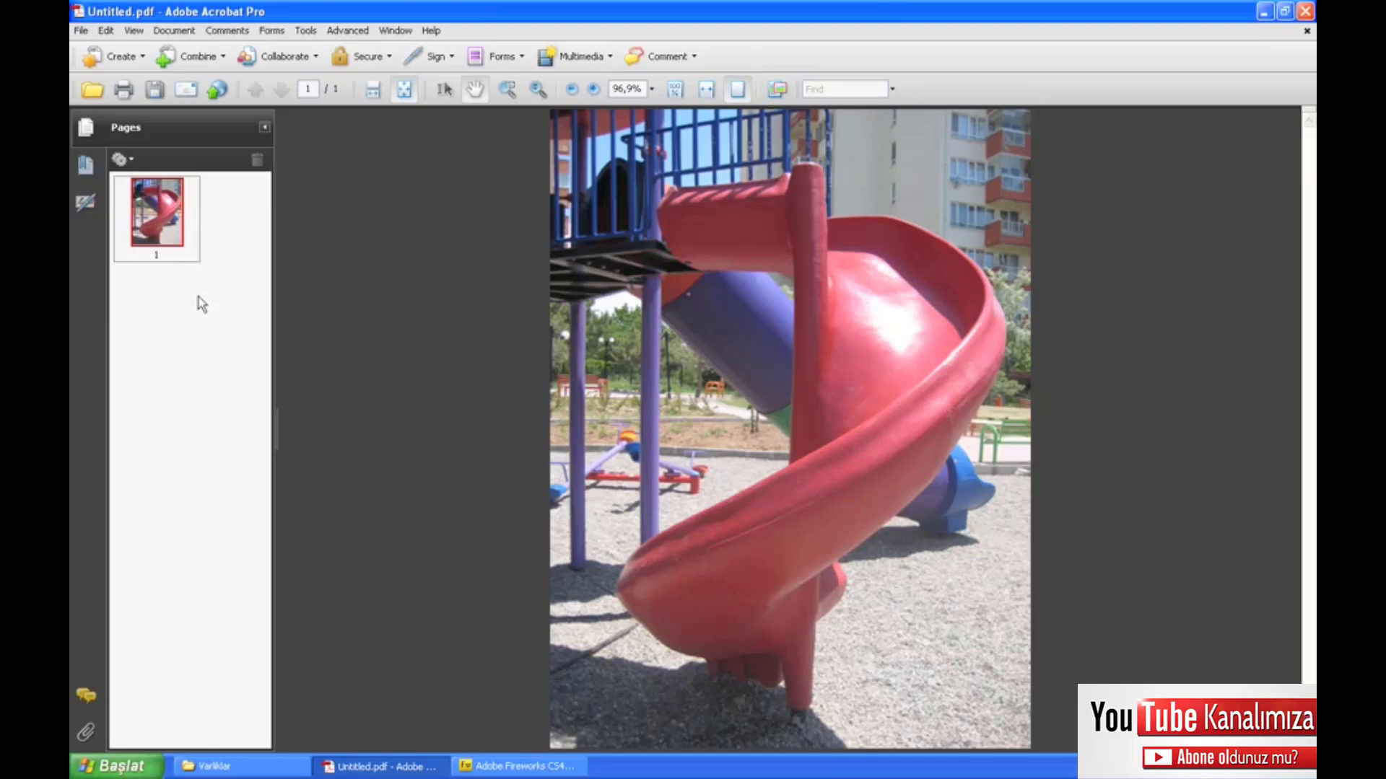
Insert the clipboard photo as a new page after page 1 and select page 2
{"action": "left_click", "coordinate": [172, 32]}
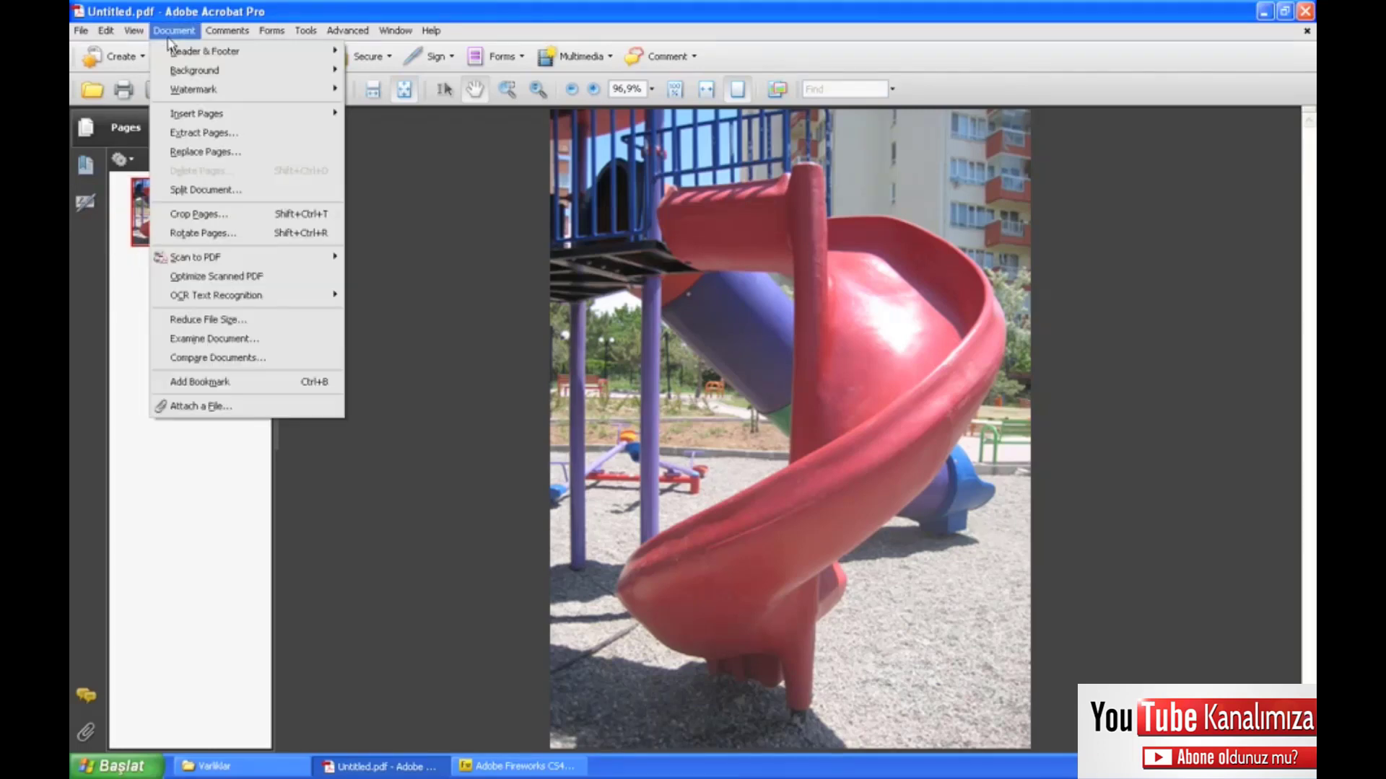
{"action": "mouse_move", "coordinate": [197, 114]}
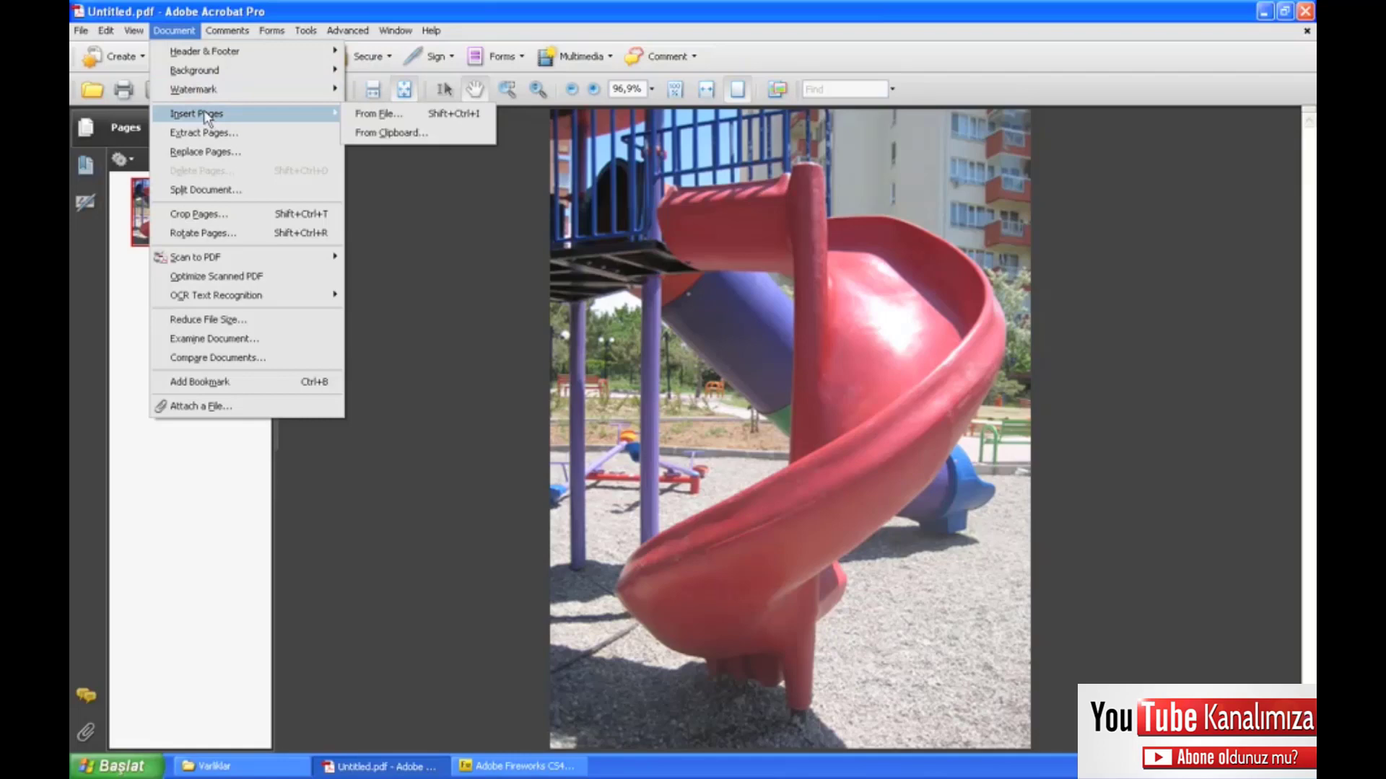
{"action": "left_click", "coordinate": [395, 134]}
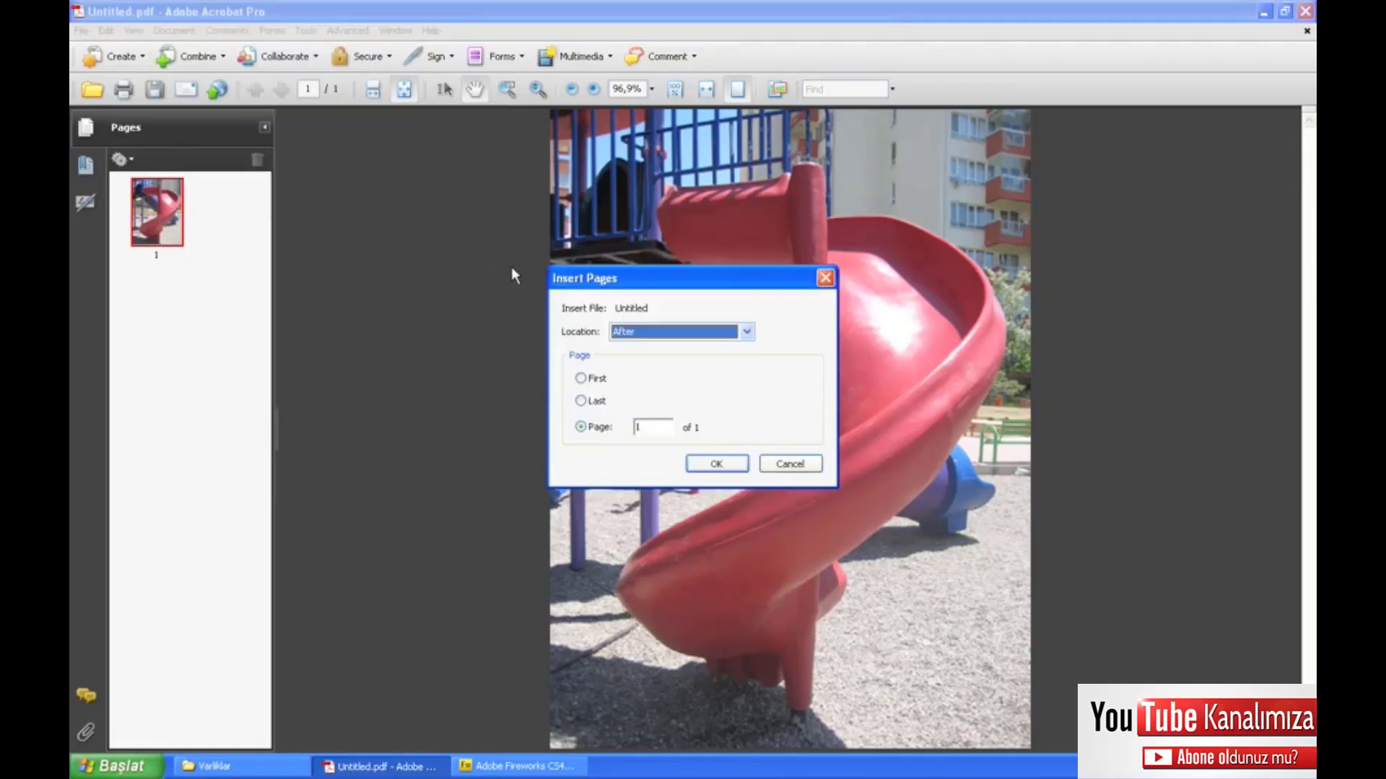
{"action": "left_click", "coordinate": [629, 334]}
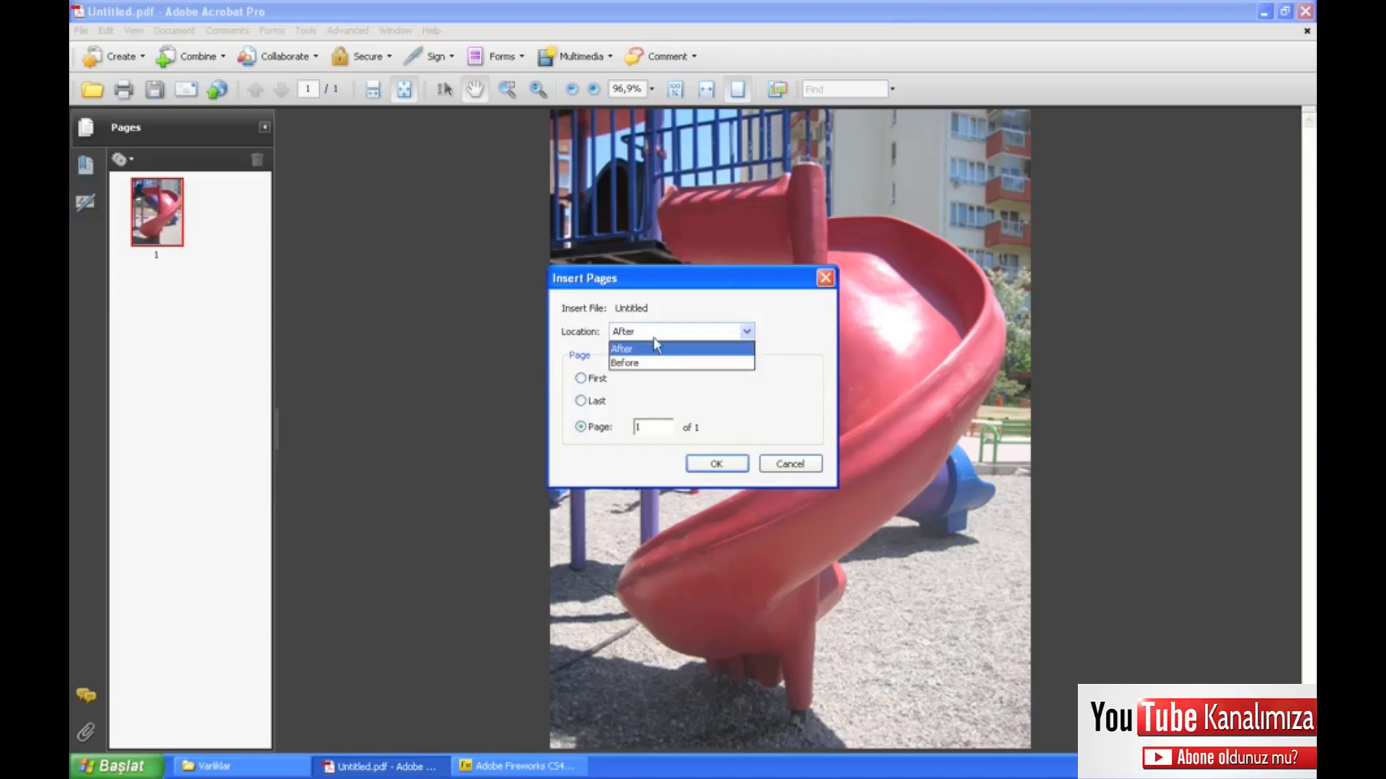
{"action": "left_click", "coordinate": [778, 352]}
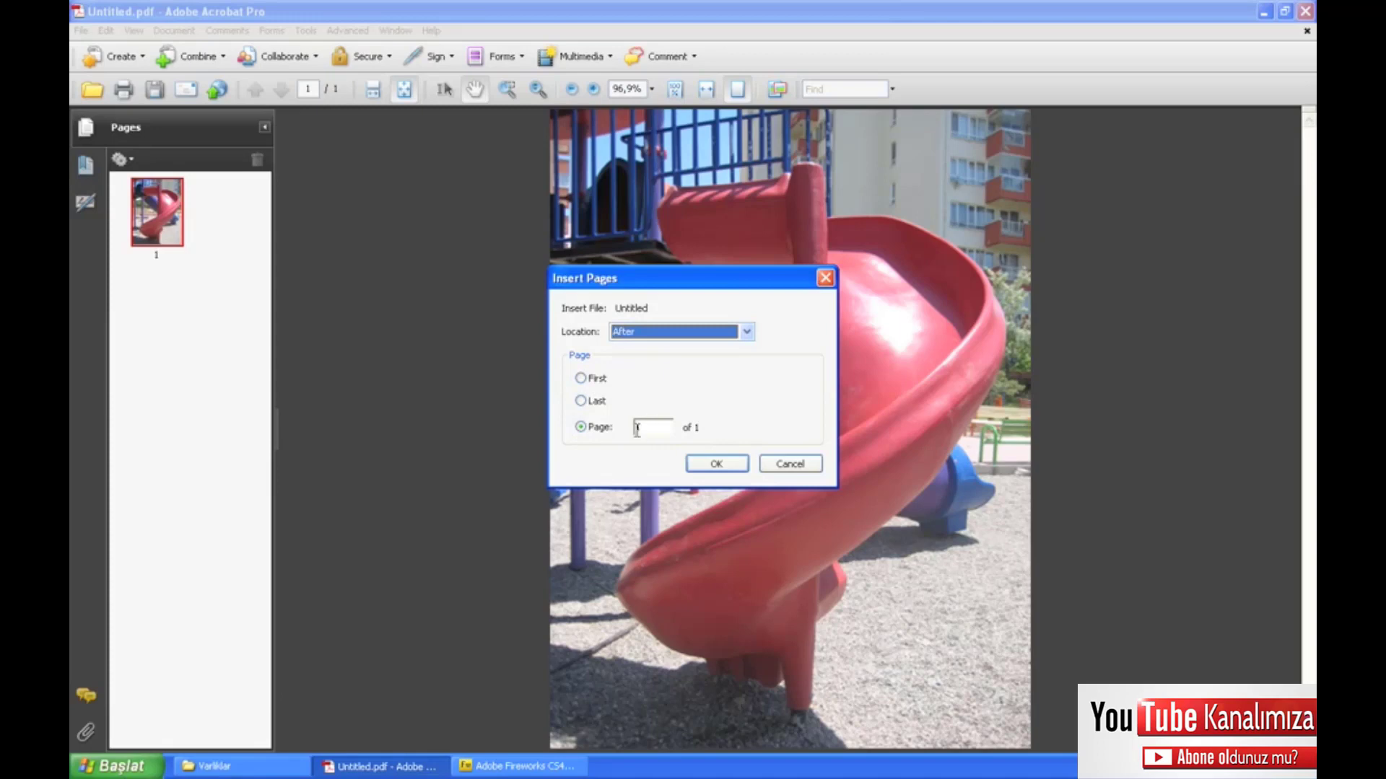
{"action": "left_click", "coordinate": [717, 465]}
{"action": "left_click", "coordinate": [140, 312]}
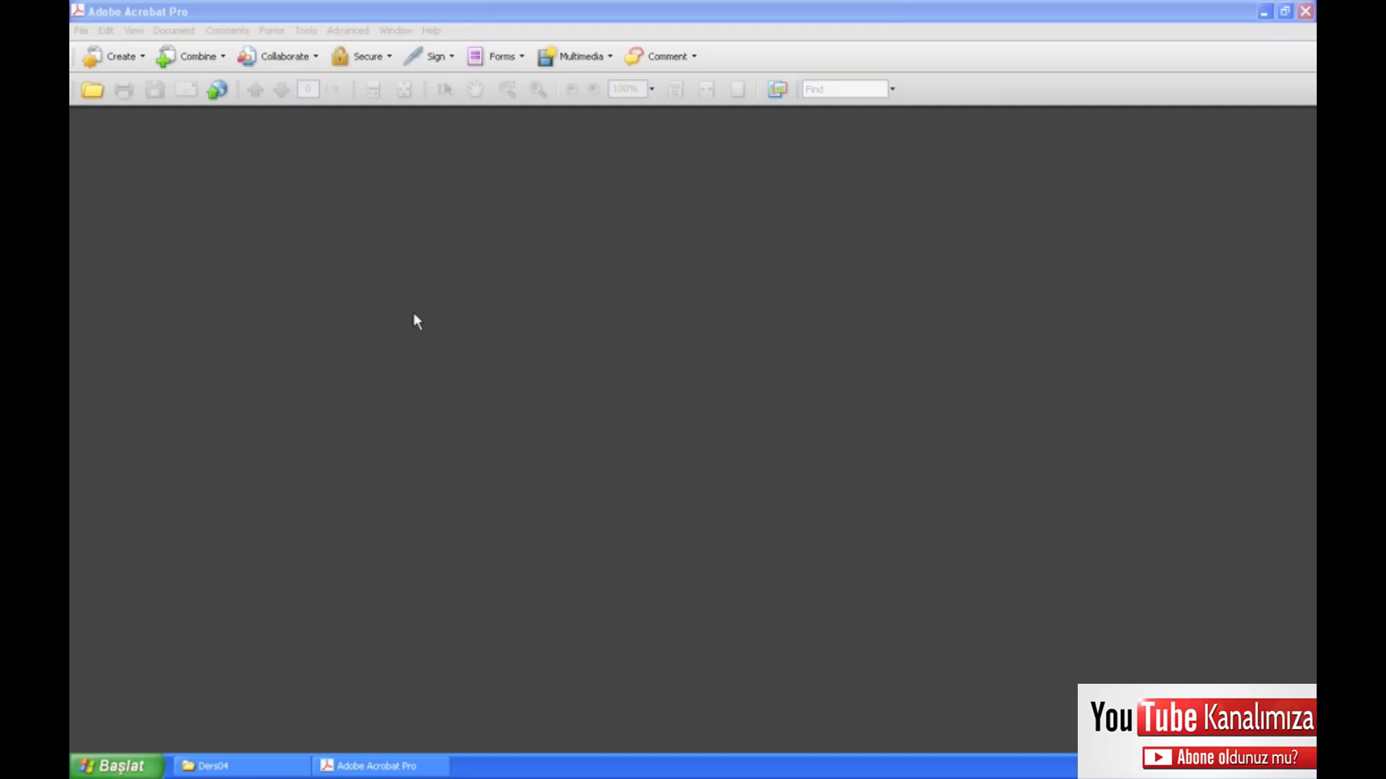
Create a blank-page PDF and type 'Adobe Acrobat 9 Pro' on it
{"action": "left_click", "coordinate": [82, 32]}
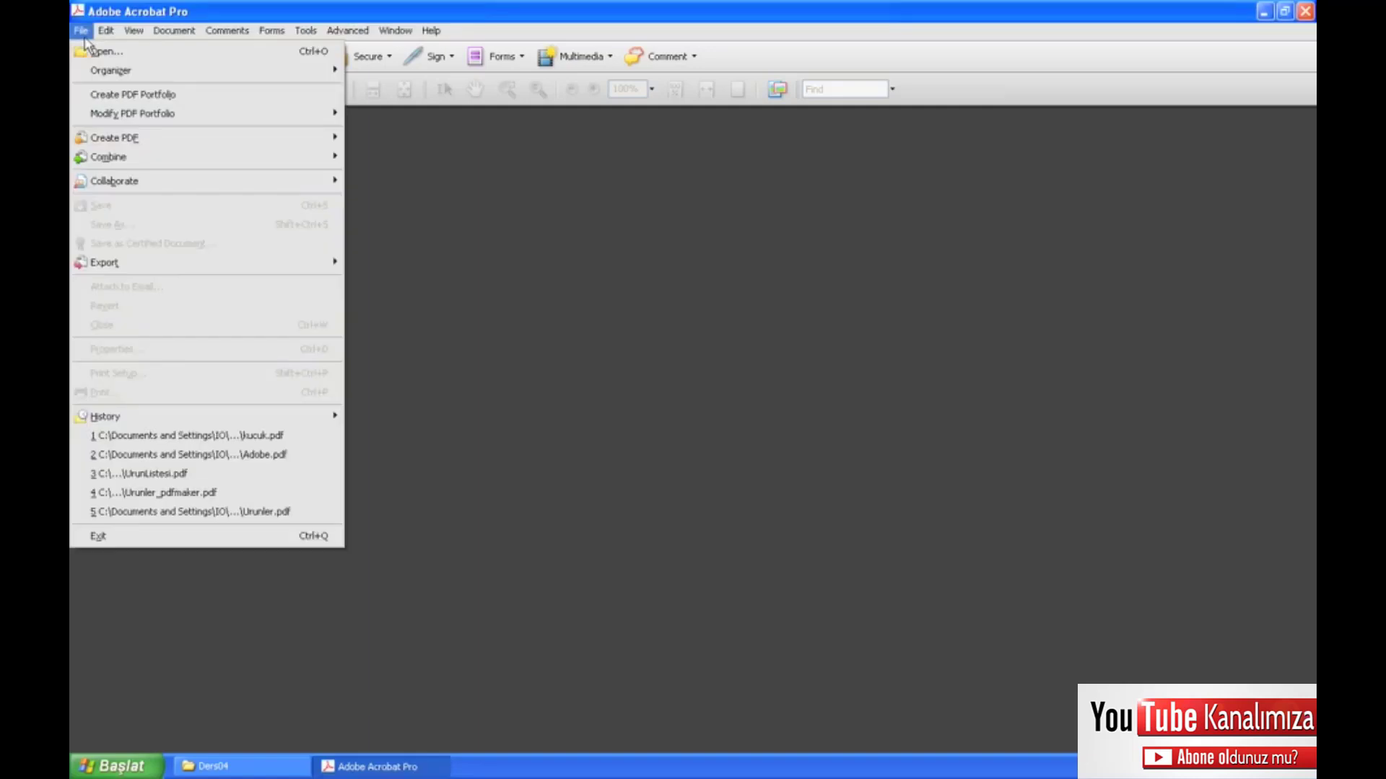
{"action": "mouse_move", "coordinate": [114, 138]}
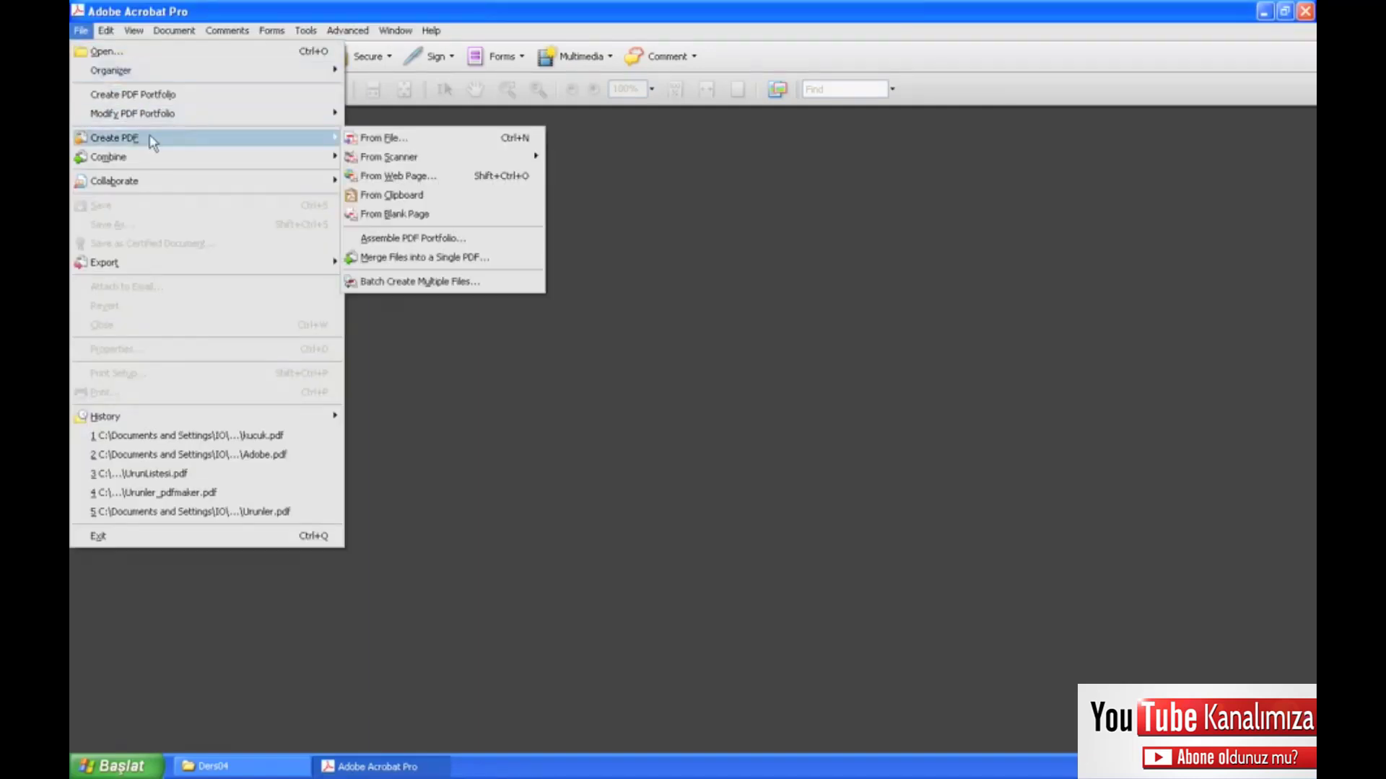
{"action": "left_click", "coordinate": [390, 218]}
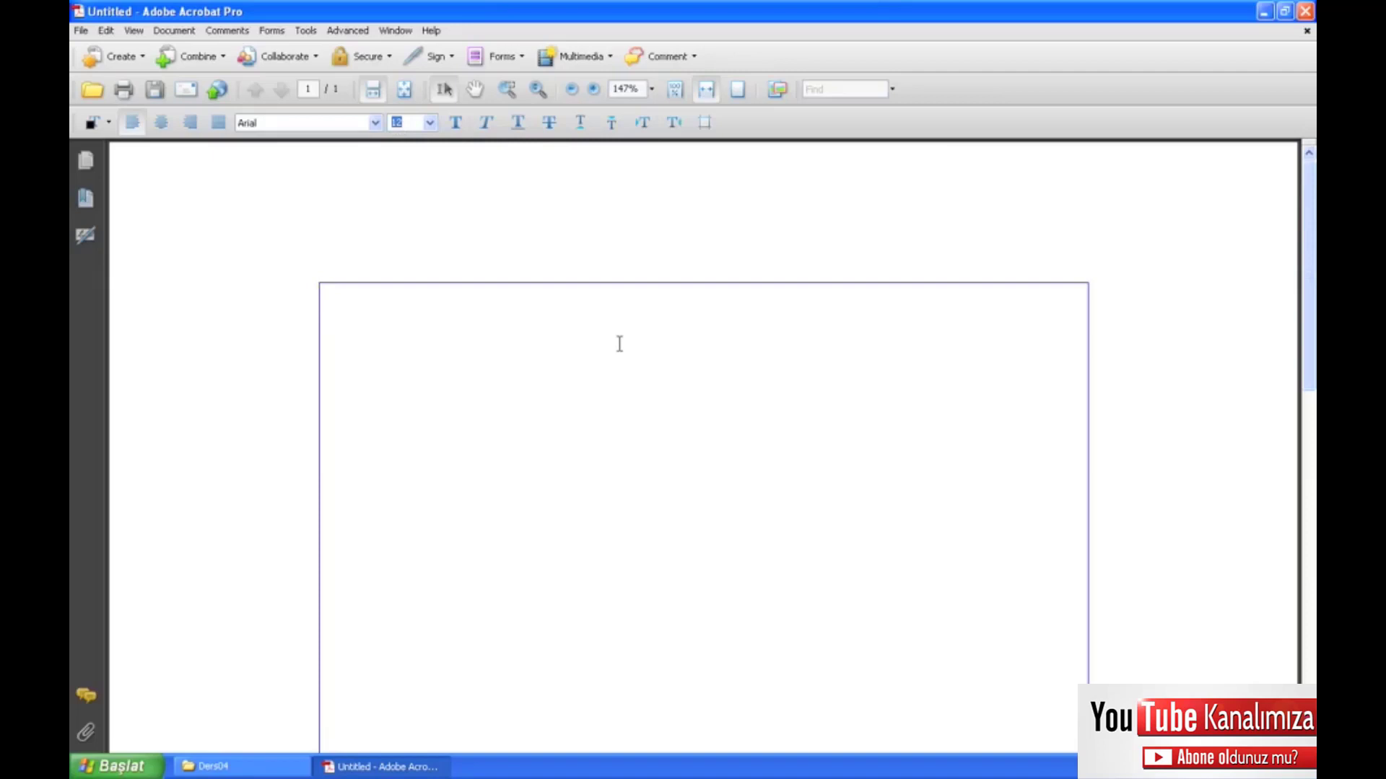
{"action": "type", "text": "Adobe "}
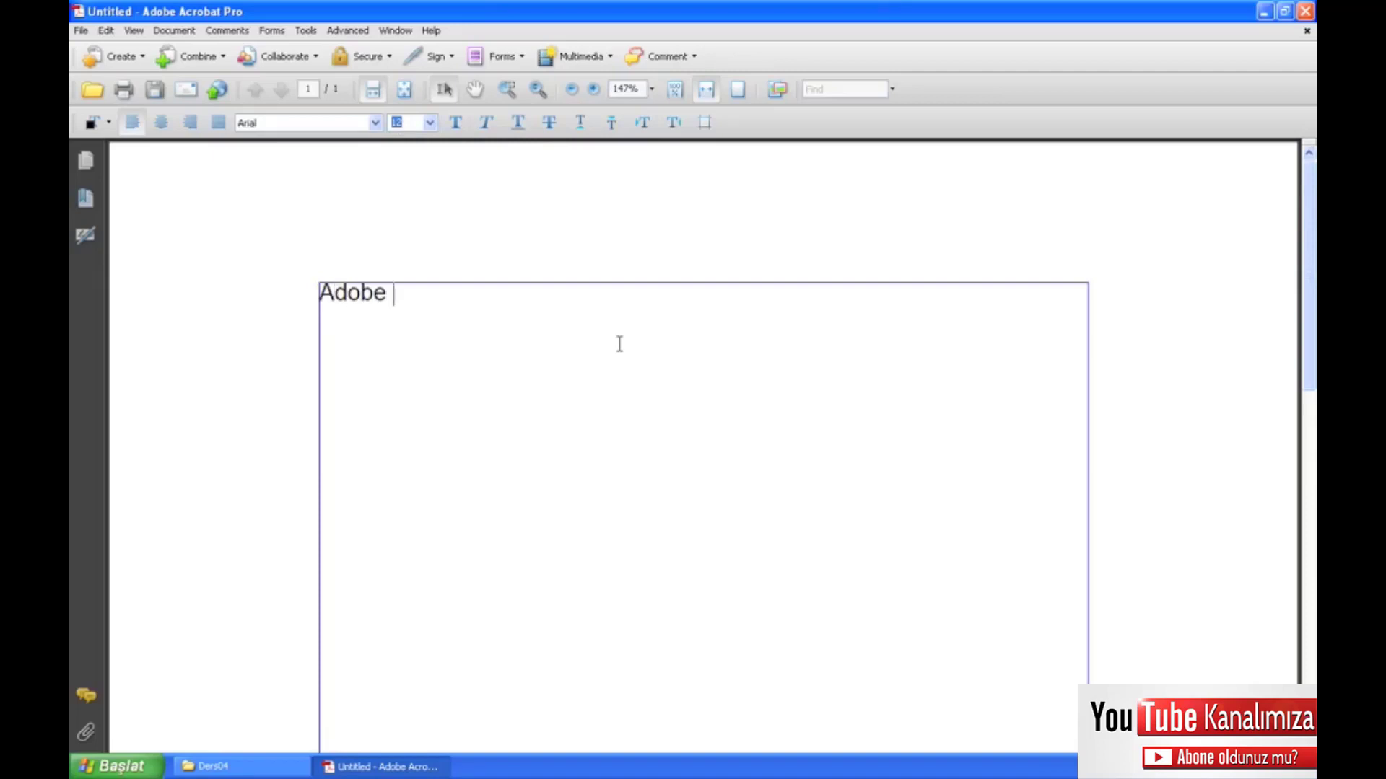
{"action": "type", "text": "Acrobat "}
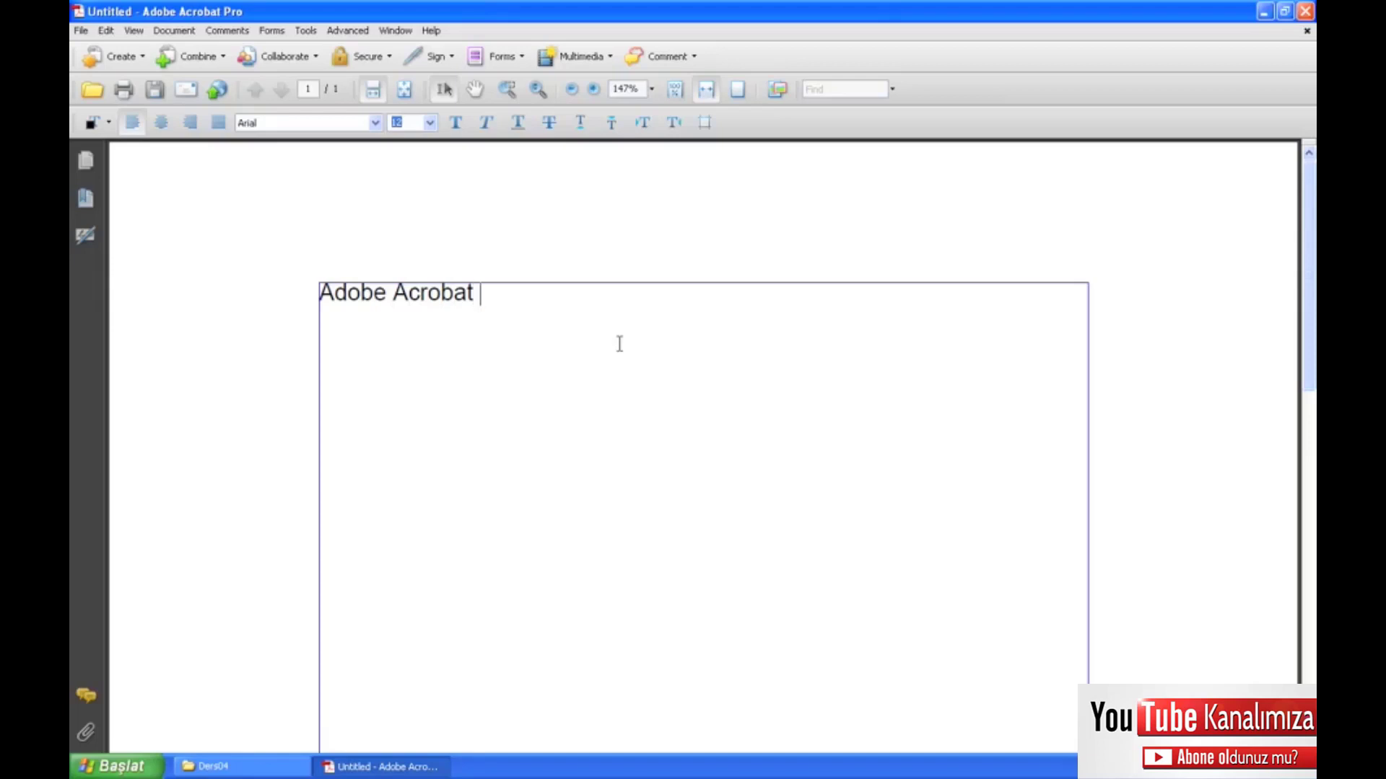
{"action": "type", "text": "9 Pro"}
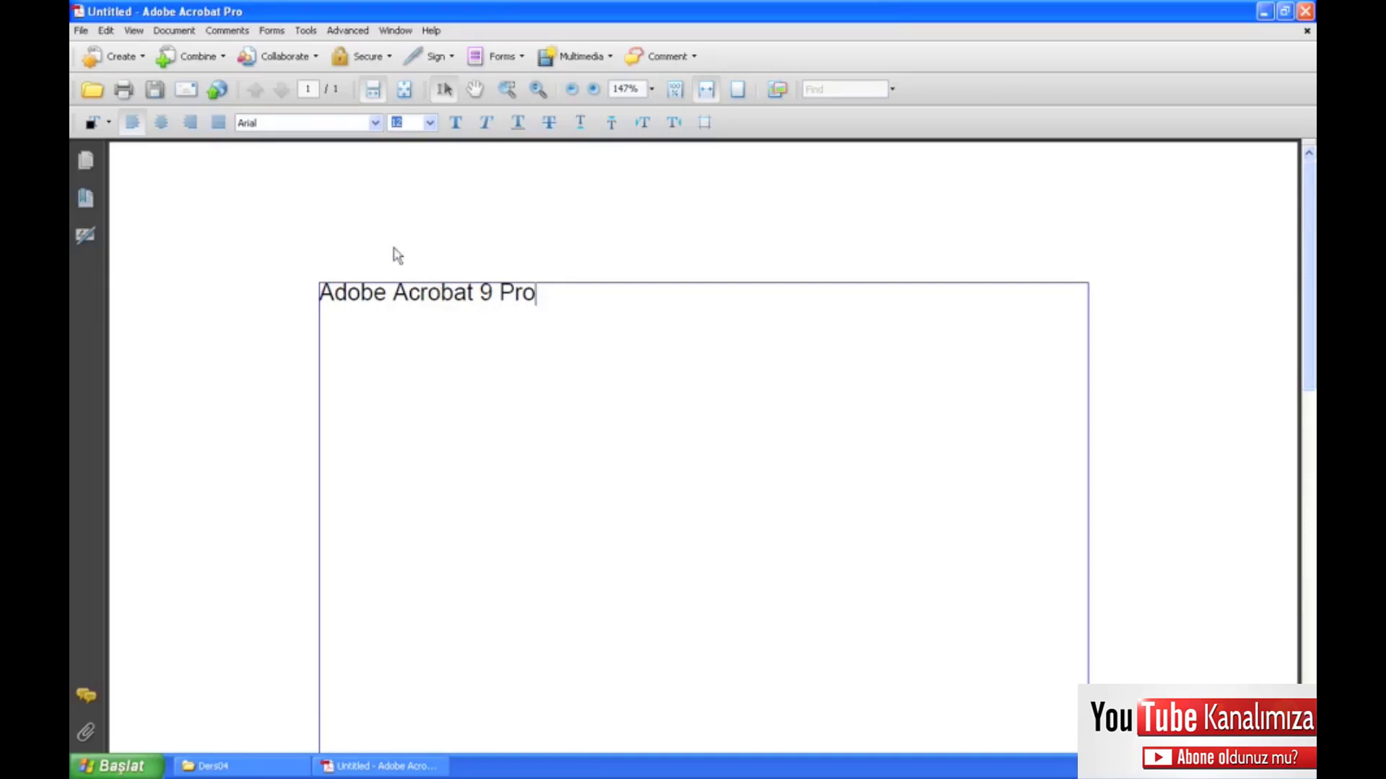
Save the new text document as bossayfa.pdf
{"action": "left_click", "coordinate": [154, 90]}
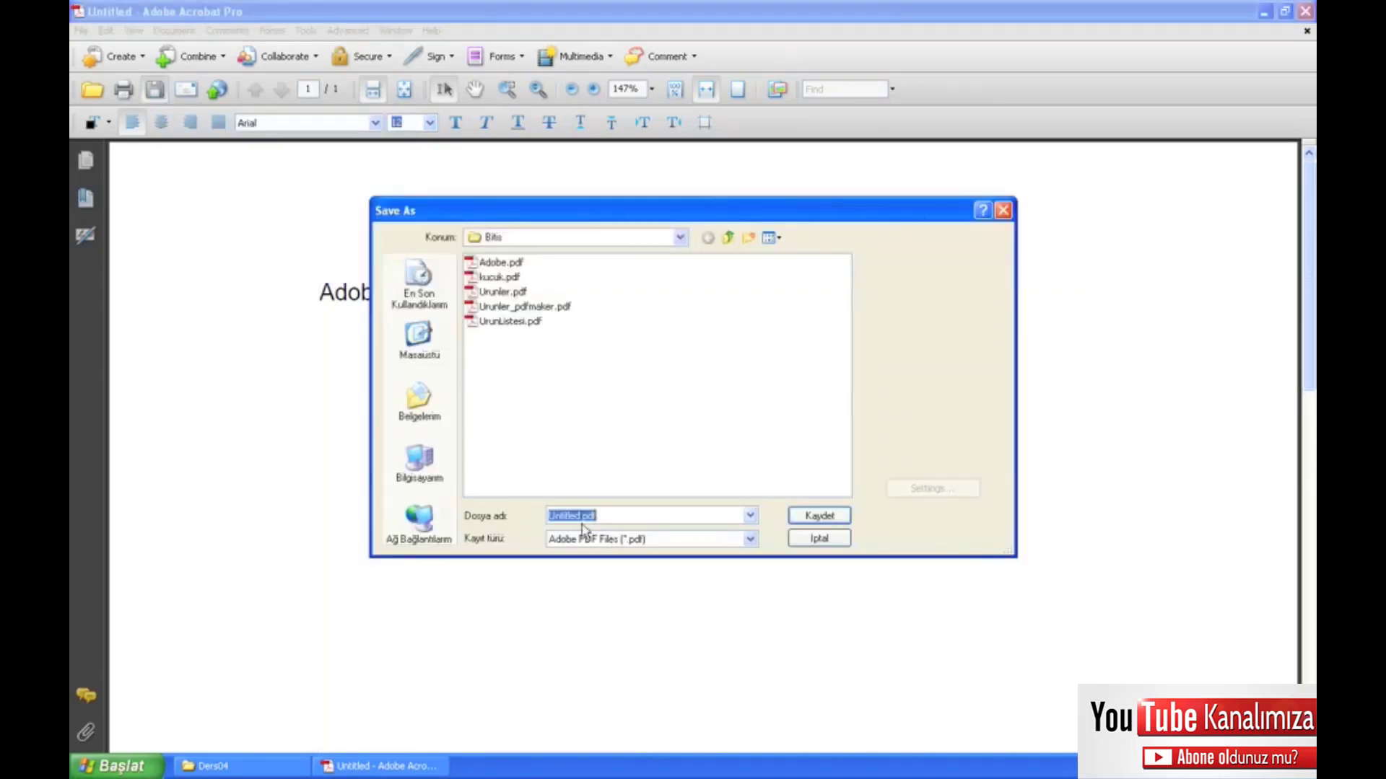
{"action": "left_click_drag", "start_coordinate": [586, 516], "coordinate": [534, 516]}
{"action": "type", "text": "bas"}
{"action": "key", "text": "BackSpace"}
{"action": "key", "text": "BackSpace"}
{"action": "type", "text": "os"}
{"action": "type", "text": "sa"}
{"action": "type", "text": "yfa"}
{"action": "key", "text": "Return"}
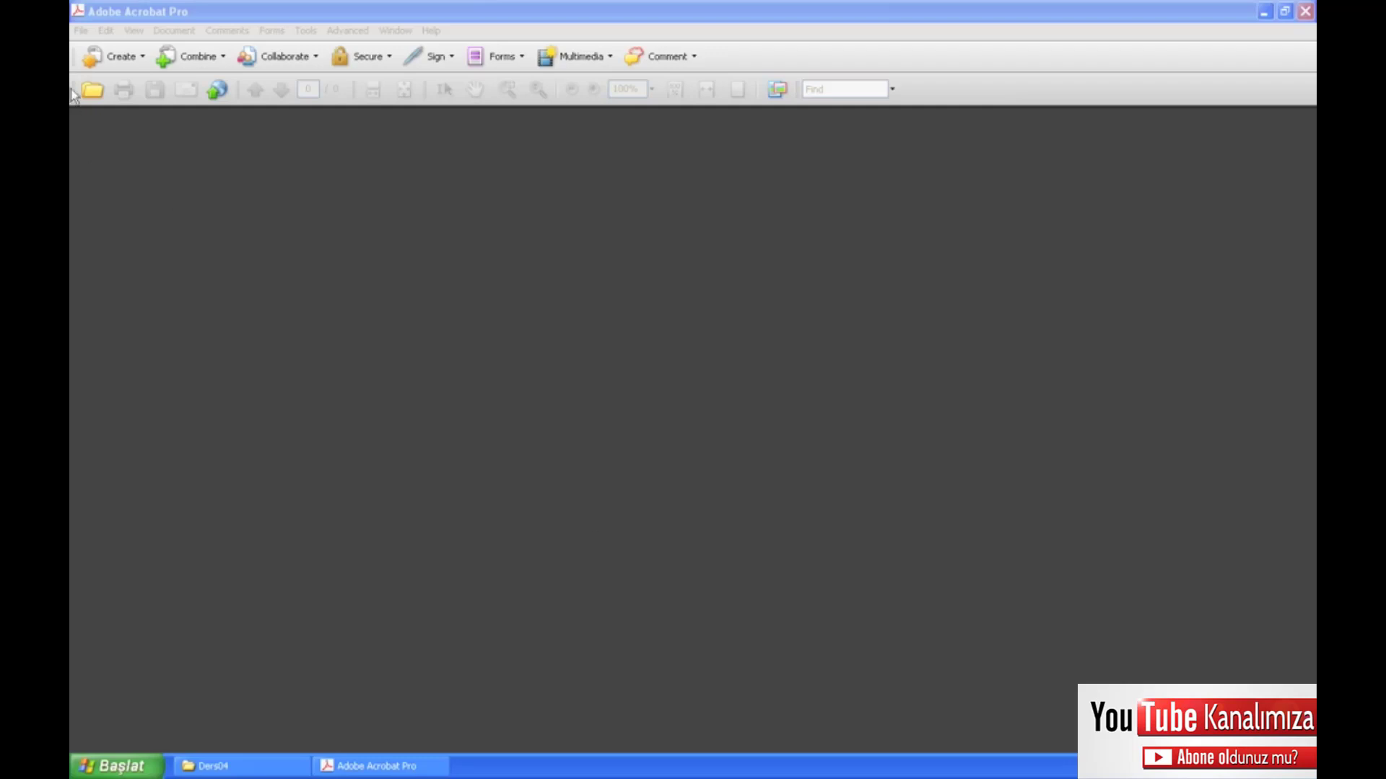
Add kucuk.JPG, Urunler.doc, UrunlerCokSayfa.doc and UrunListesi.xls from Baslangic to a batch PDF conversion
{"action": "left_click", "coordinate": [79, 33]}
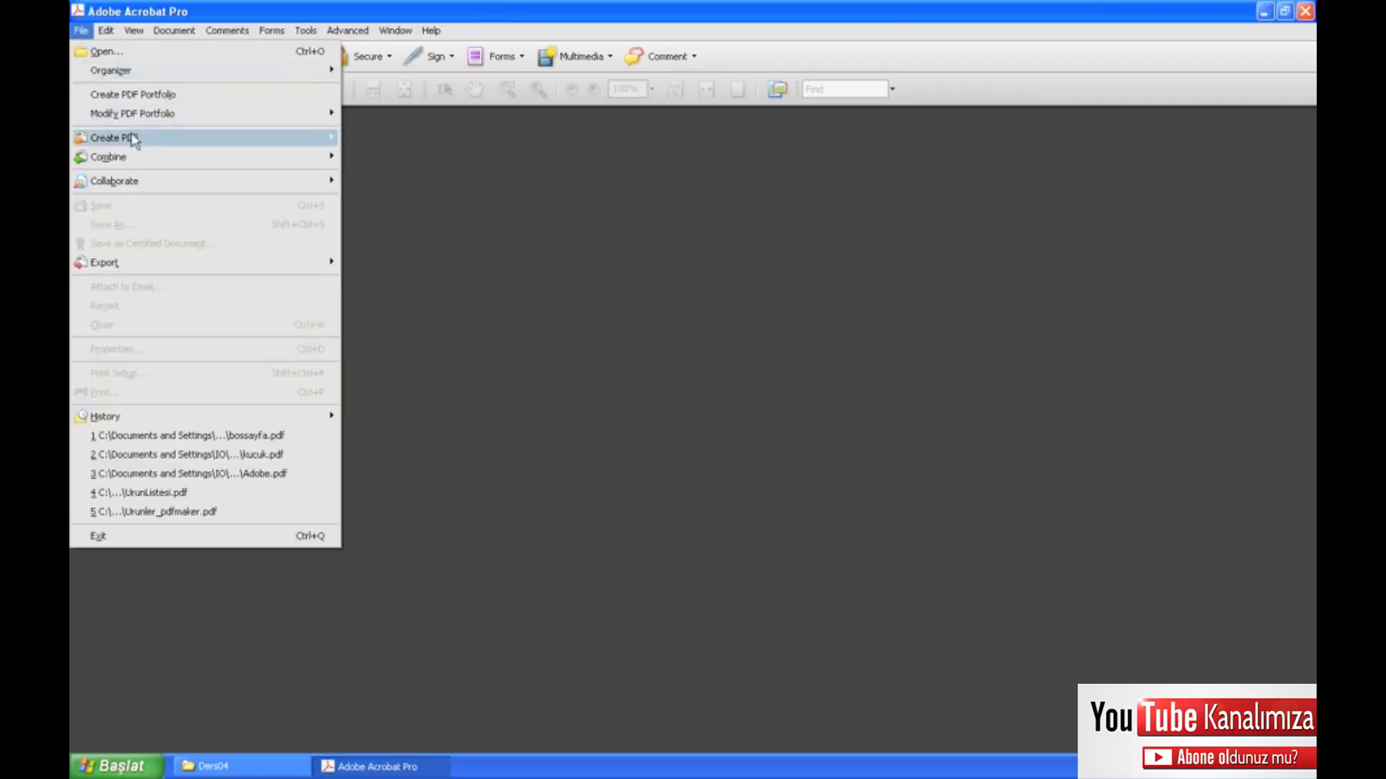
{"action": "mouse_move", "coordinate": [114, 137]}
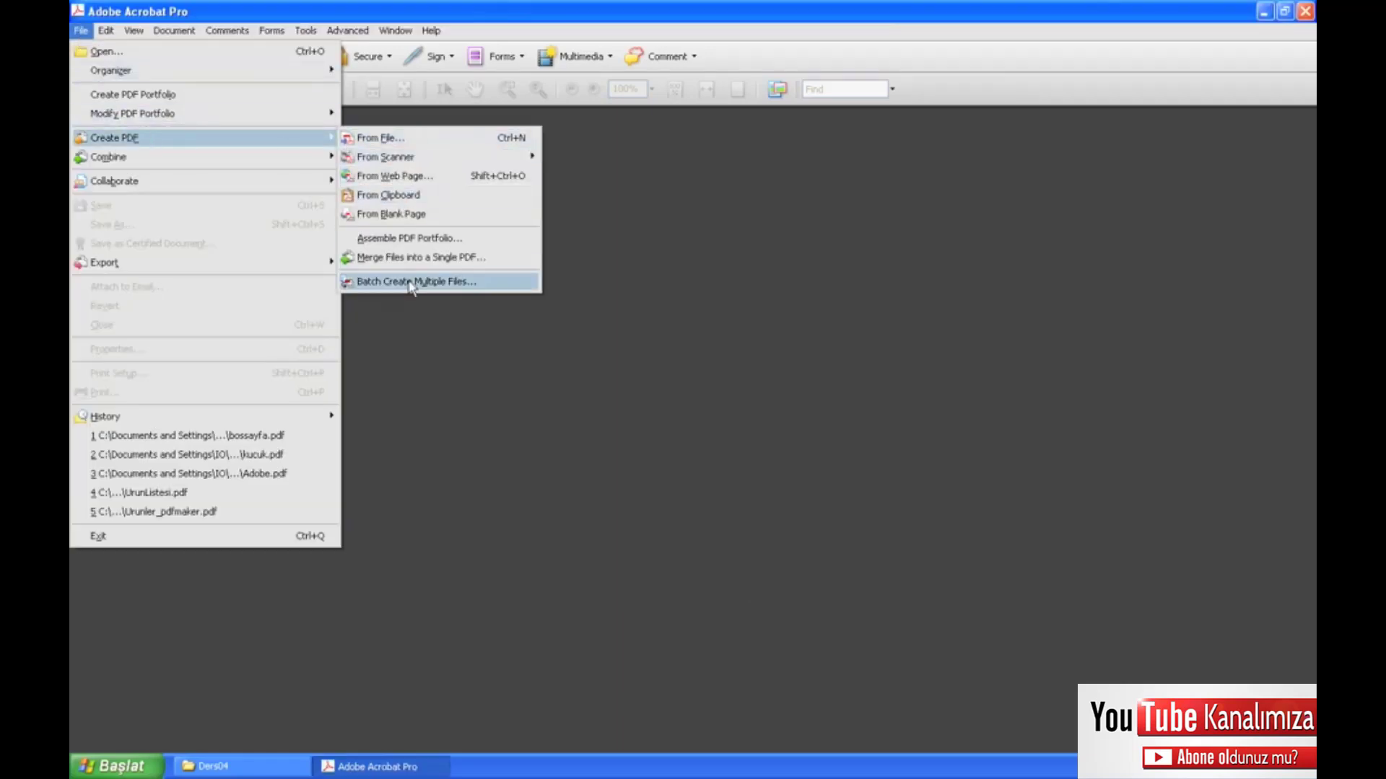
{"action": "left_click", "coordinate": [482, 291]}
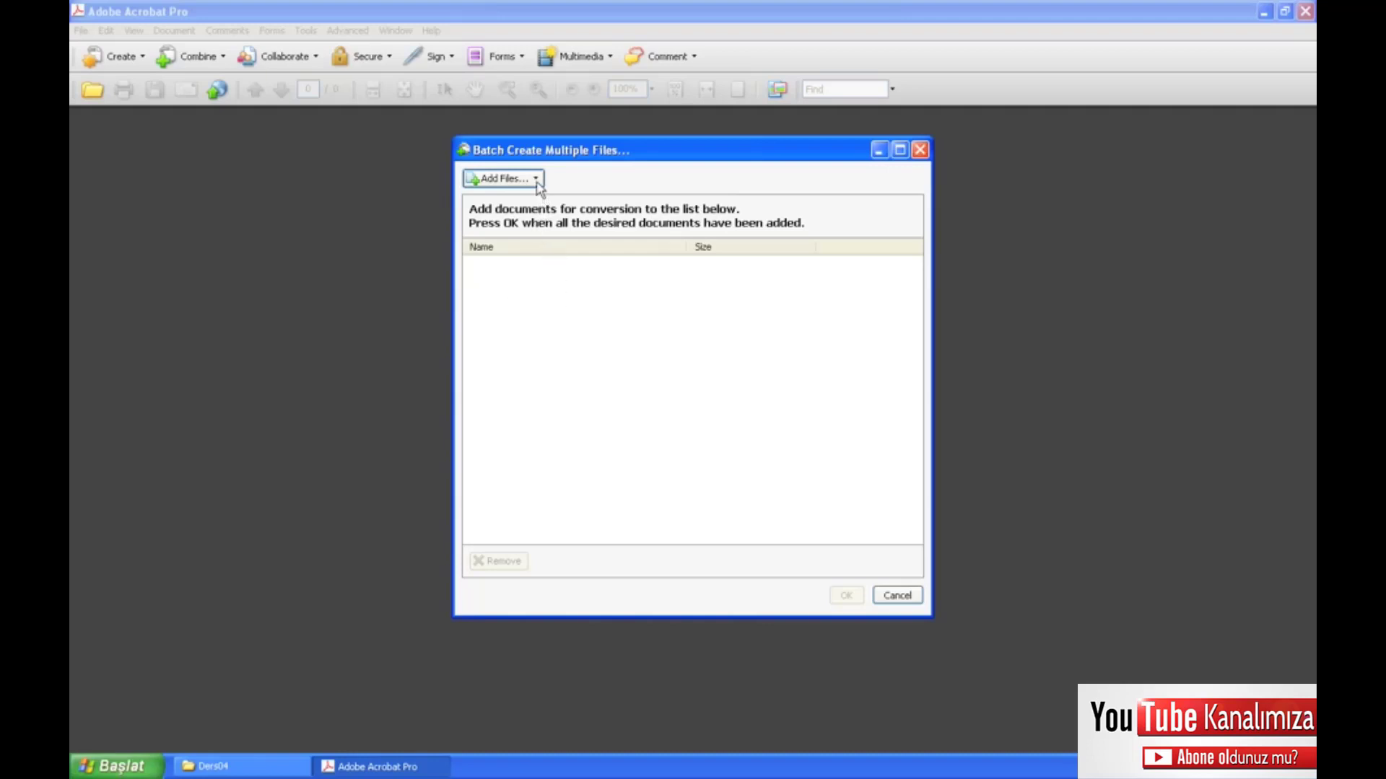
{"action": "left_click", "coordinate": [536, 178]}
{"action": "left_click", "coordinate": [511, 199]}
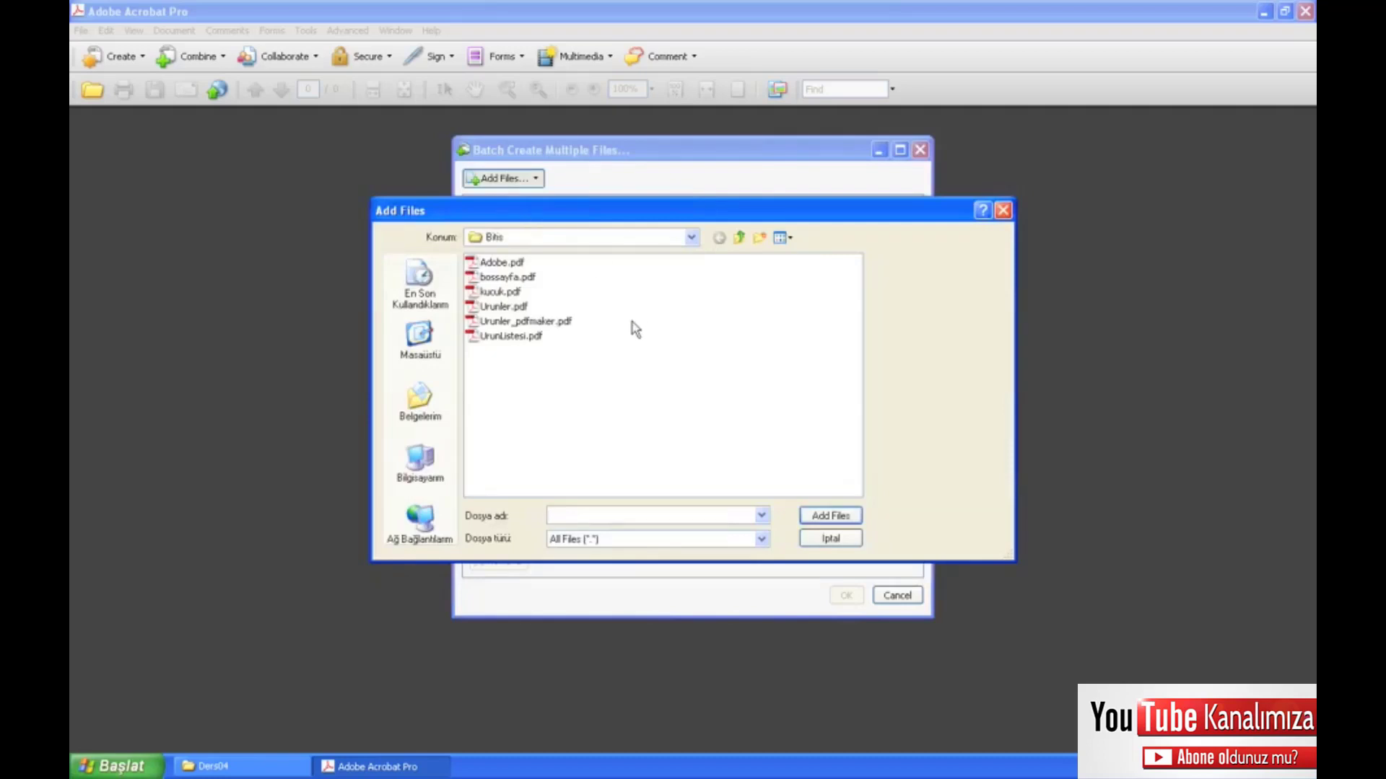
{"action": "left_click", "coordinate": [738, 238]}
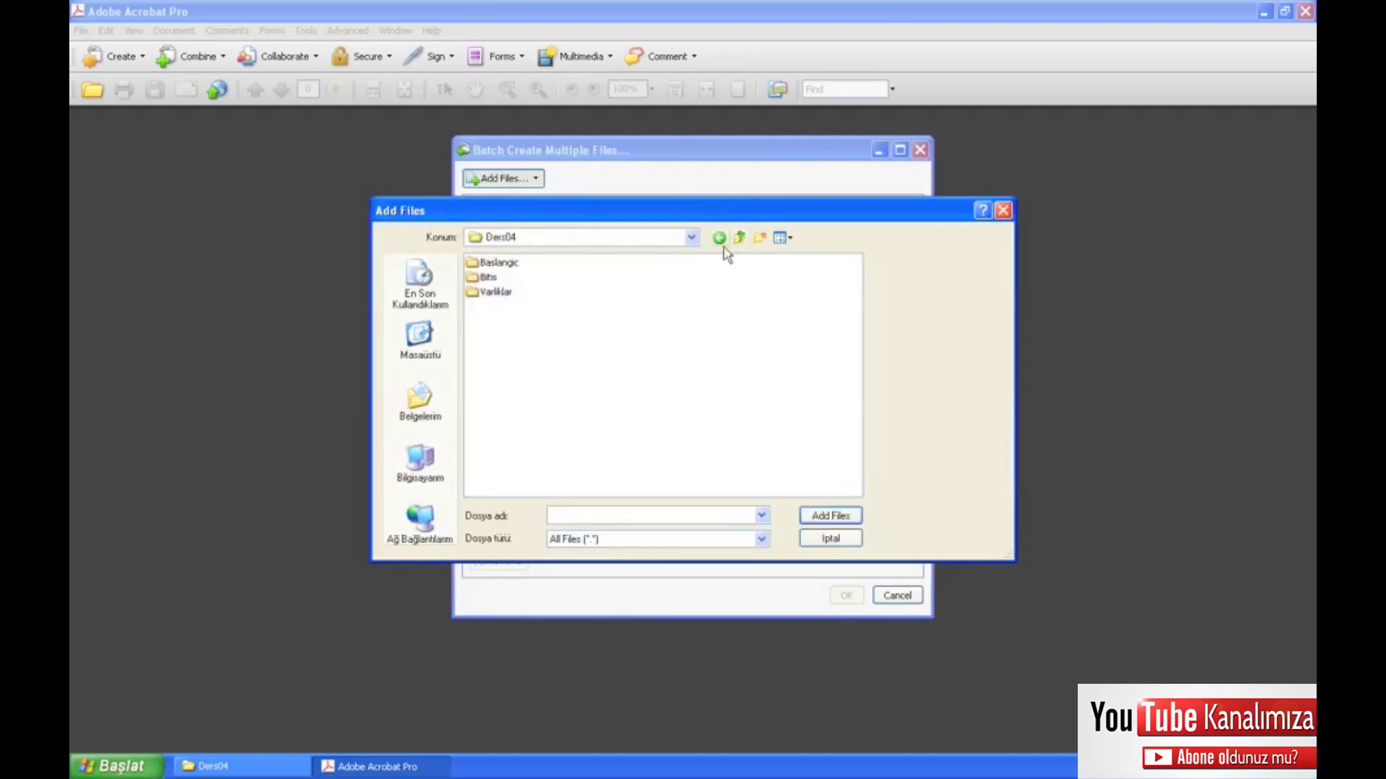
{"action": "double_click", "coordinate": [498, 262]}
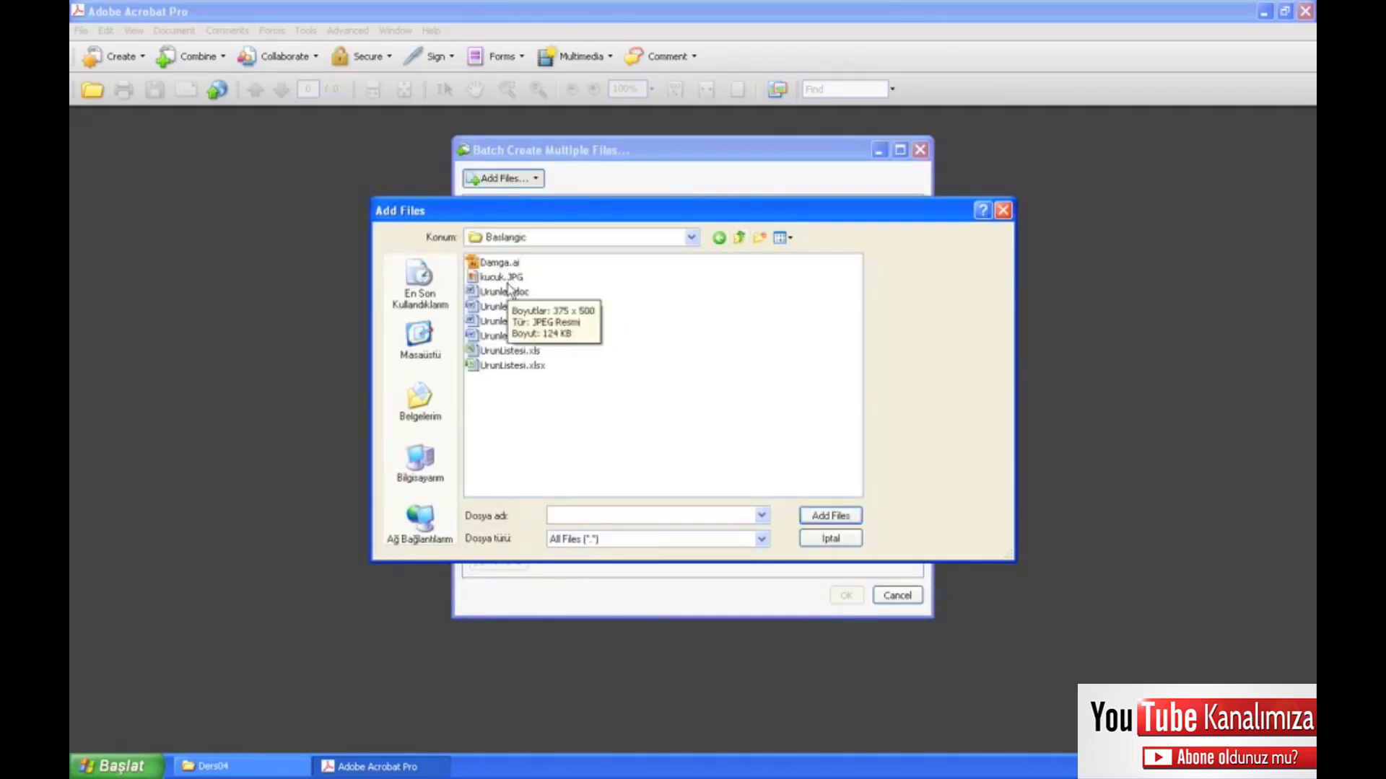
{"action": "left_click", "coordinate": [505, 279]}
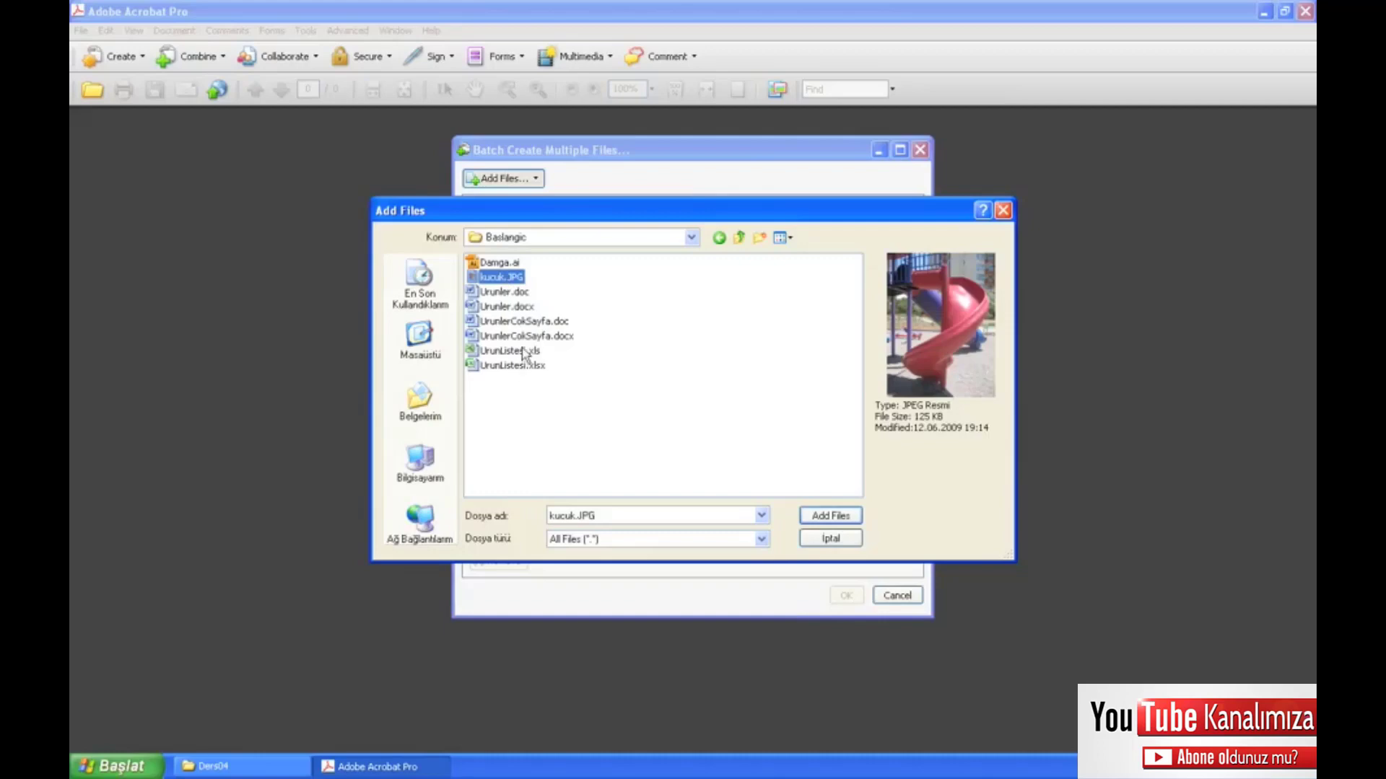
{"action": "left_click", "coordinate": [522, 293], "text": "ctrl"}
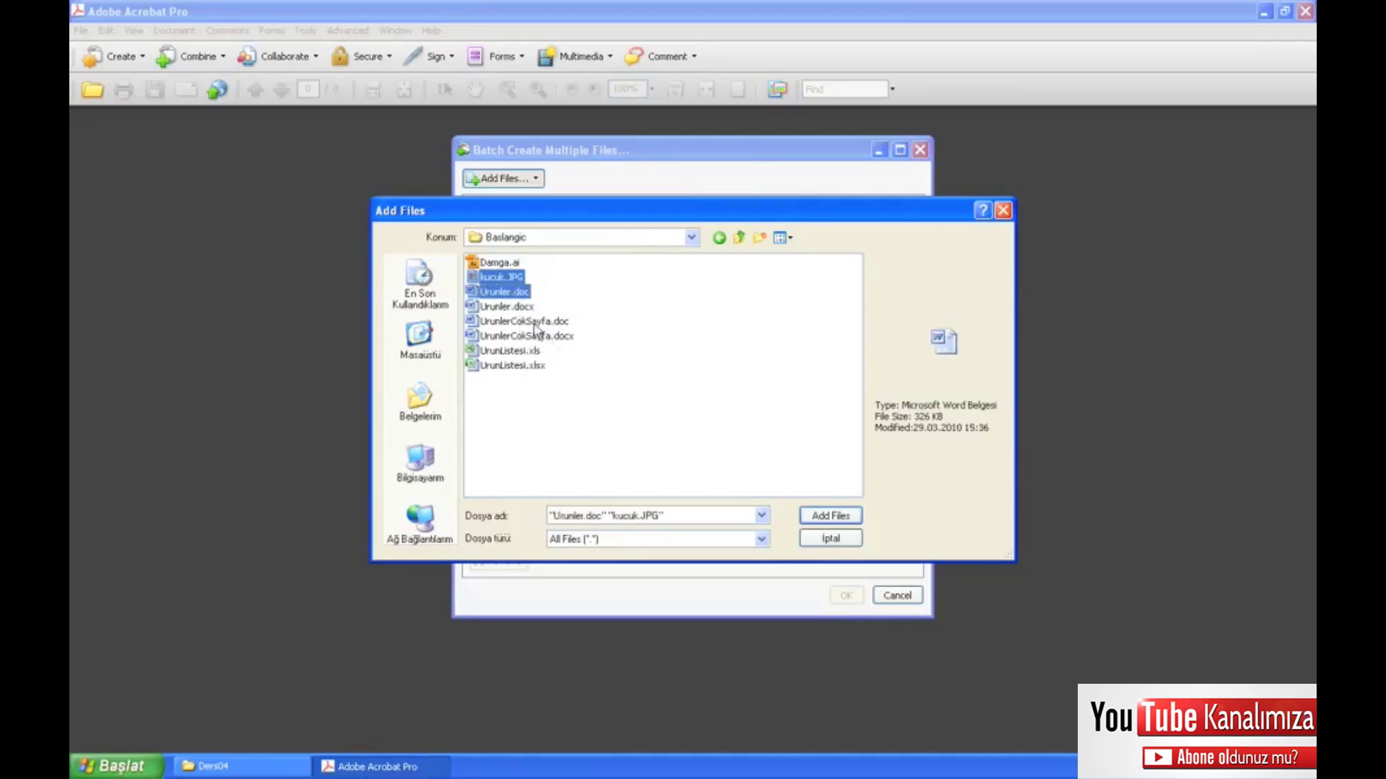
{"action": "left_click", "coordinate": [534, 323], "text": "ctrl"}
{"action": "left_click", "coordinate": [515, 352], "text": "ctrl"}
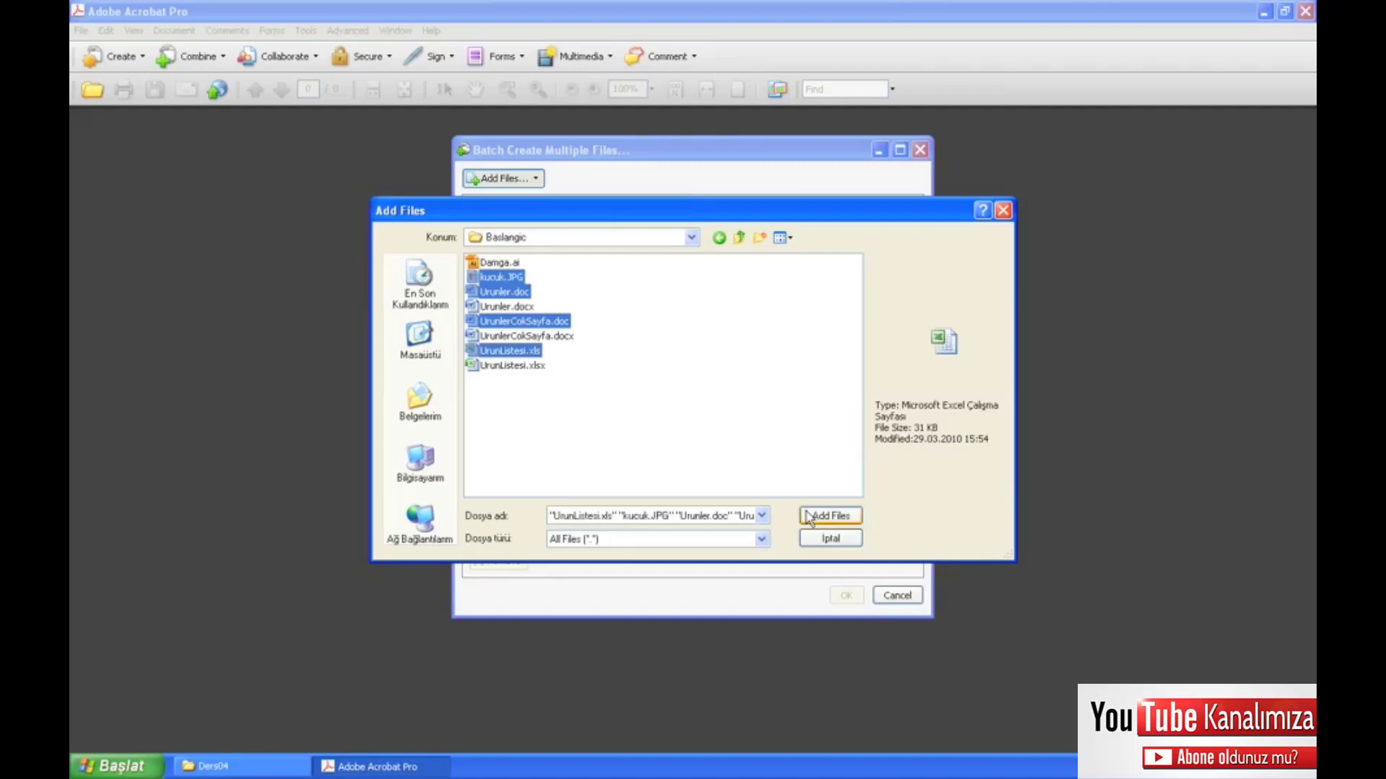
{"action": "left_click", "coordinate": [813, 519]}
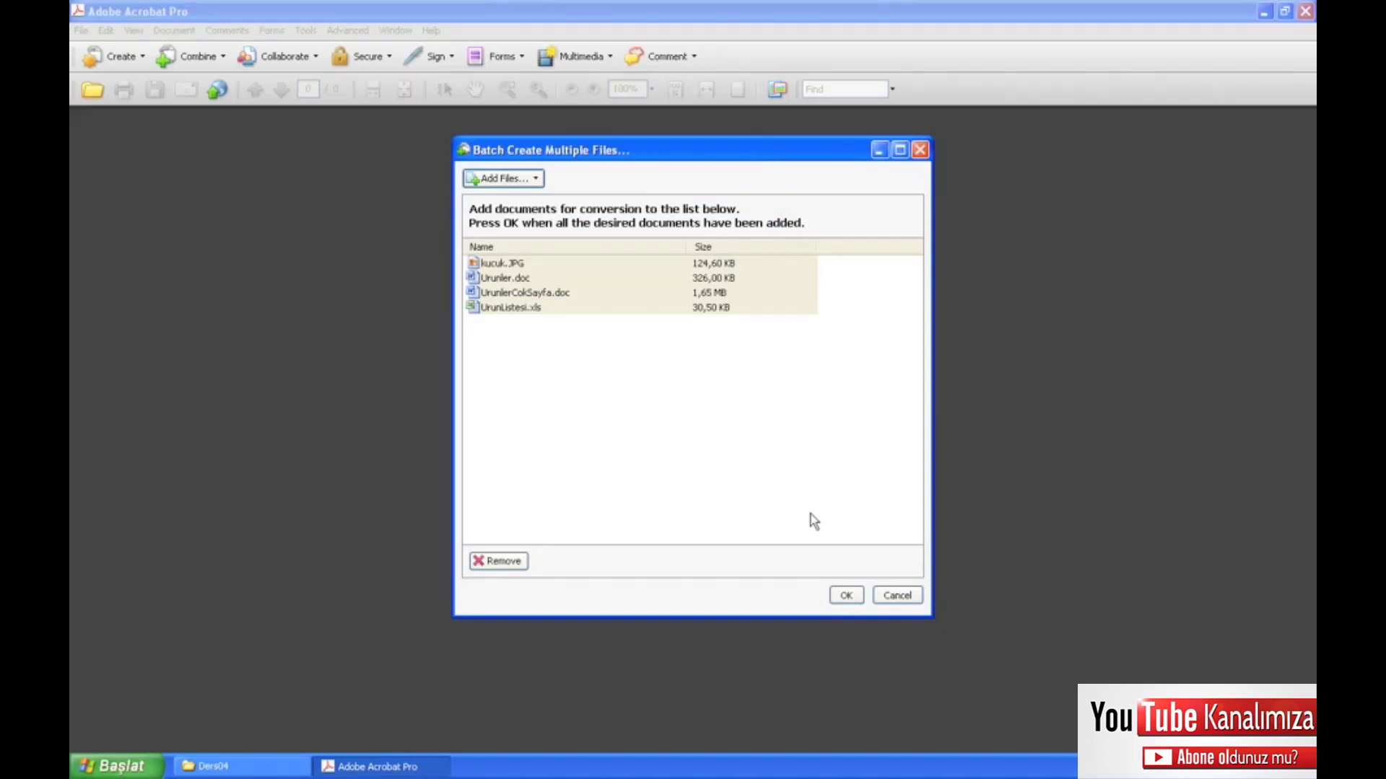
Select UrunListesi.xls in the batch list and confirm the four files to convert
{"action": "left_click", "coordinate": [540, 181]}
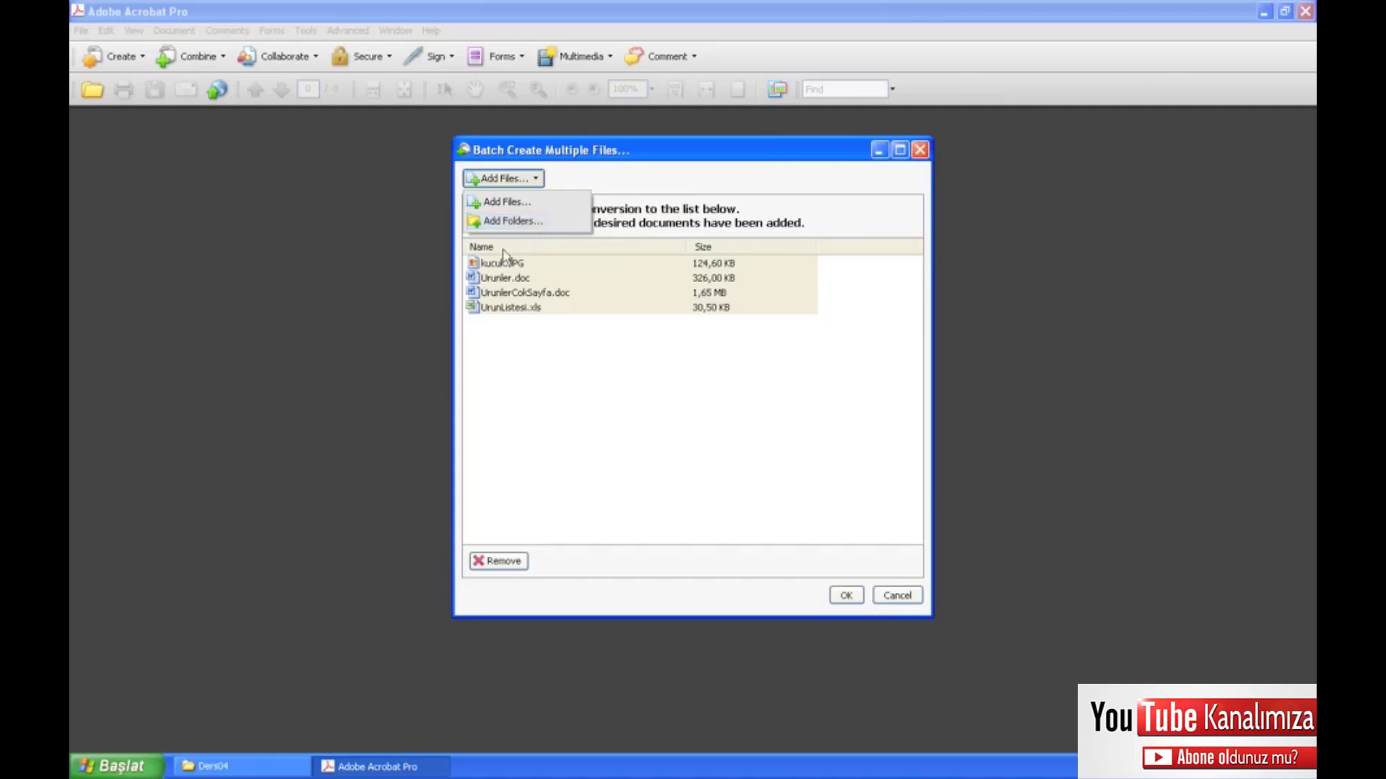
{"action": "left_click", "coordinate": [572, 375]}
{"action": "left_click", "coordinate": [563, 361]}
{"action": "left_click", "coordinate": [532, 318]}
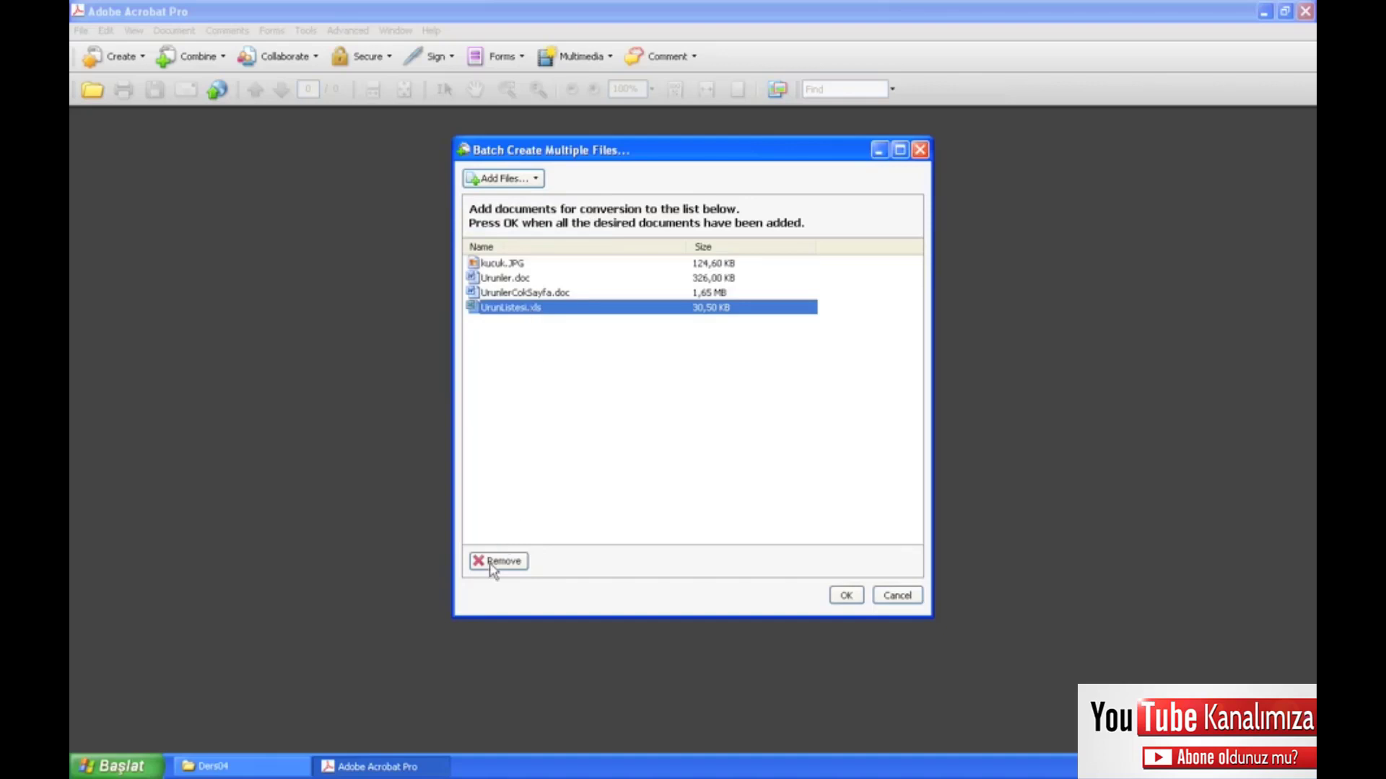
{"action": "left_click", "coordinate": [849, 596]}
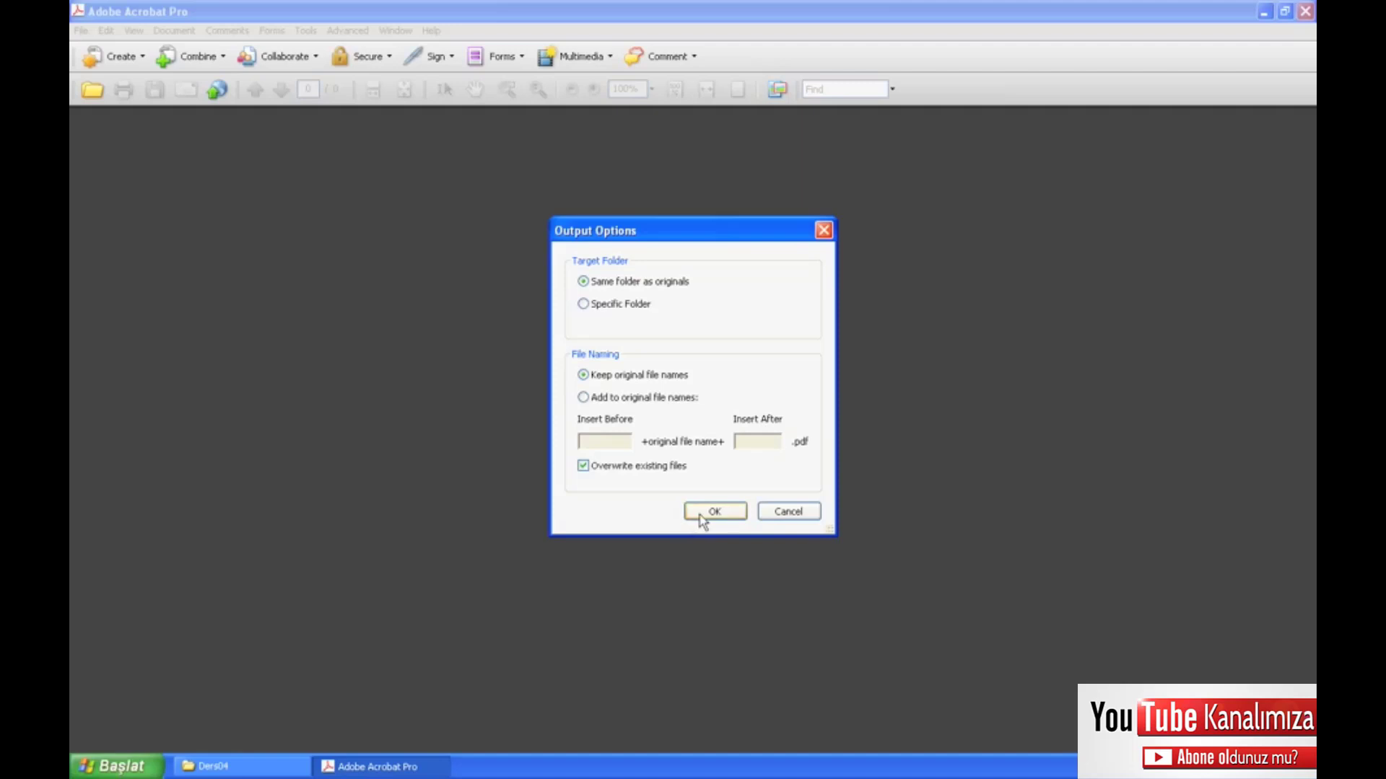
Accept the output options and run the batch conversion to PDF
{"action": "left_click", "coordinate": [701, 520]}
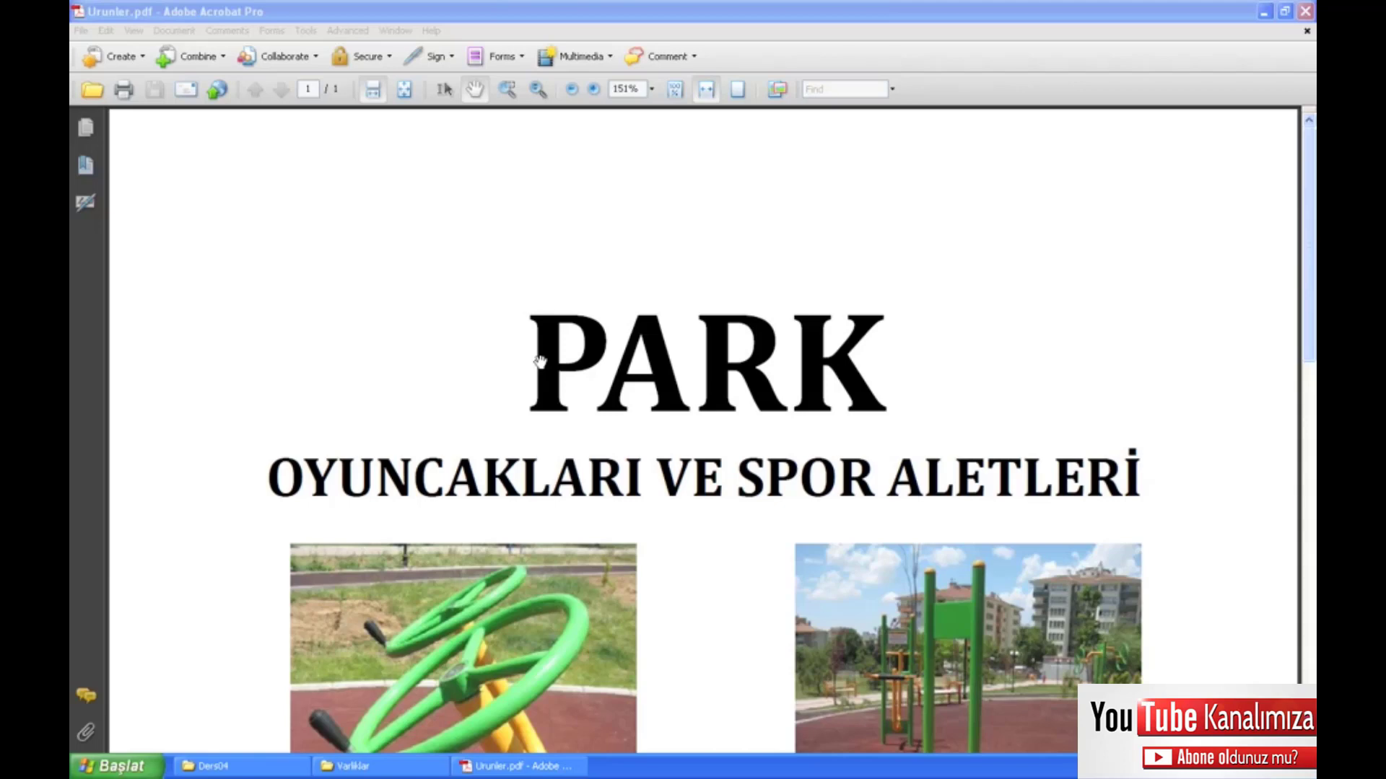
Reduce the file size of Urunler.pdf, keeping Retain existing compatibility
{"action": "left_click", "coordinate": [540, 361]}
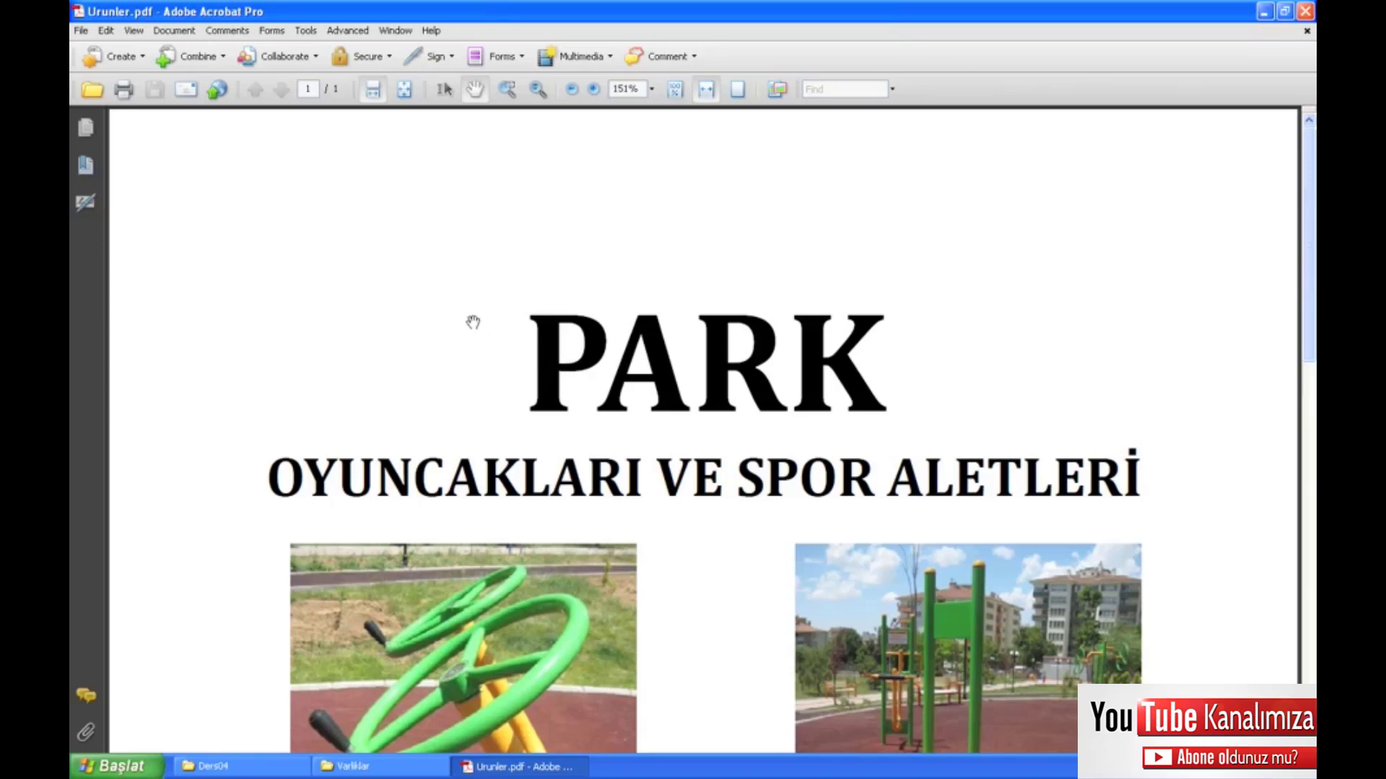
{"action": "left_click", "coordinate": [177, 31]}
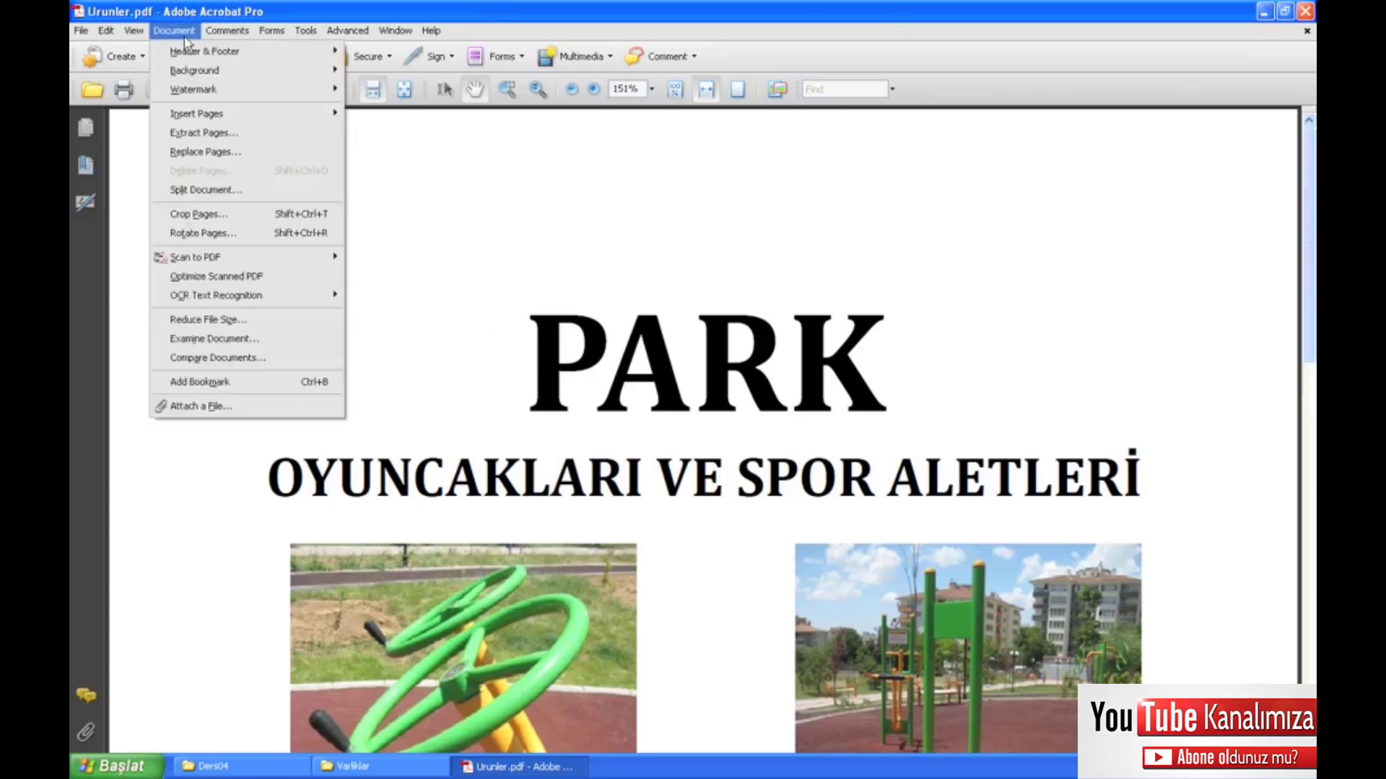
{"action": "left_click", "coordinate": [251, 321]}
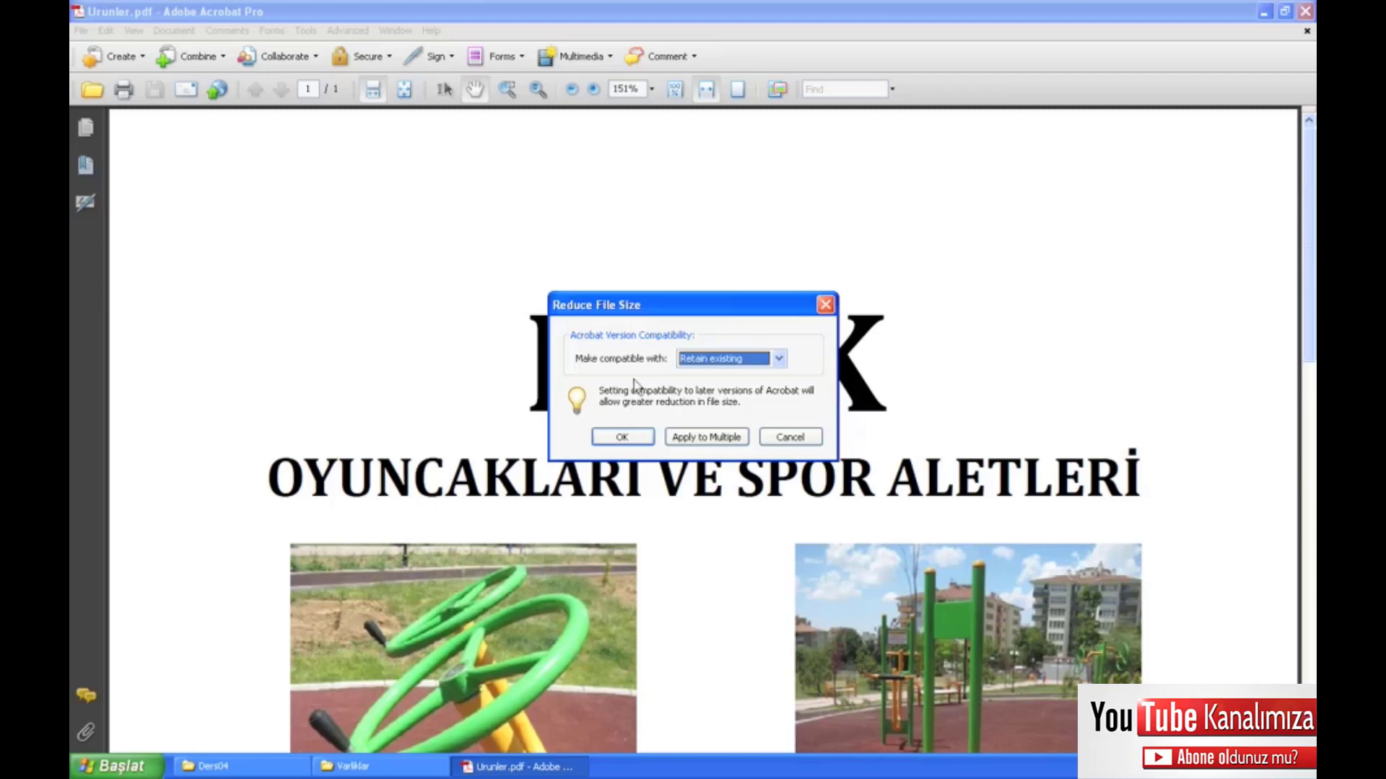
{"action": "left_click", "coordinate": [778, 359]}
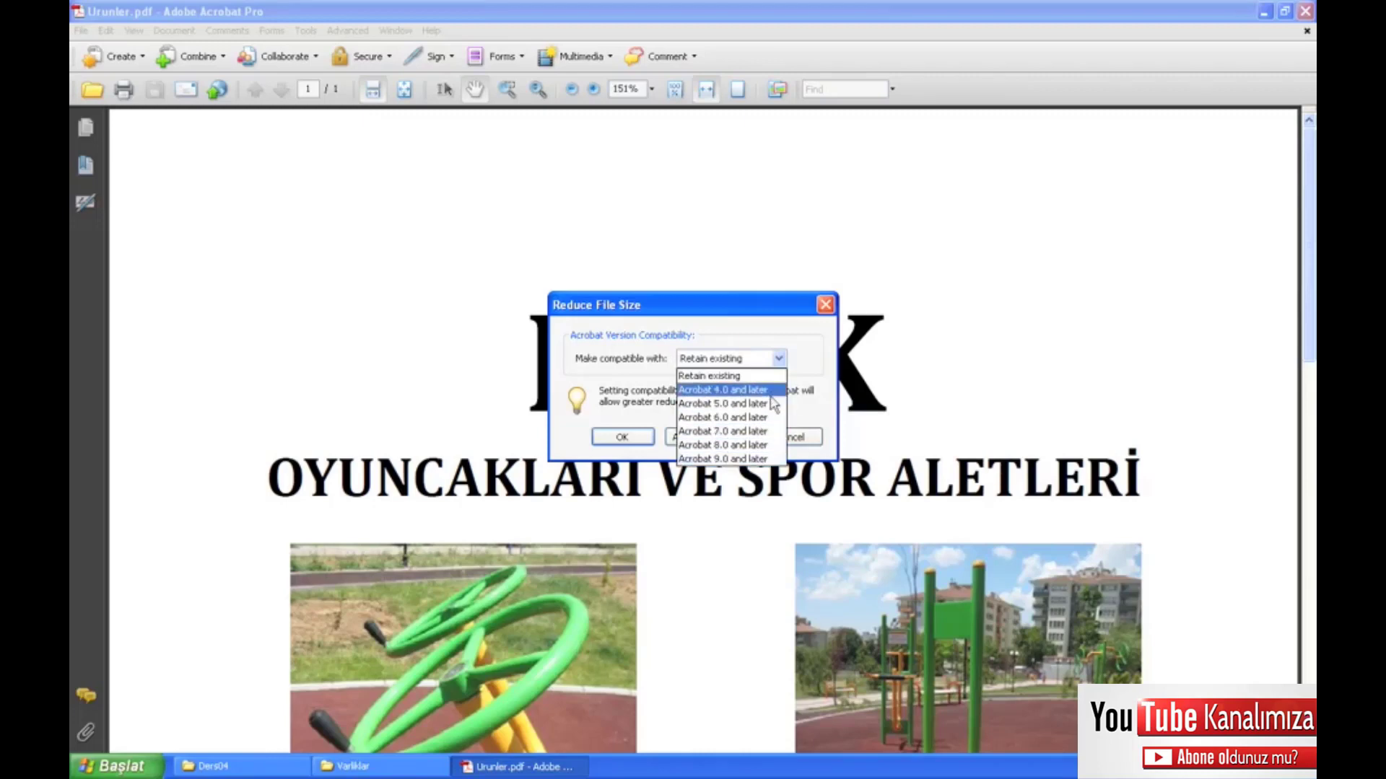
{"action": "left_click", "coordinate": [782, 361]}
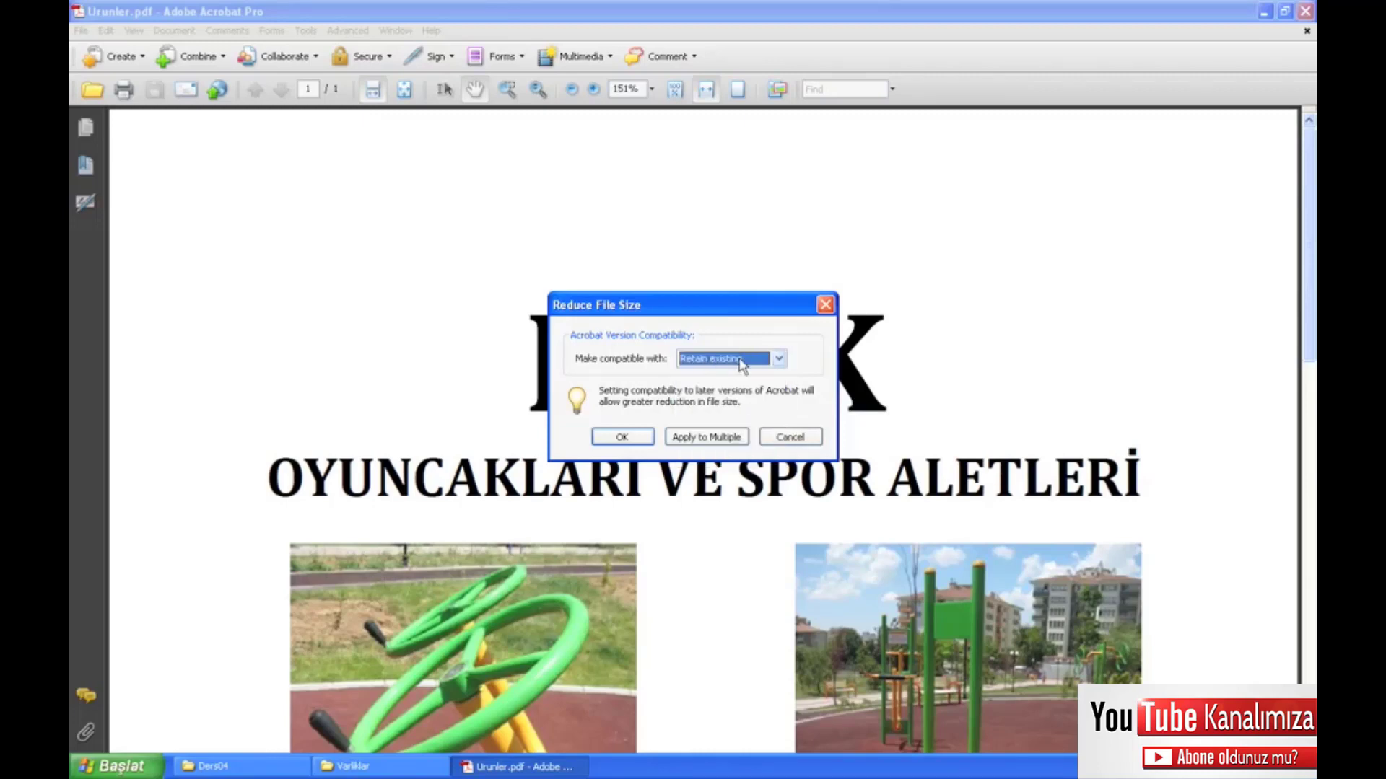
{"action": "left_click", "coordinate": [621, 437]}
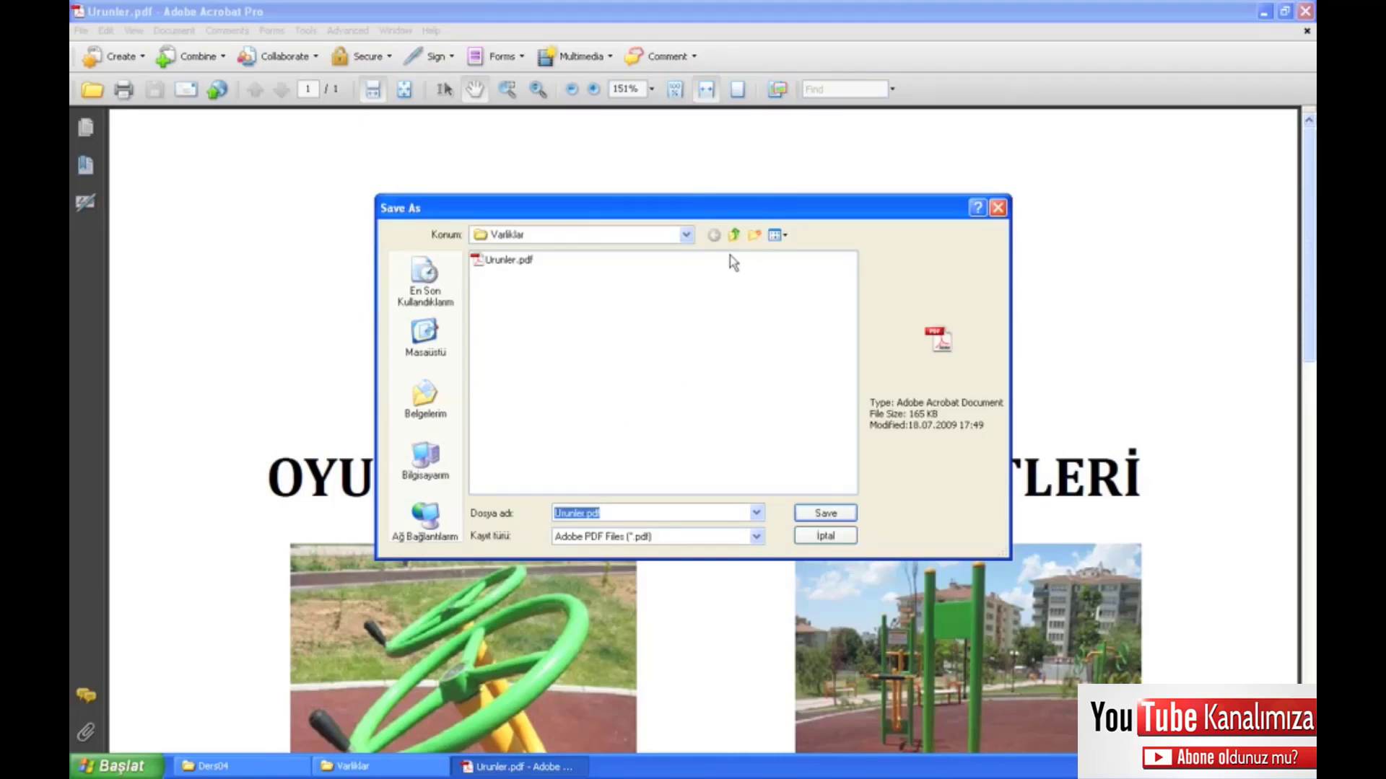
Save the reduced copy as UrunlerOptimize.pdf in the Ders04 Bitis folder
{"action": "left_click", "coordinate": [733, 235]}
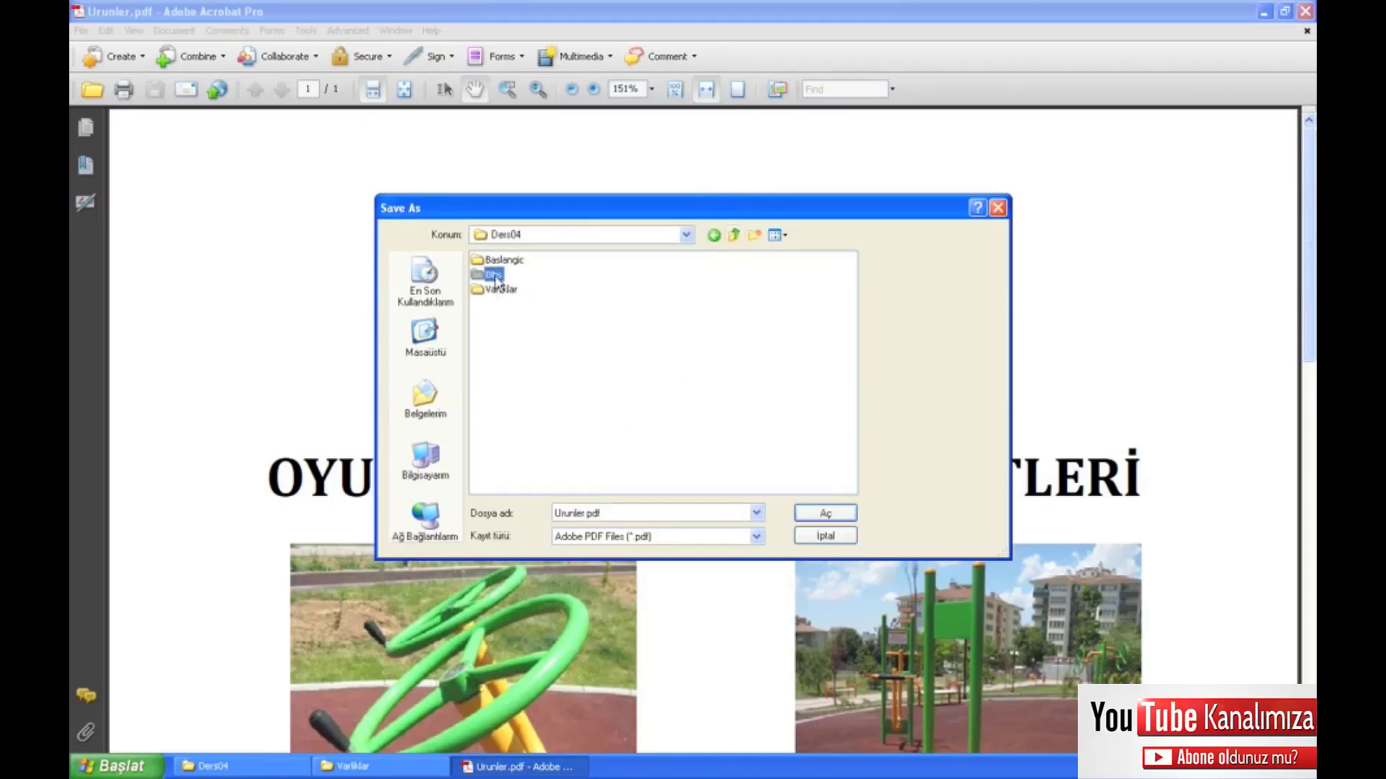
{"action": "double_click", "coordinate": [493, 275]}
{"action": "left_click", "coordinate": [578, 513]}
{"action": "left_click", "coordinate": [585, 513]}
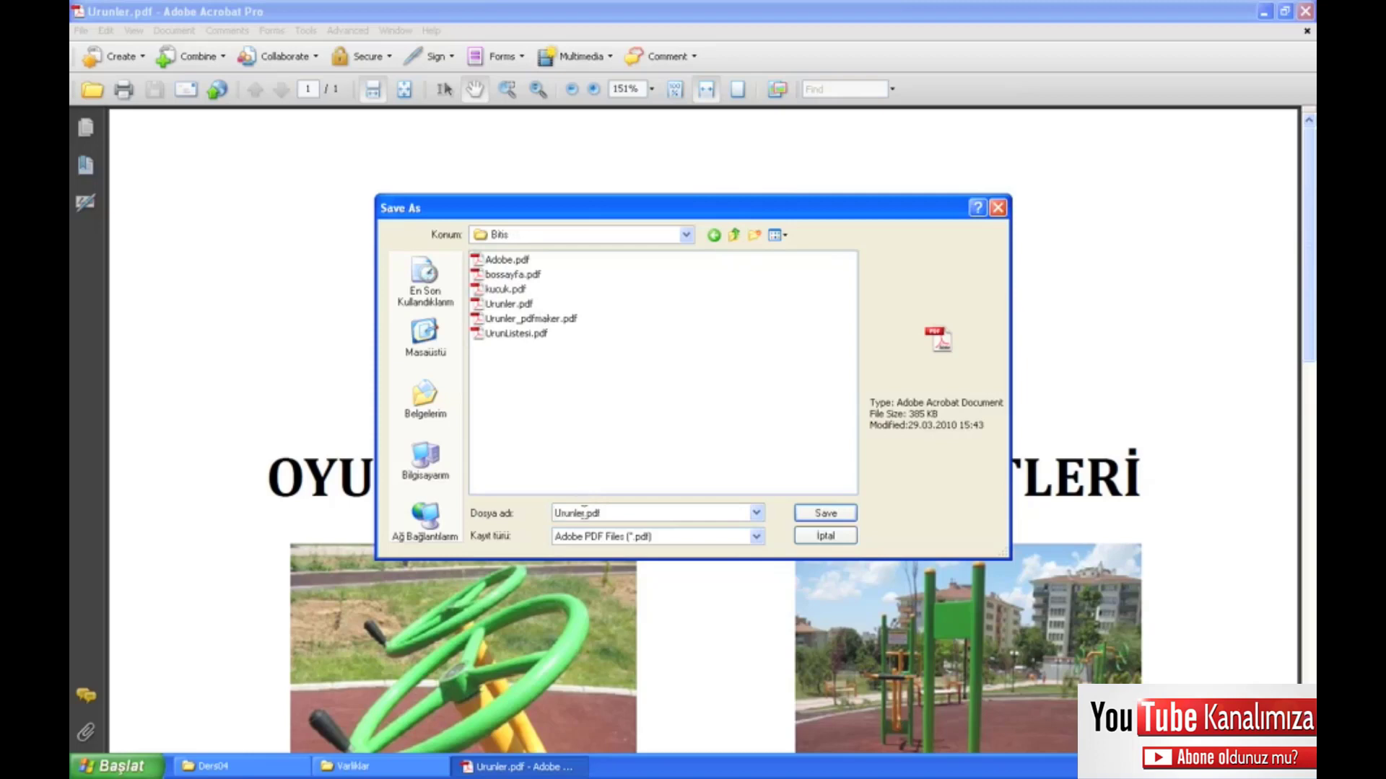
{"action": "type", "text": "_d"}
{"action": "type", "text": "uz"}
{"action": "key", "text": "BackSpace"}
{"action": "key", "text": "BackSpace"}
{"action": "key", "text": "BackSpace"}
{"action": "key", "text": "BackSpace"}
{"action": "type", "text": "Optimize"}
{"action": "key", "text": "Return"}
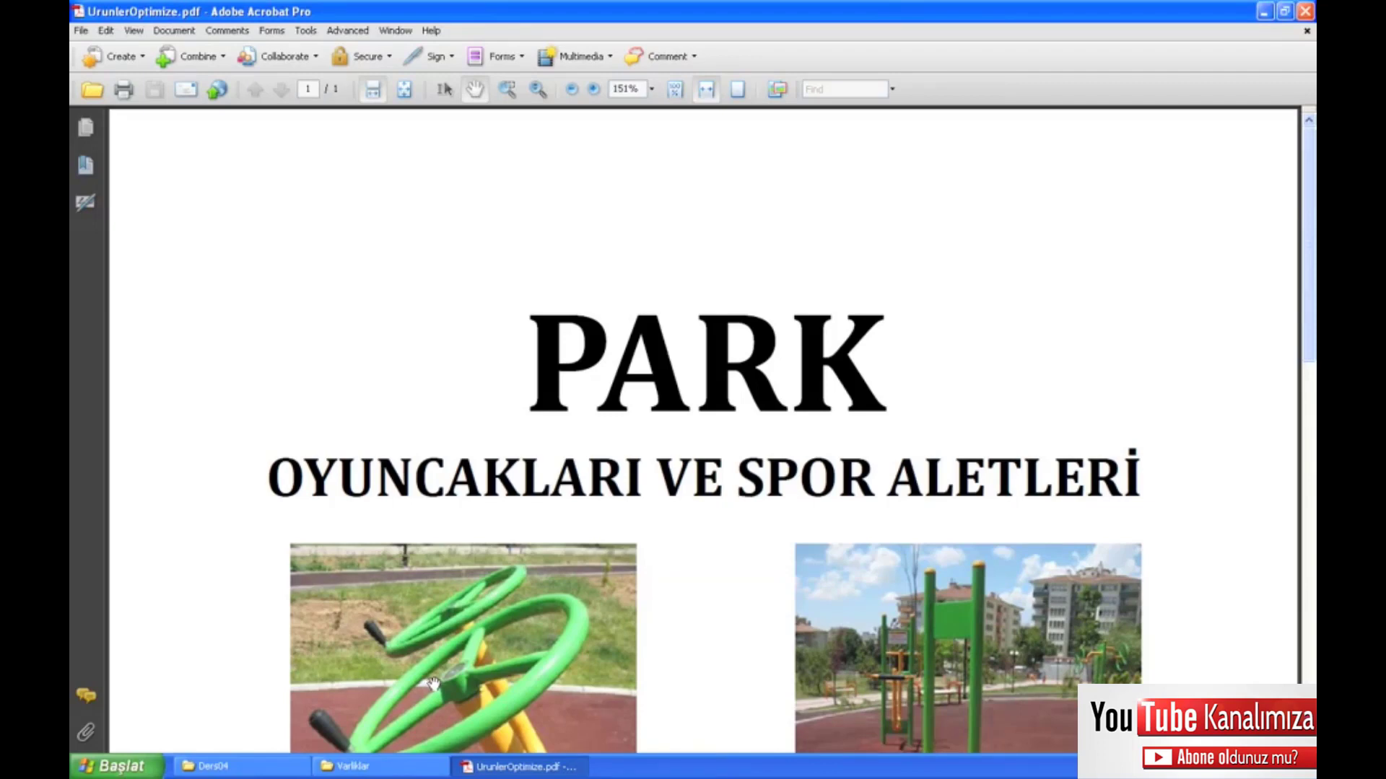
In Explorer's Bitis folder, compare UrunlerOptimize.pdf (150 KB) with the original Urunler.pdf (386 KB)
{"action": "left_click", "coordinate": [250, 774]}
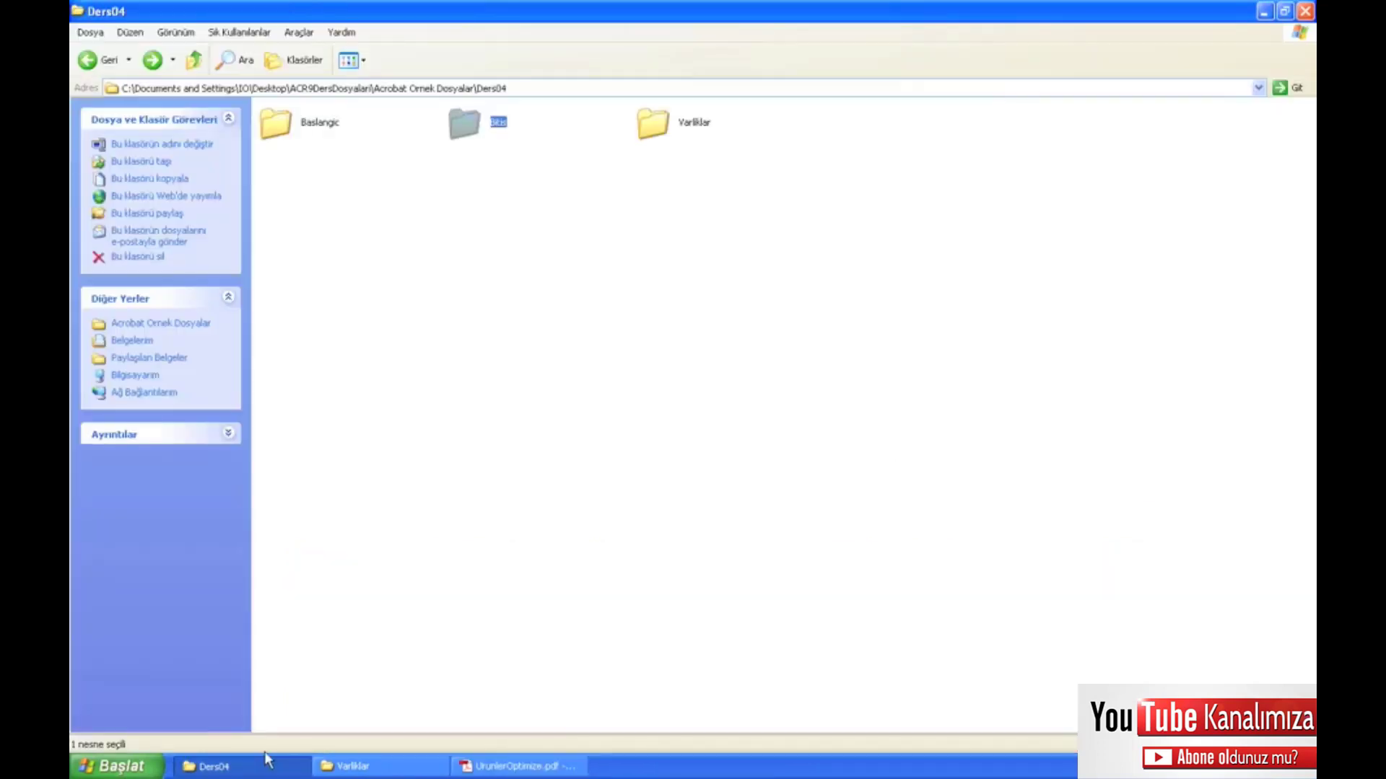
{"action": "double_click", "coordinate": [490, 130]}
{"action": "left_click", "coordinate": [323, 182]}
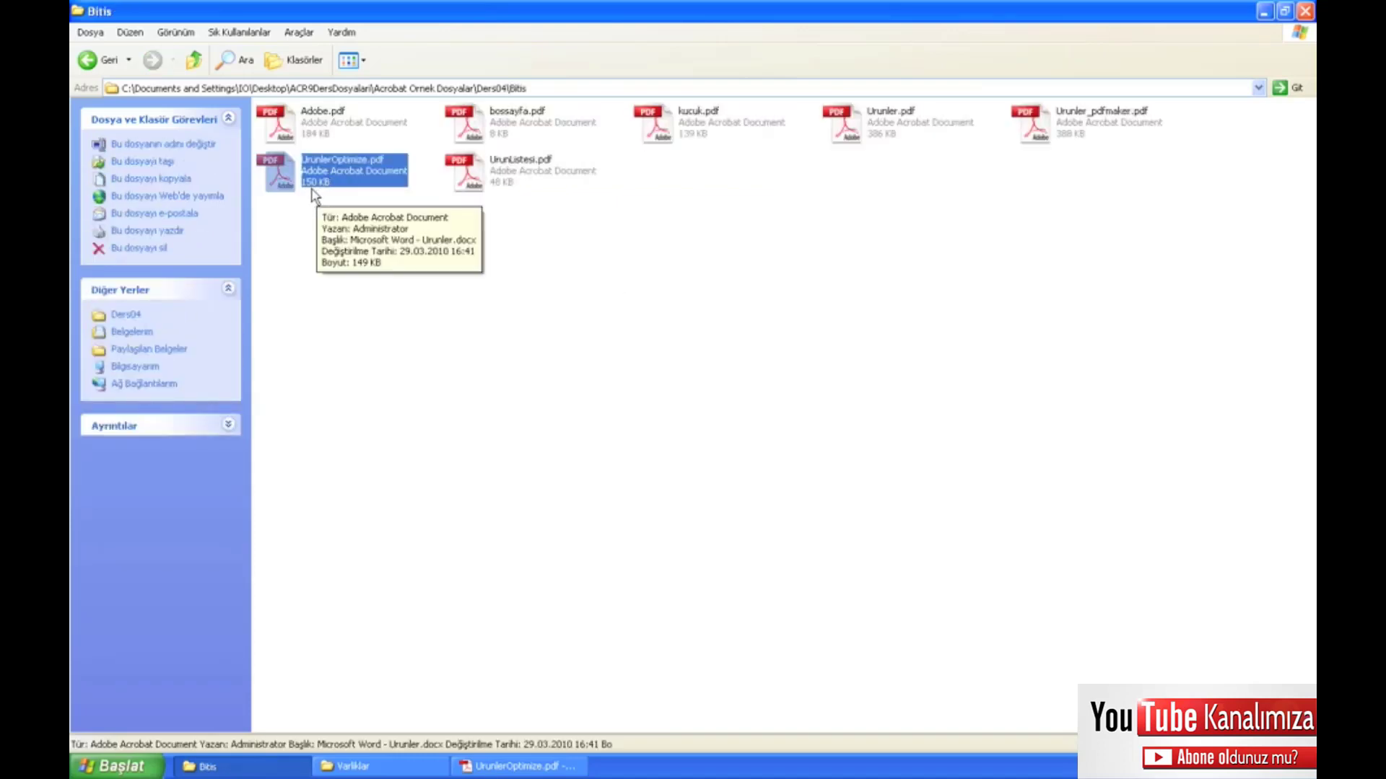
{"action": "left_click", "coordinate": [861, 141]}
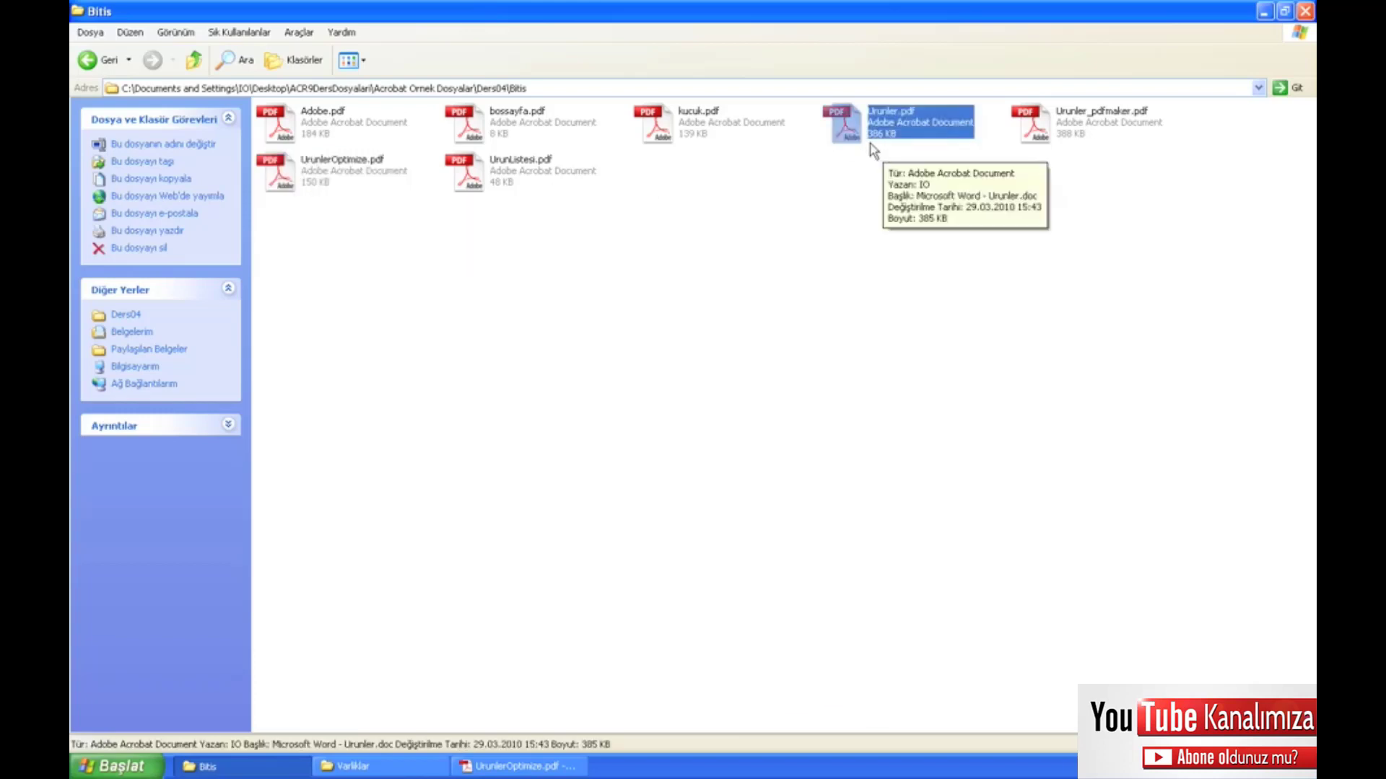
{"action": "key", "text": "F2"}
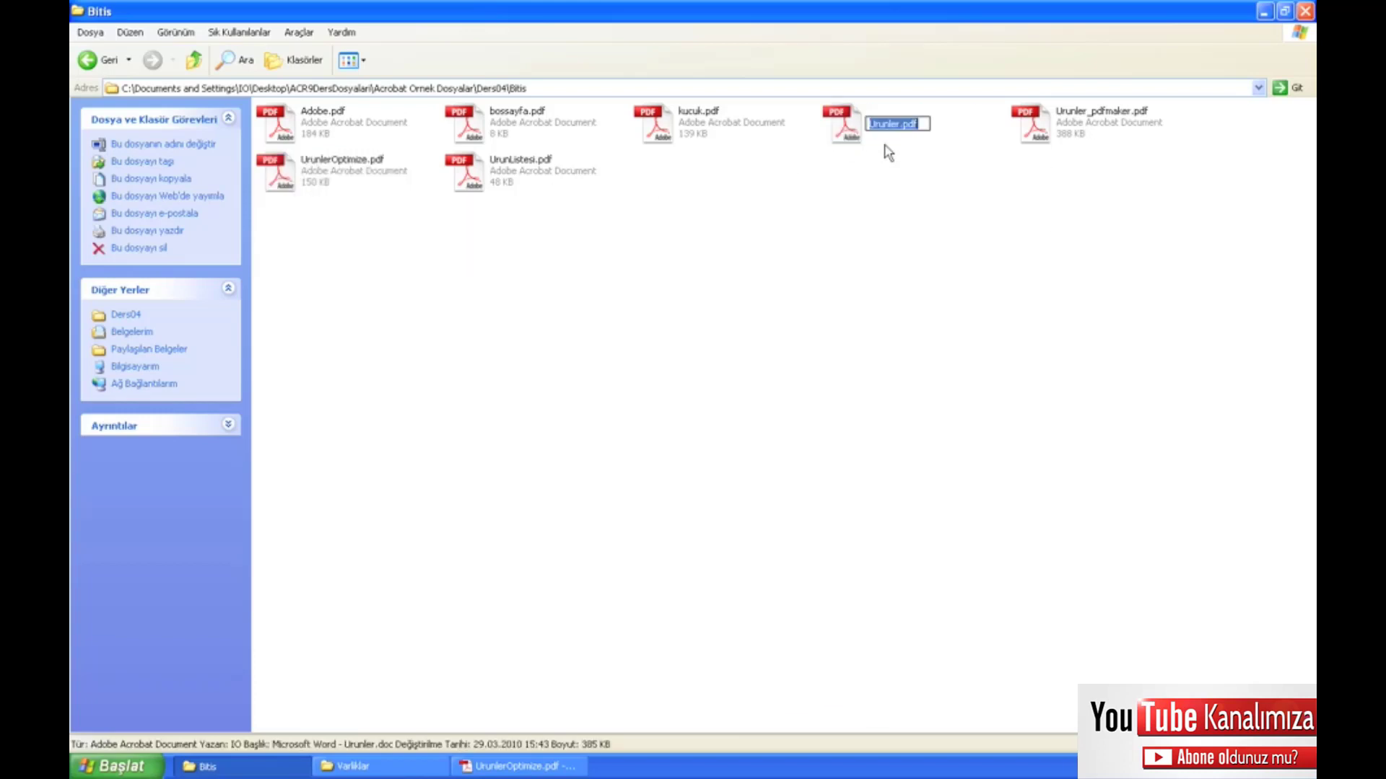
{"action": "key", "text": "Escape"}
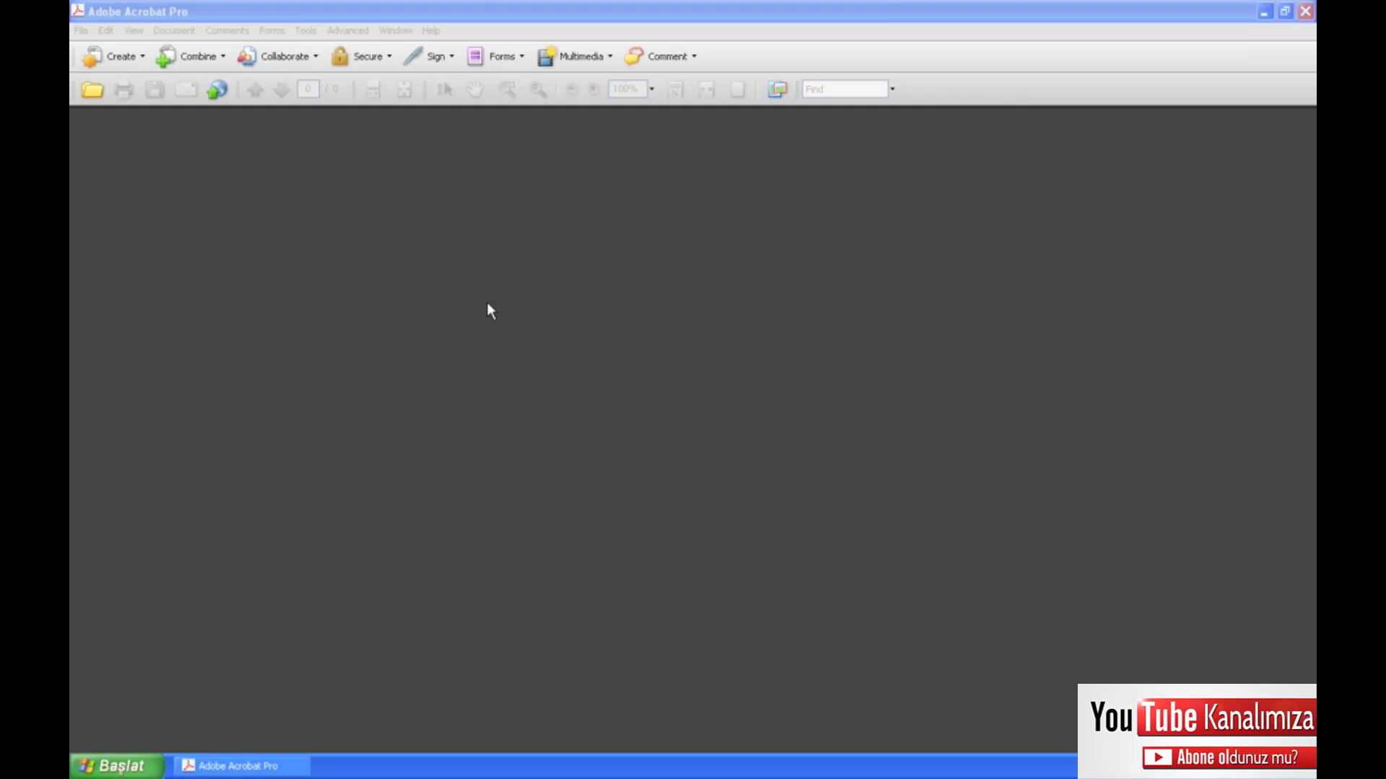
Start a Merge Files into a Single PDF combine and choose to add individual files
{"action": "left_click", "coordinate": [79, 31]}
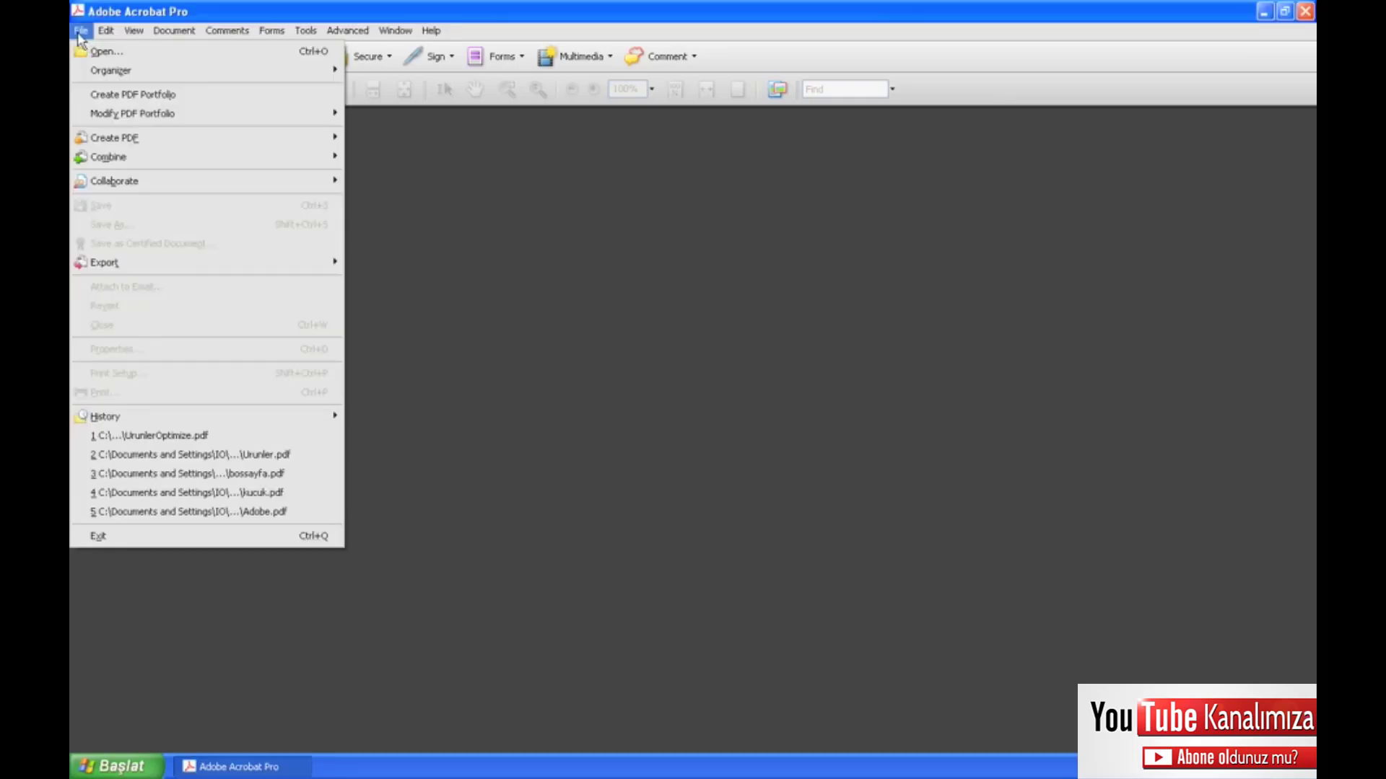
{"action": "mouse_move", "coordinate": [108, 157]}
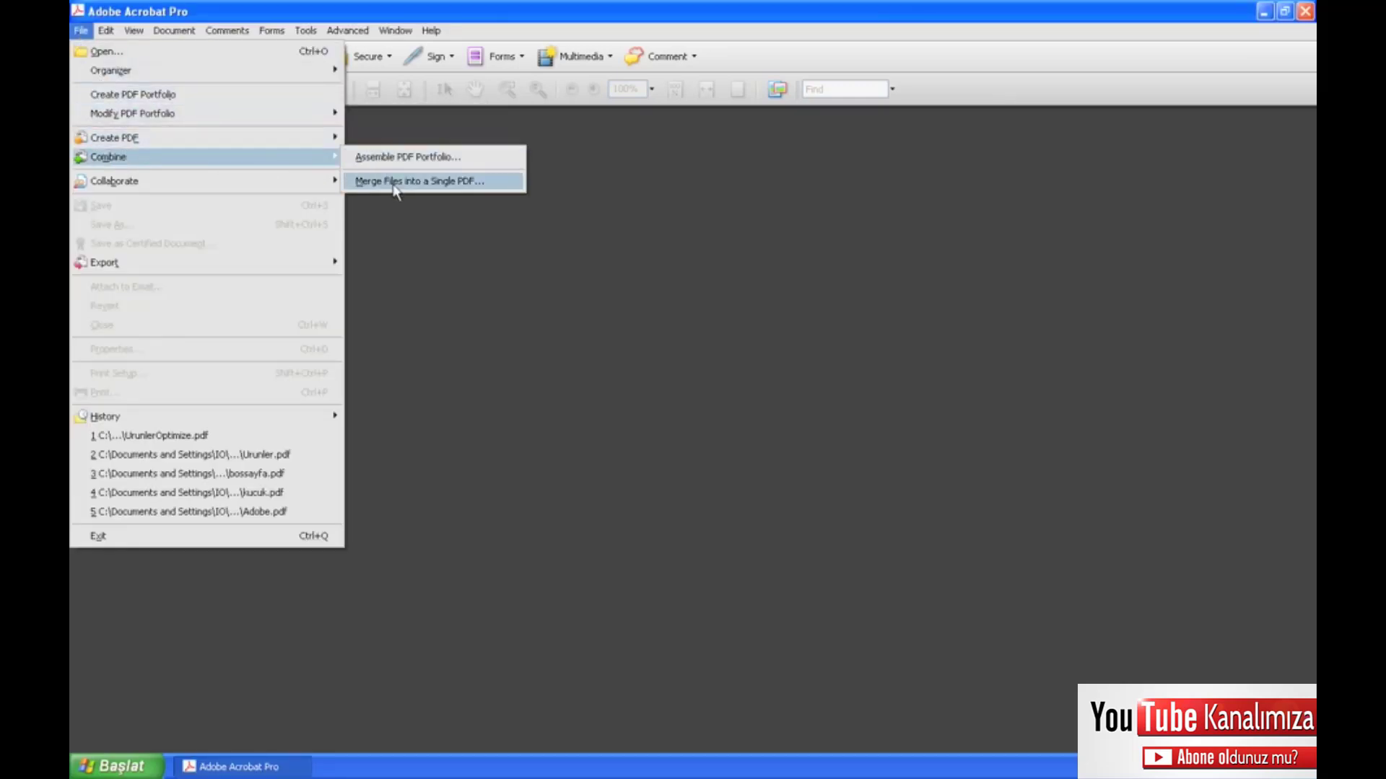
{"action": "left_click", "coordinate": [456, 189]}
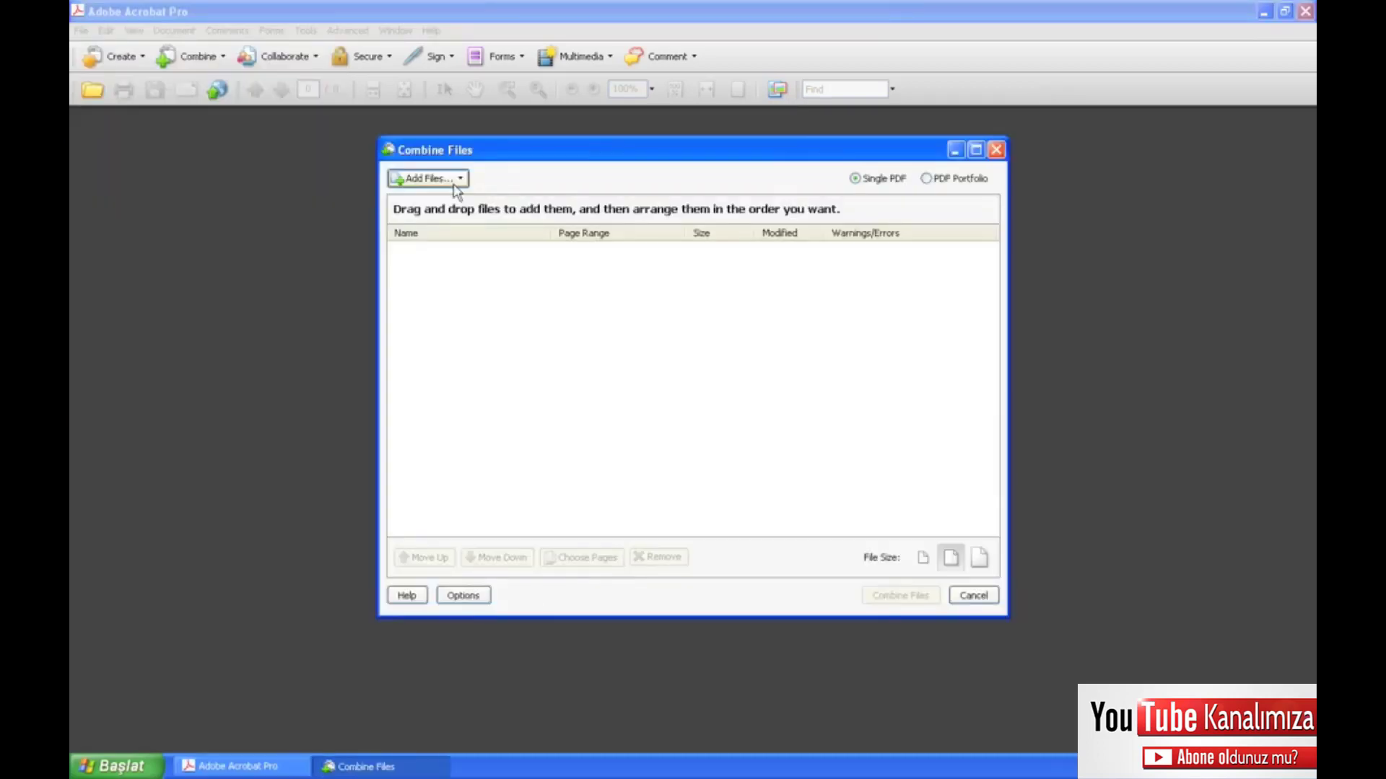
{"action": "left_click", "coordinate": [455, 186]}
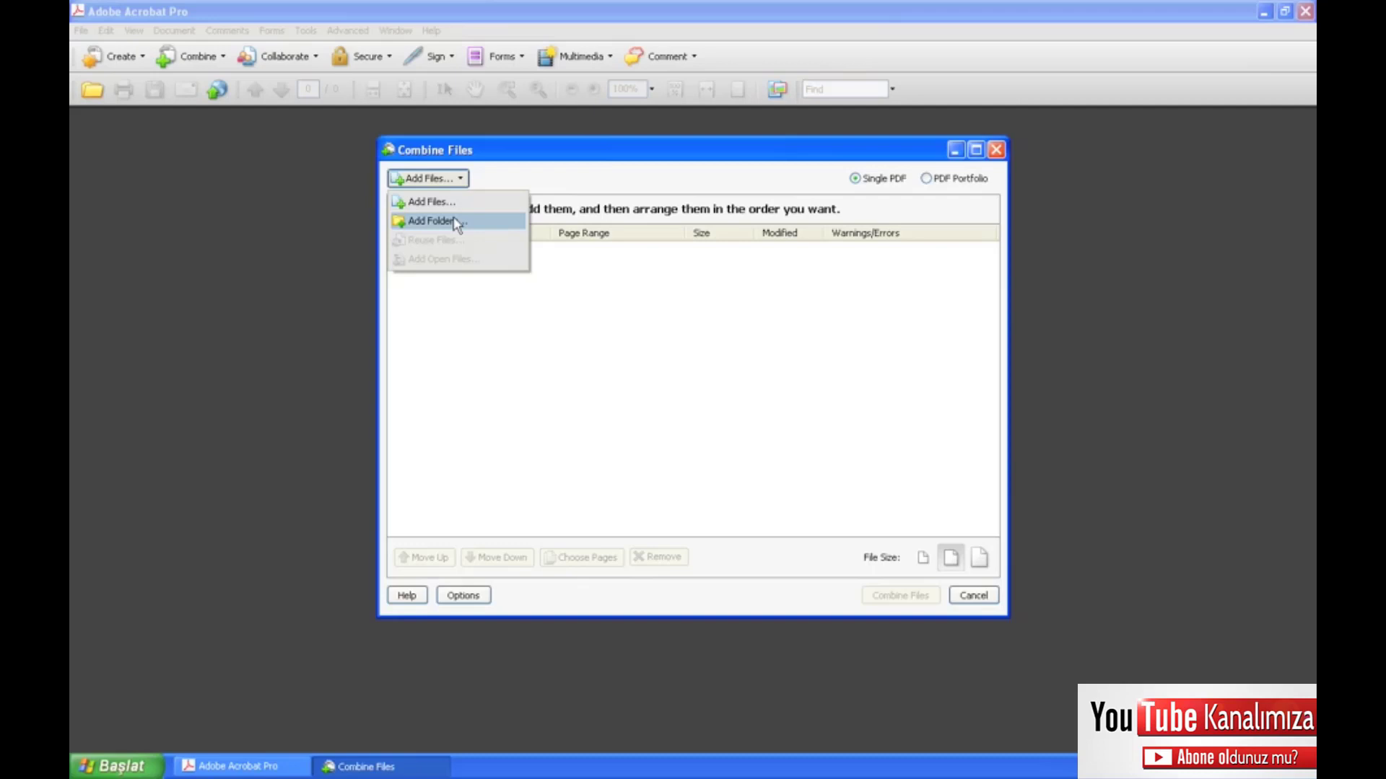
{"action": "left_click", "coordinate": [541, 333]}
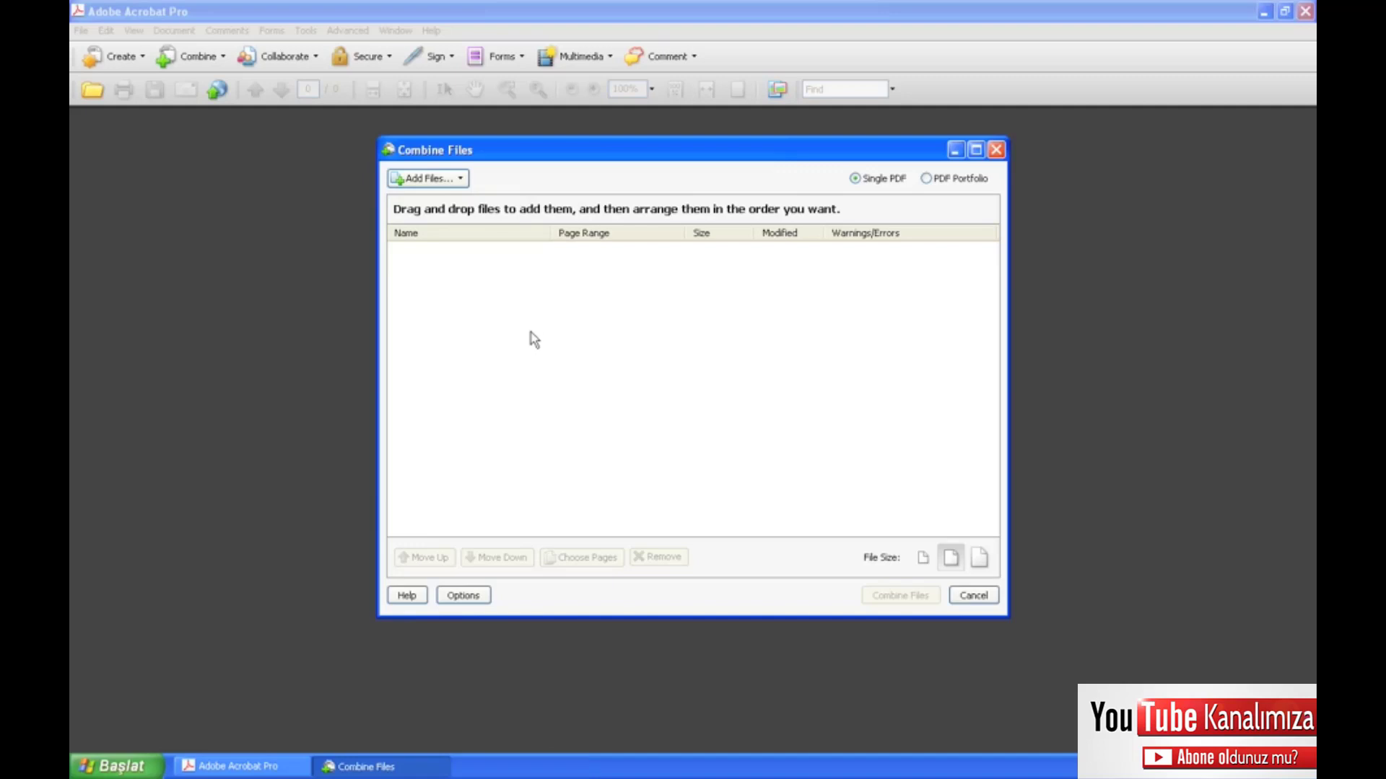
{"action": "left_click", "coordinate": [466, 182]}
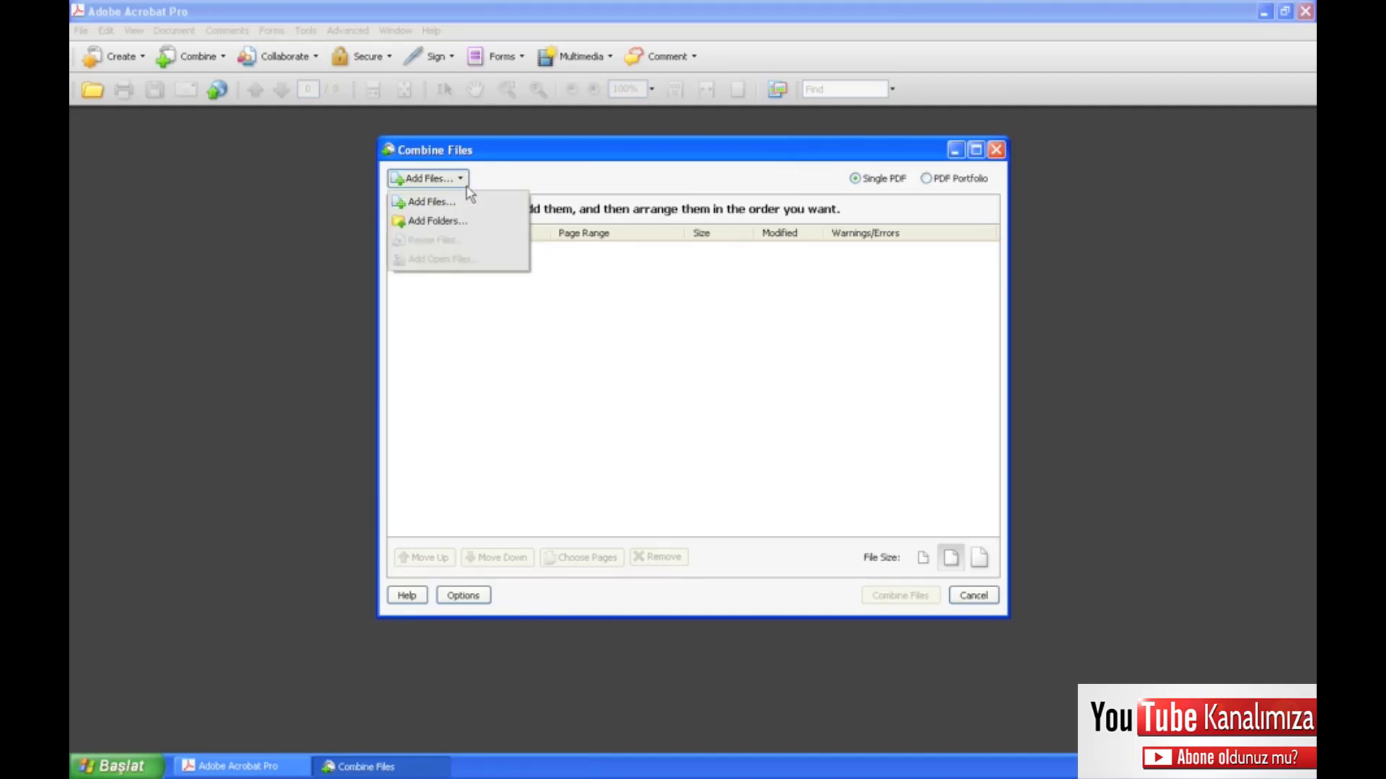
{"action": "left_click", "coordinate": [449, 204]}
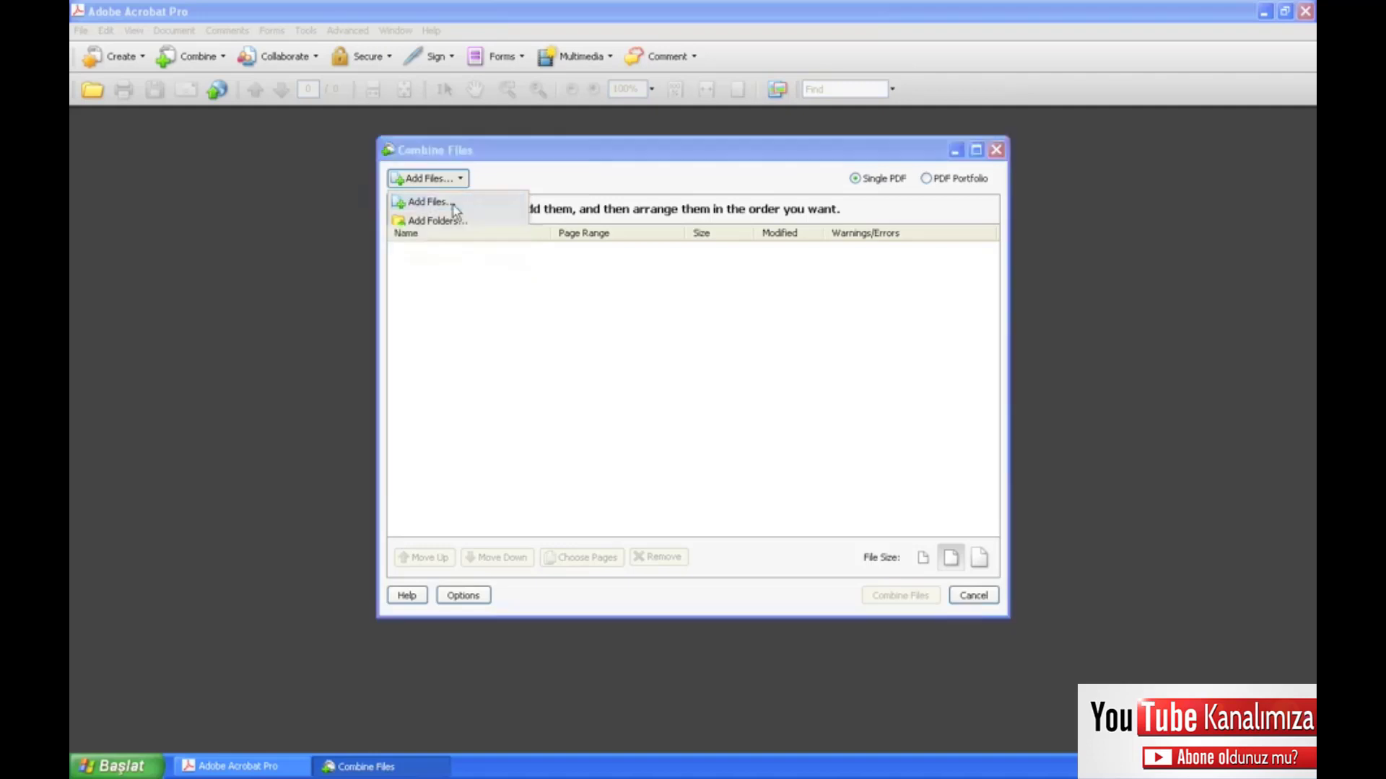
Add kucuk.JPG, Urunler.doc and UrunlerCokSayfa.doc from Ders05 > Varliklar to the combine list
{"action": "left_click", "coordinate": [686, 234]}
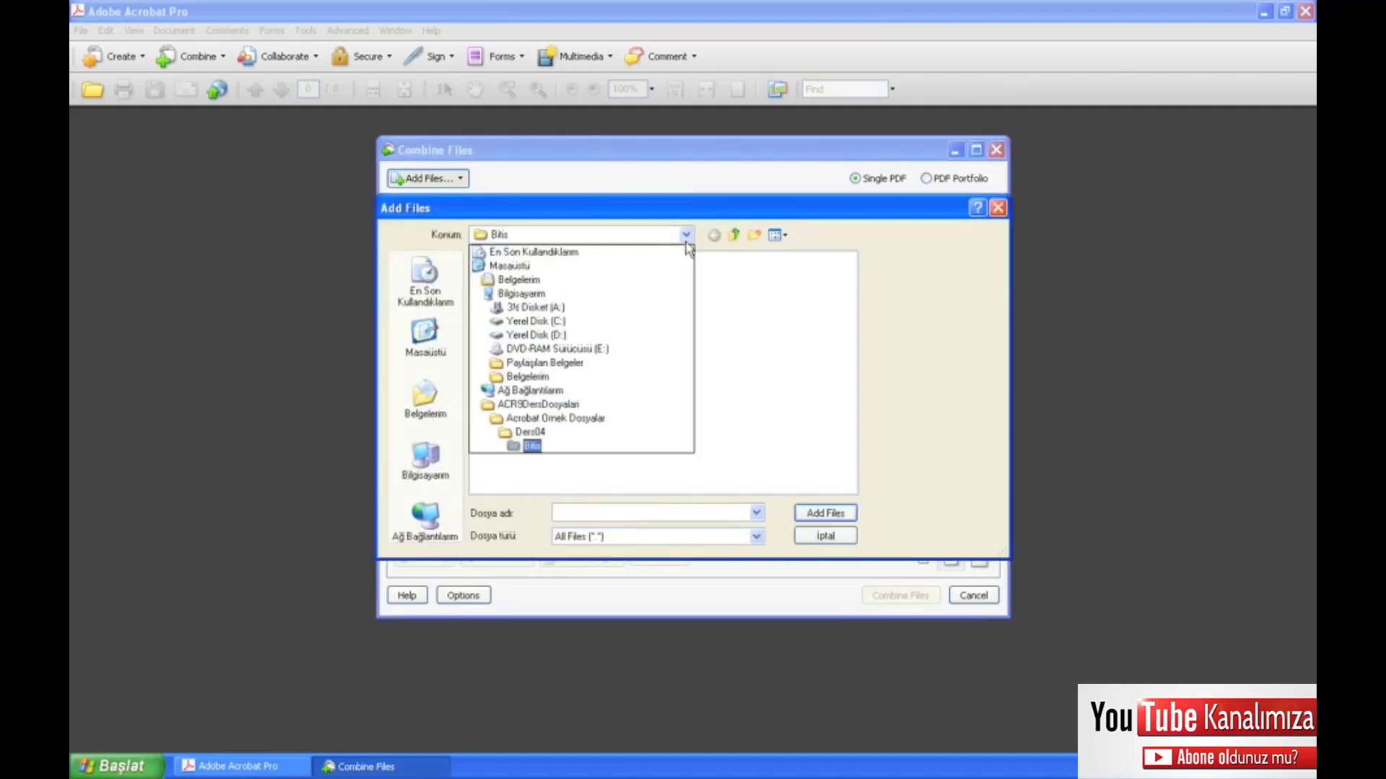
{"action": "left_click", "coordinate": [556, 418]}
{"action": "double_click", "coordinate": [505, 318]}
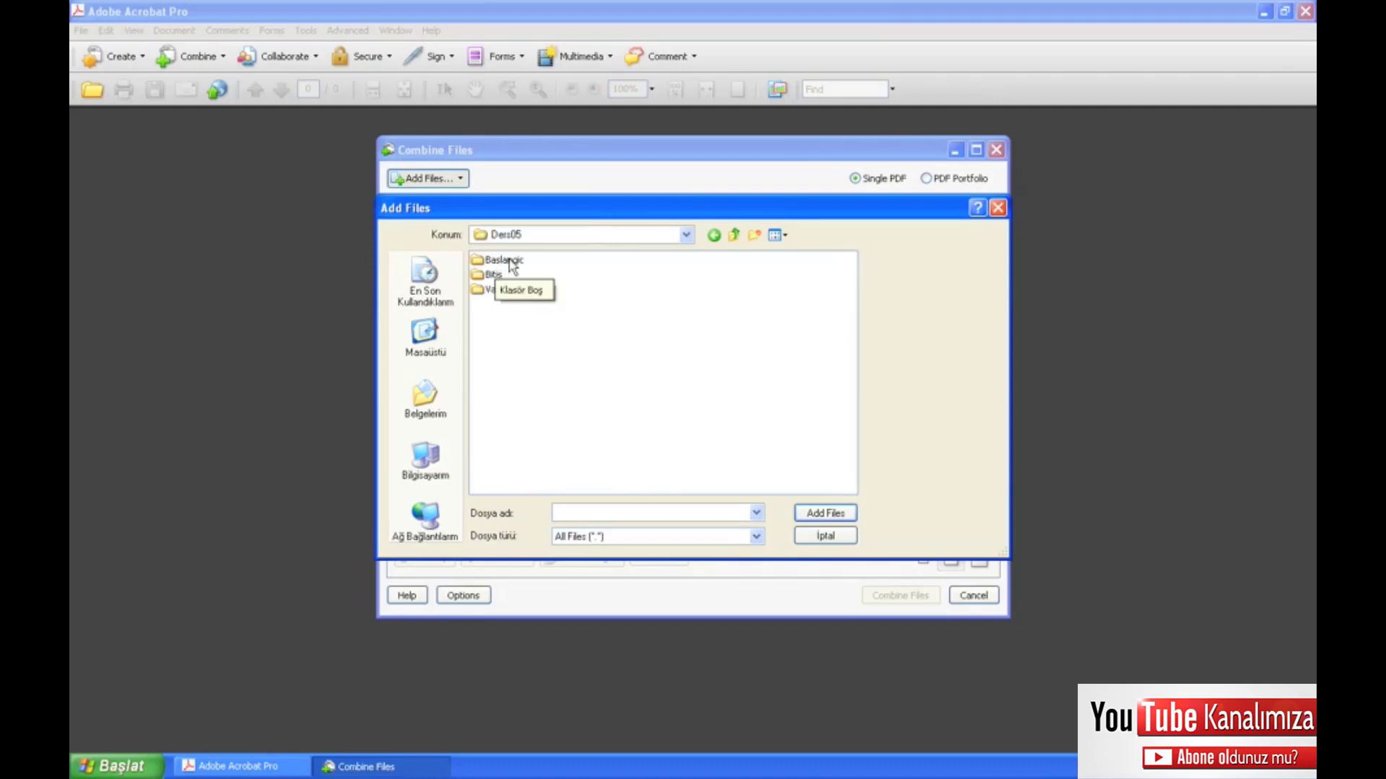
{"action": "double_click", "coordinate": [503, 291]}
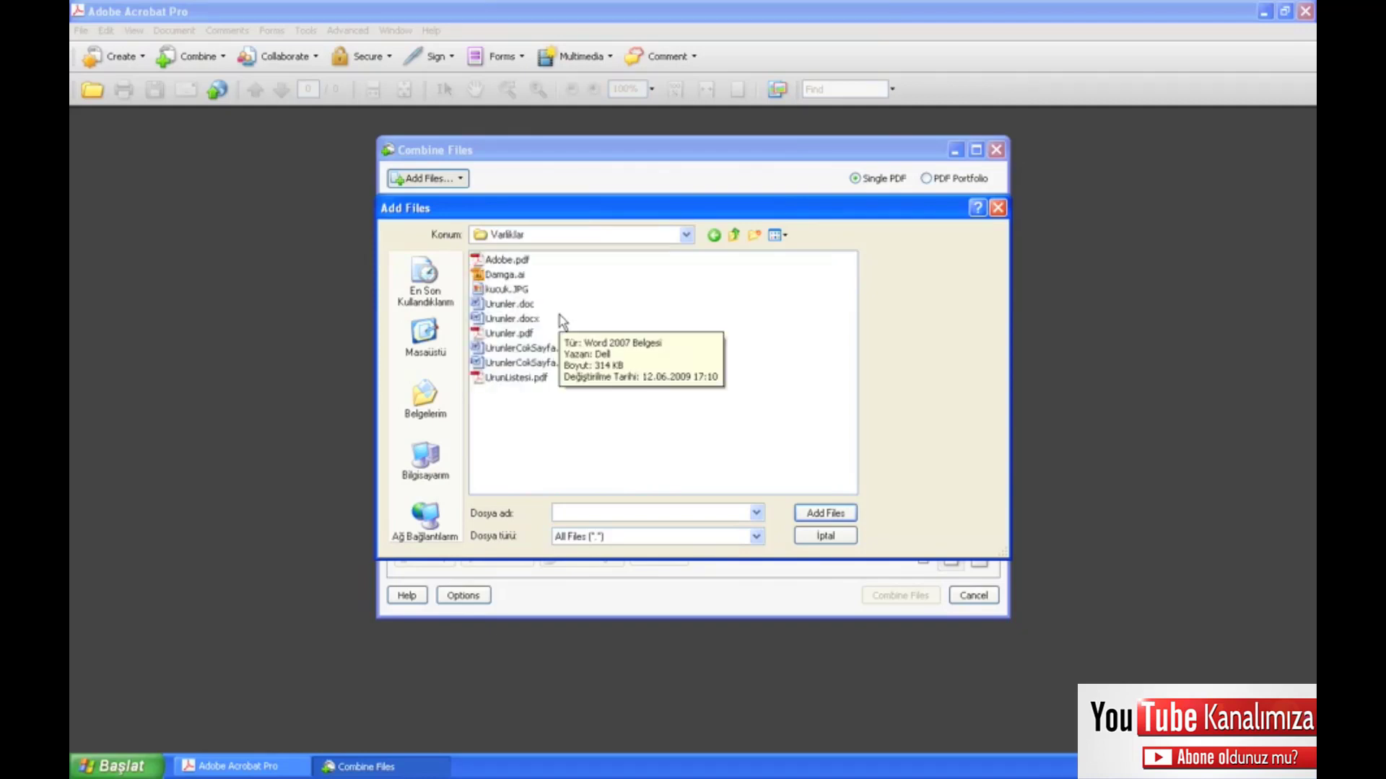
{"action": "left_click", "coordinate": [515, 290]}
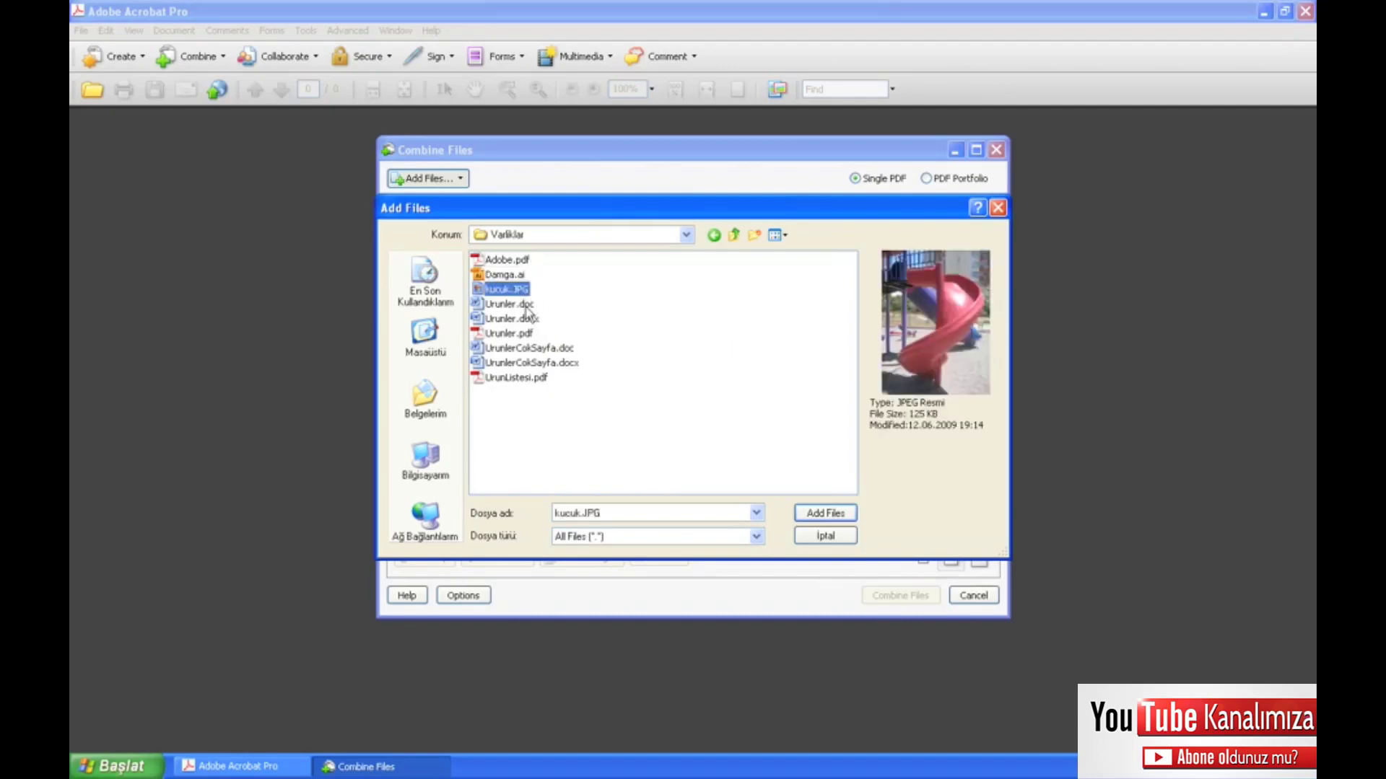
{"action": "left_click", "coordinate": [526, 303], "text": "ctrl"}
{"action": "left_click", "coordinate": [531, 348], "text": "ctrl"}
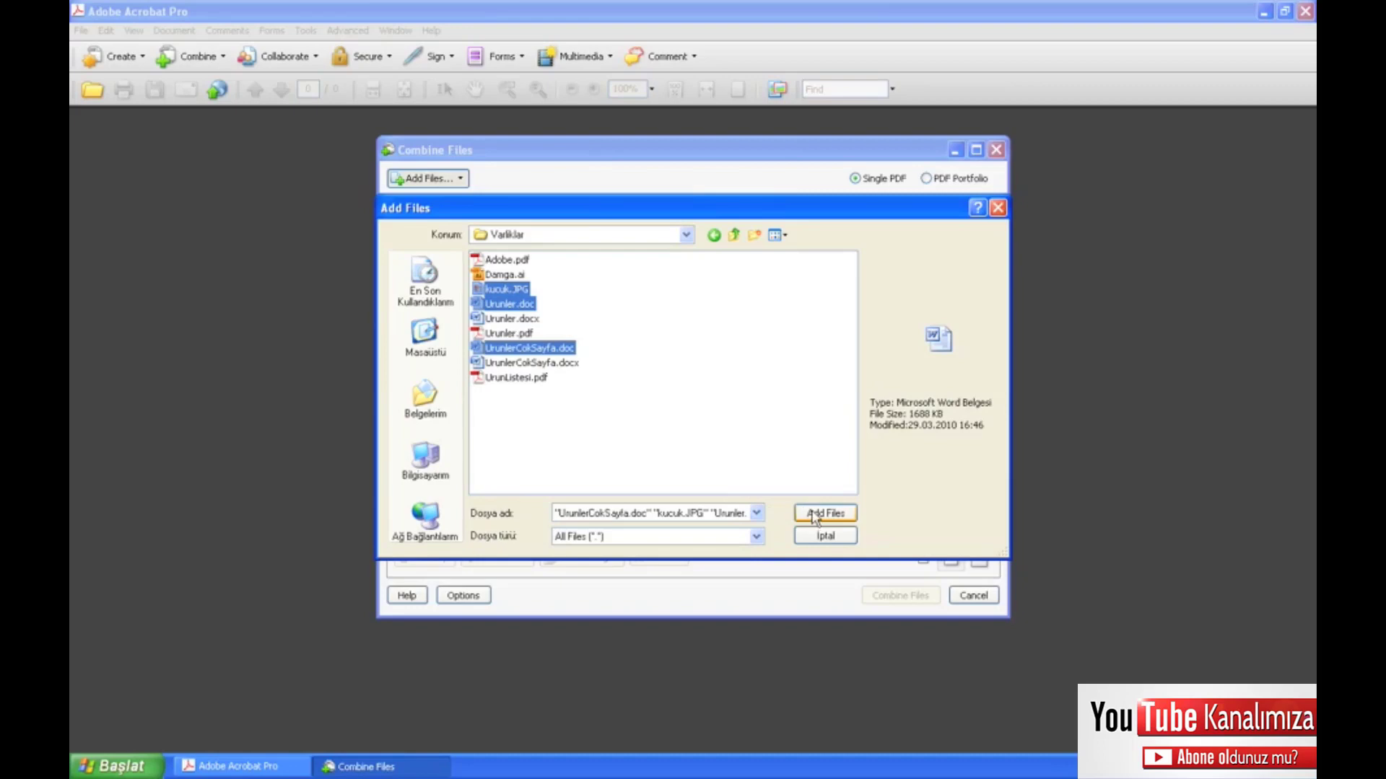
{"action": "left_click", "coordinate": [813, 514]}
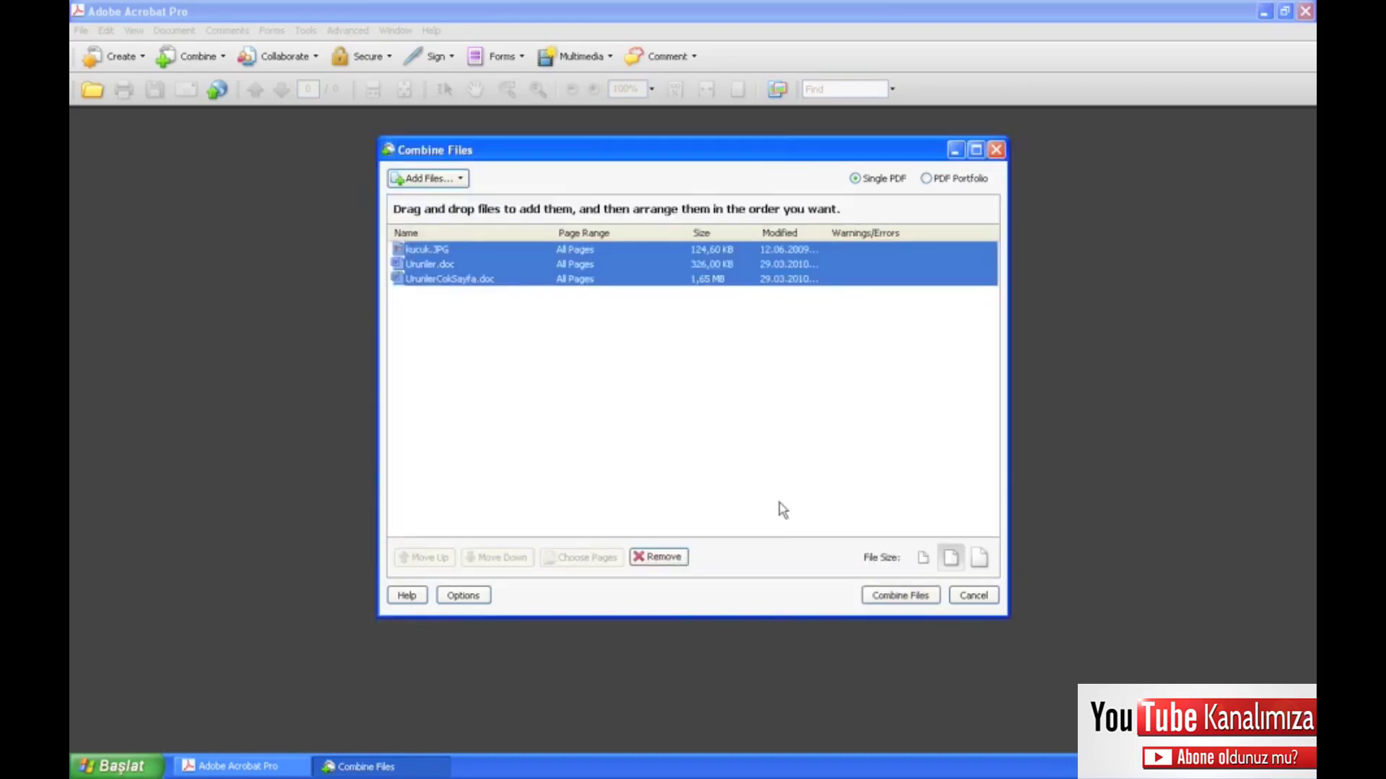
{"action": "left_click", "coordinate": [749, 446]}
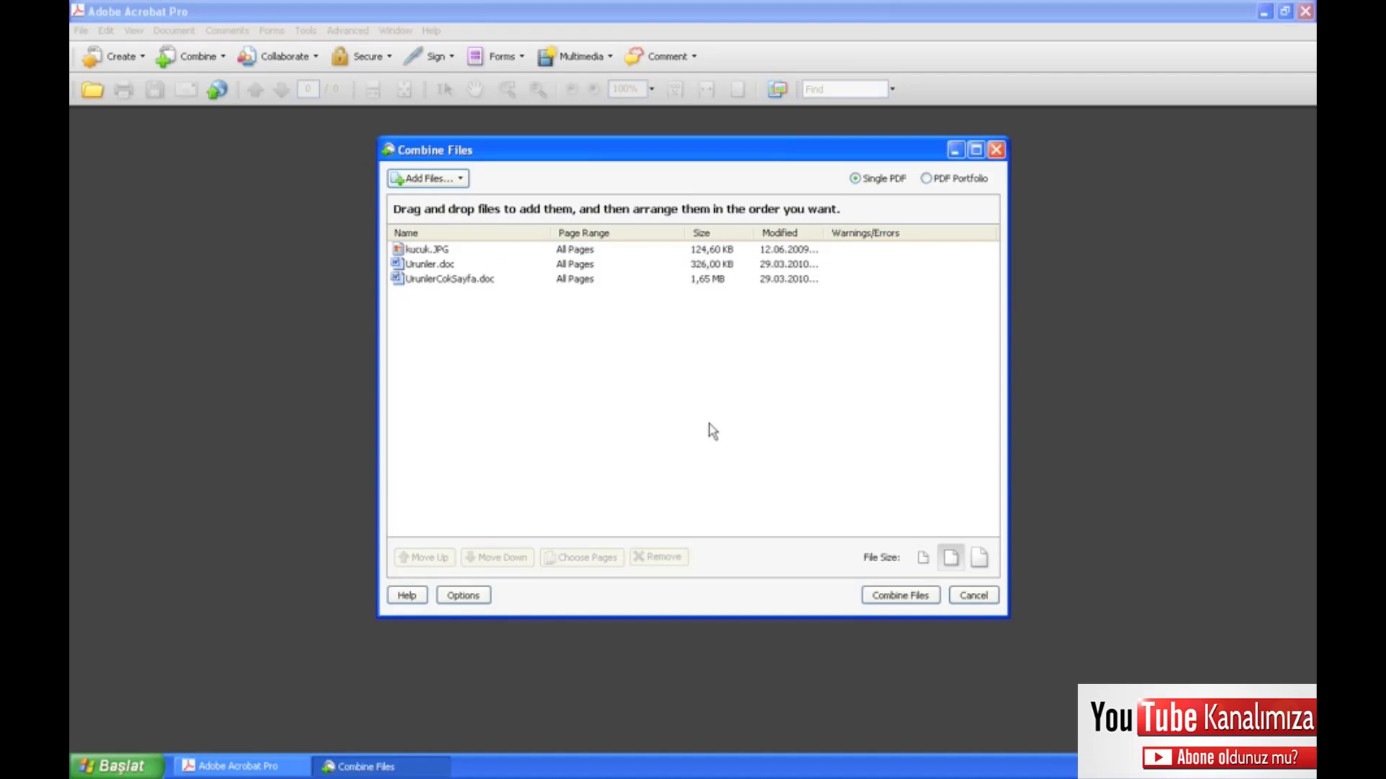
{"action": "mouse_move", "coordinate": [427, 250]}
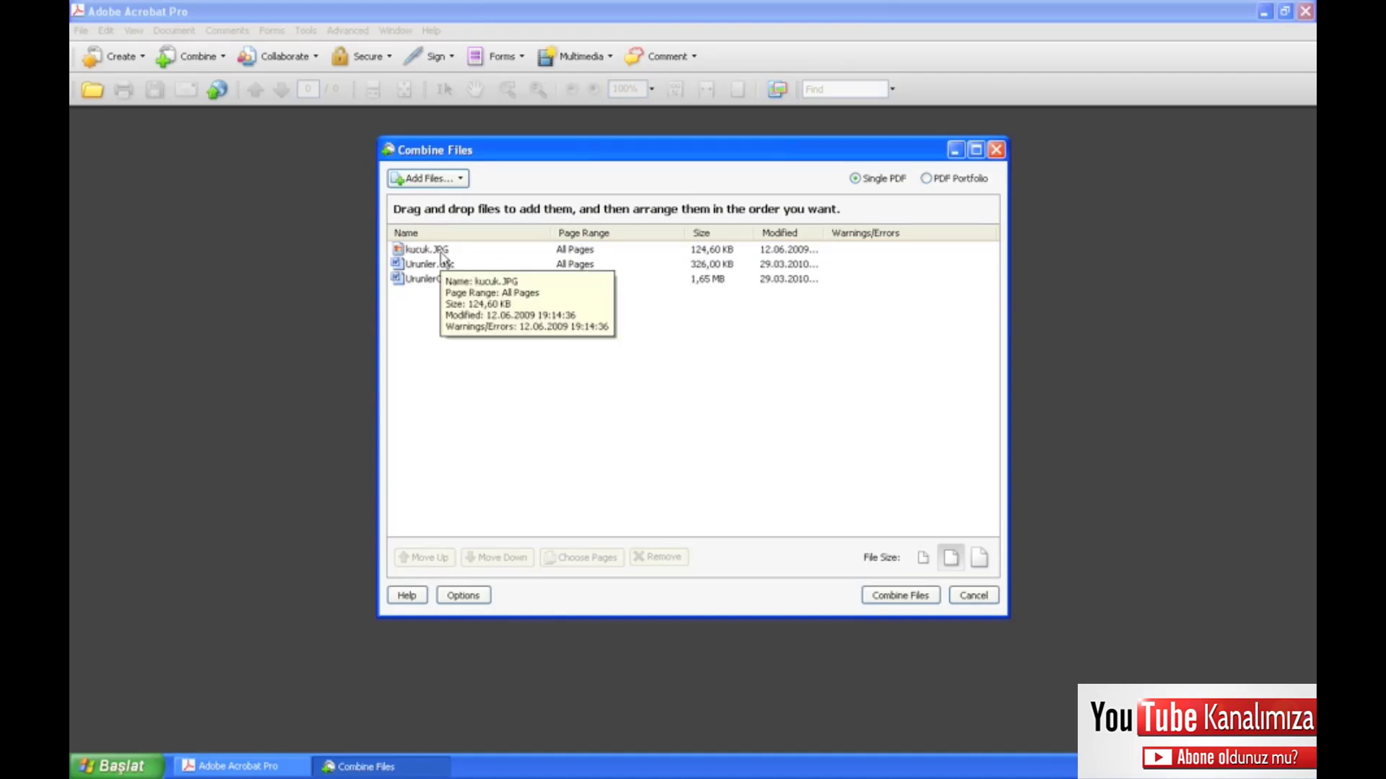
{"action": "left_click", "coordinate": [443, 256]}
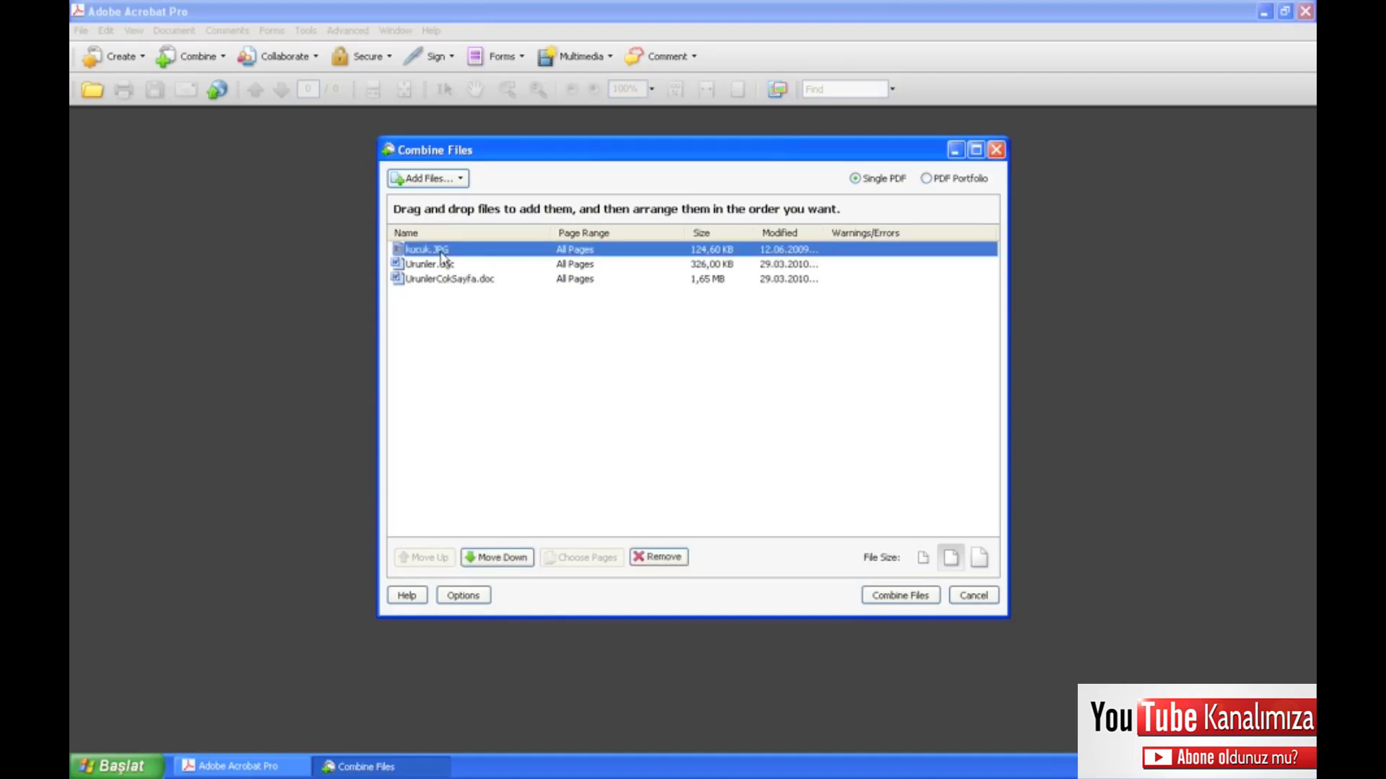
{"action": "left_click", "coordinate": [503, 558]}
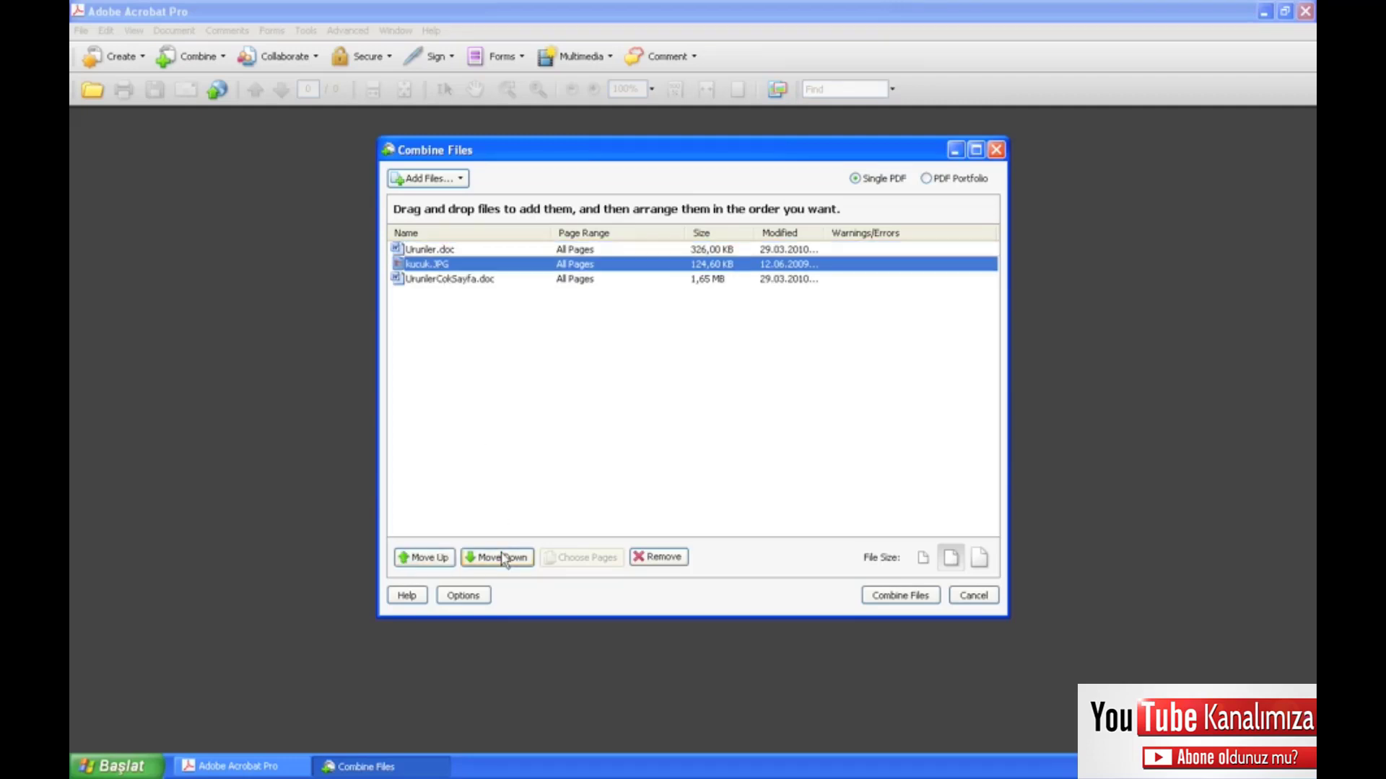
{"action": "left_click", "coordinate": [424, 557]}
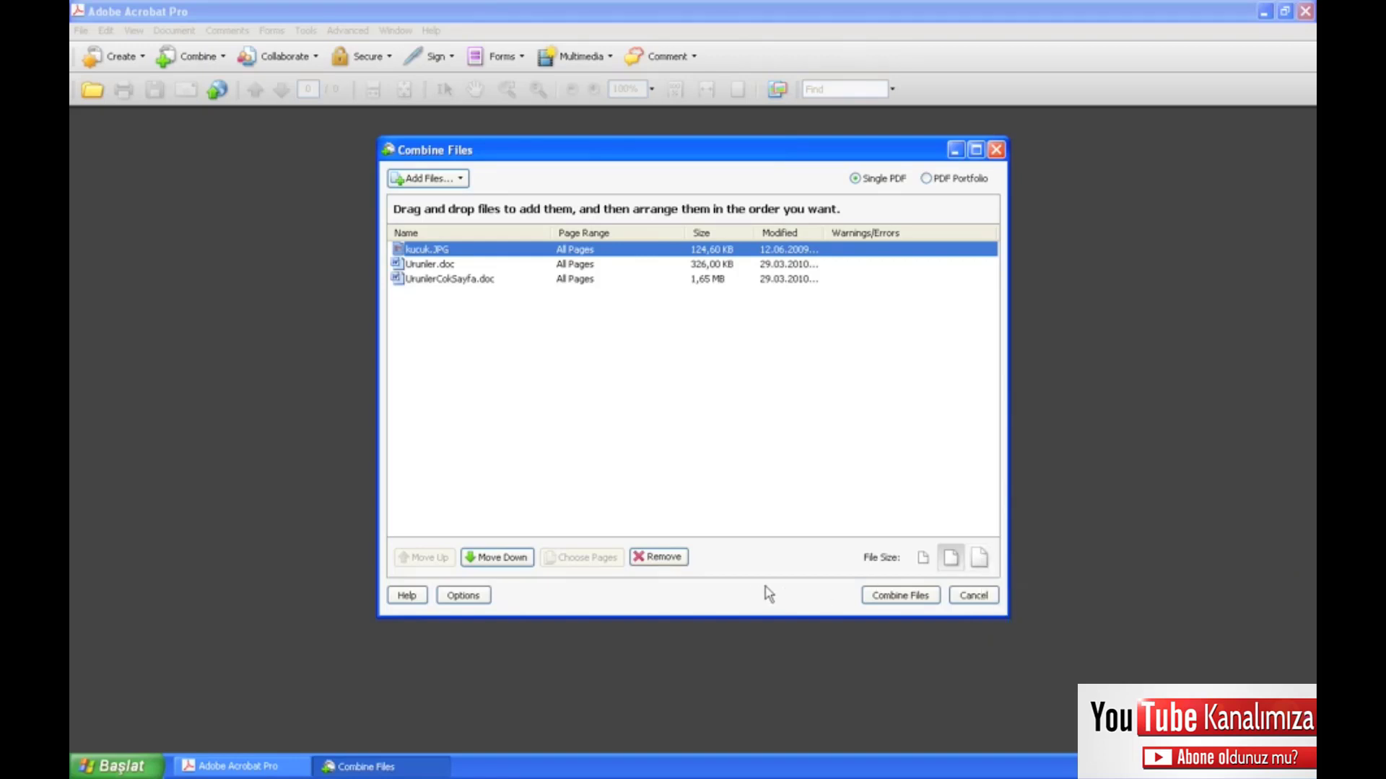
{"action": "left_click", "coordinate": [425, 268]}
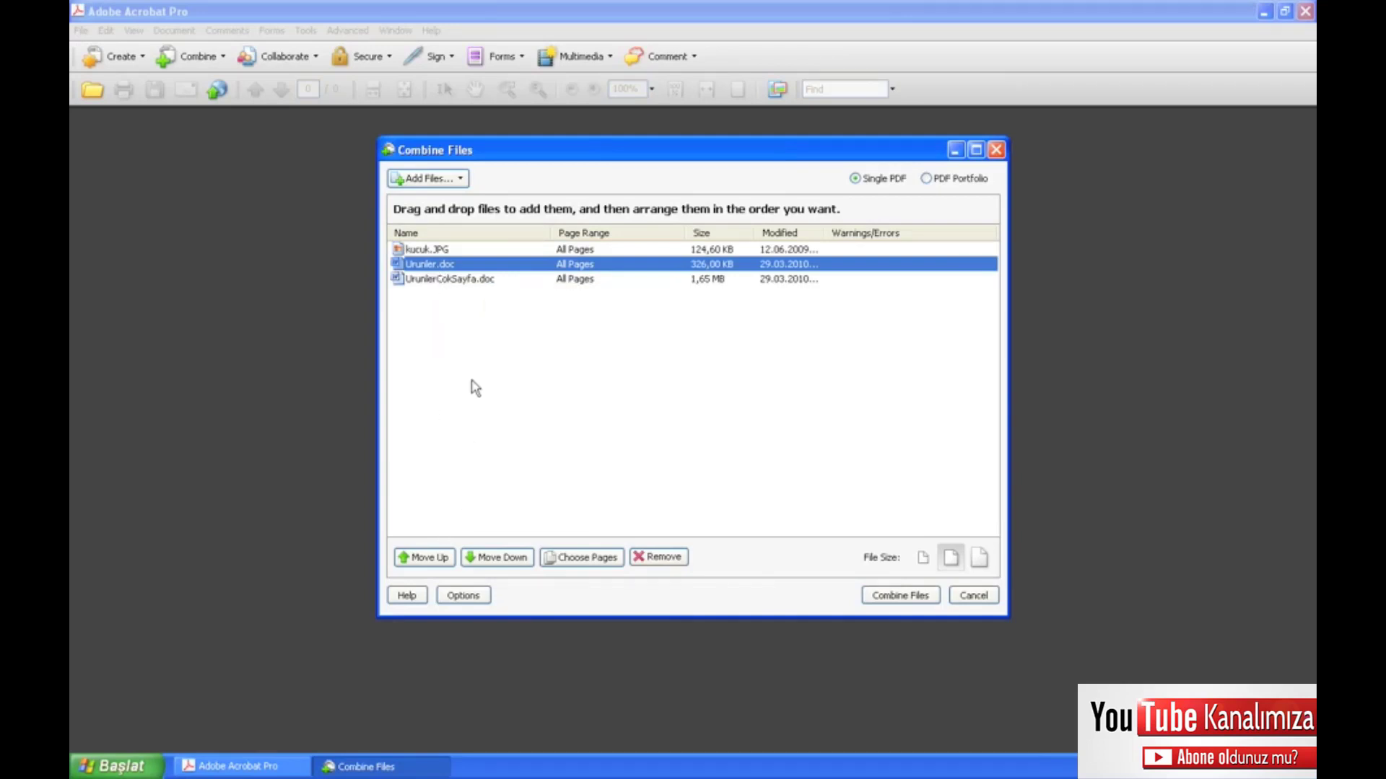
{"action": "left_click", "coordinate": [463, 596]}
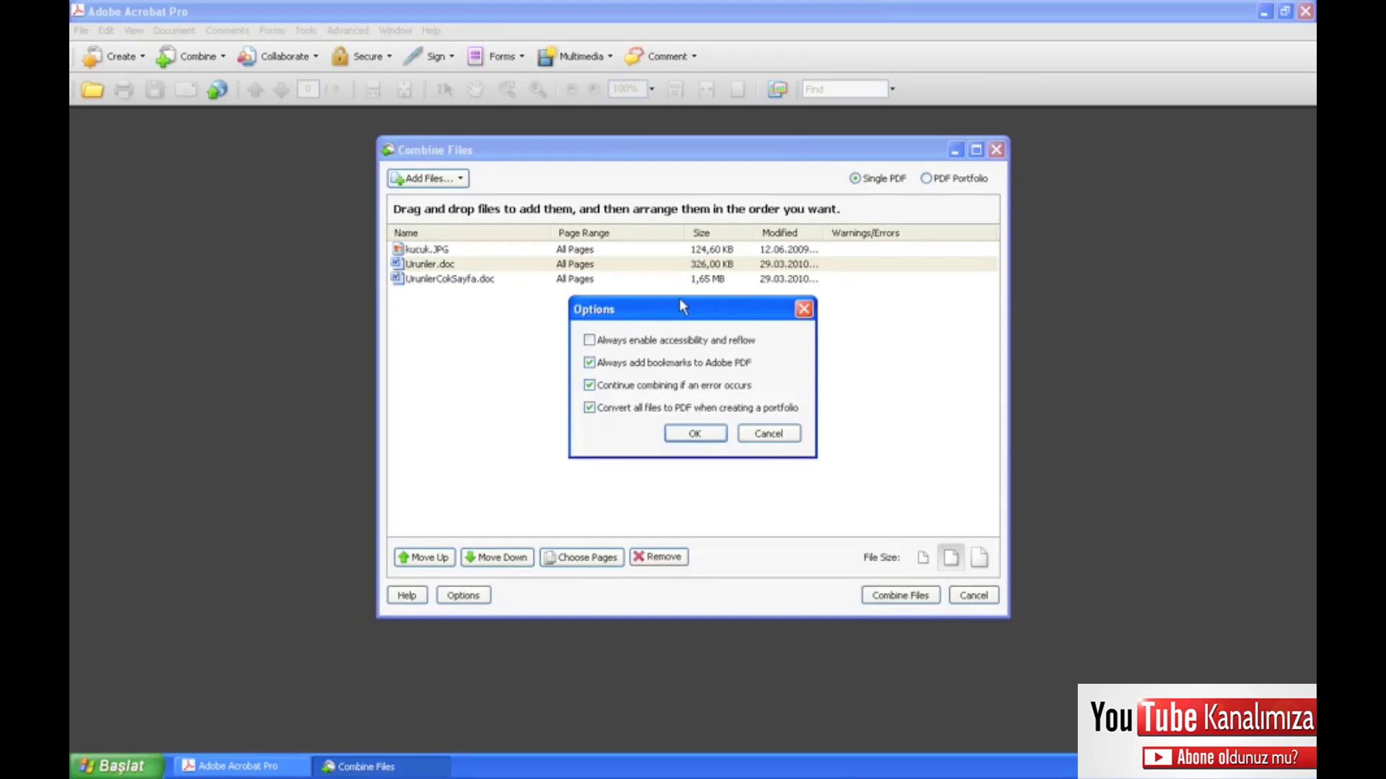
{"action": "left_click", "coordinate": [694, 435]}
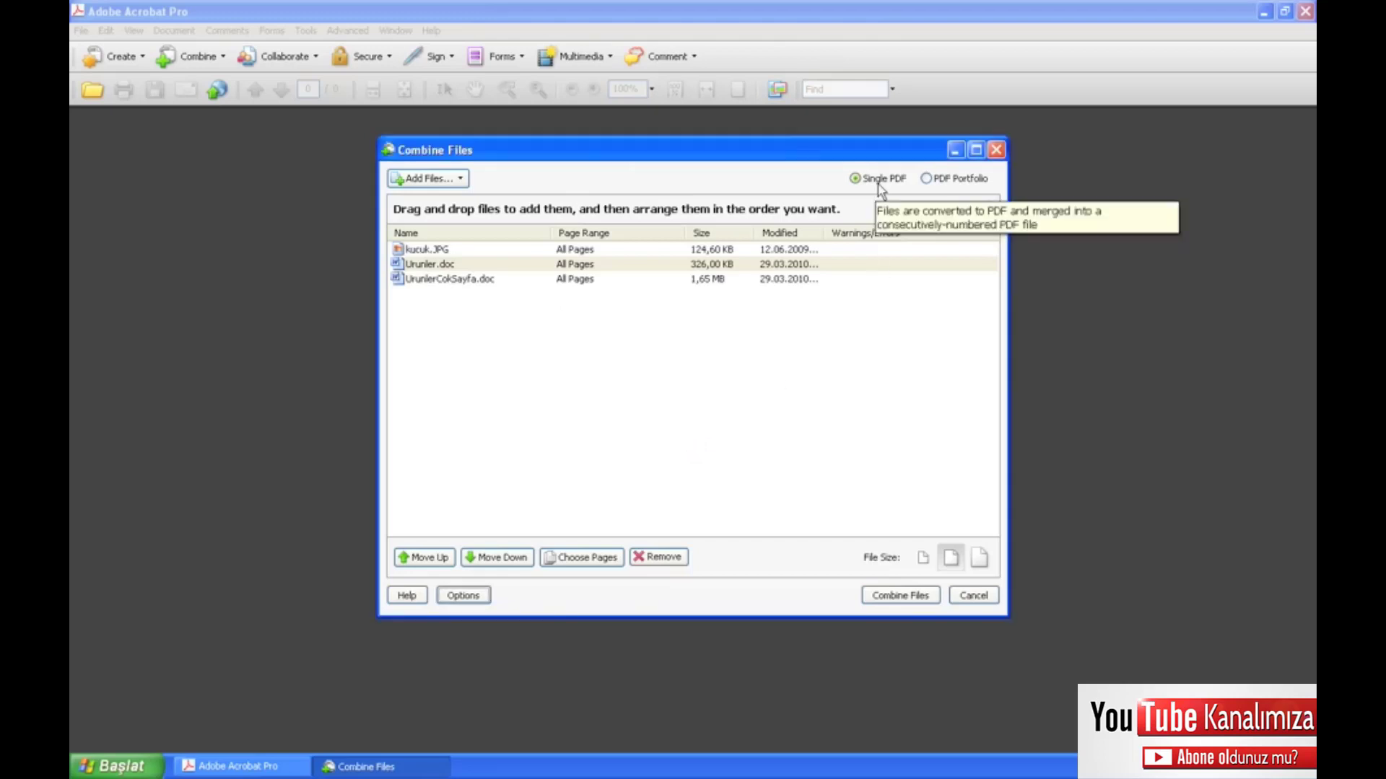
Combine the three files, then aim the save dialog at Ders05 > Bitis and select the Binder1 name
{"action": "left_click", "coordinate": [895, 596]}
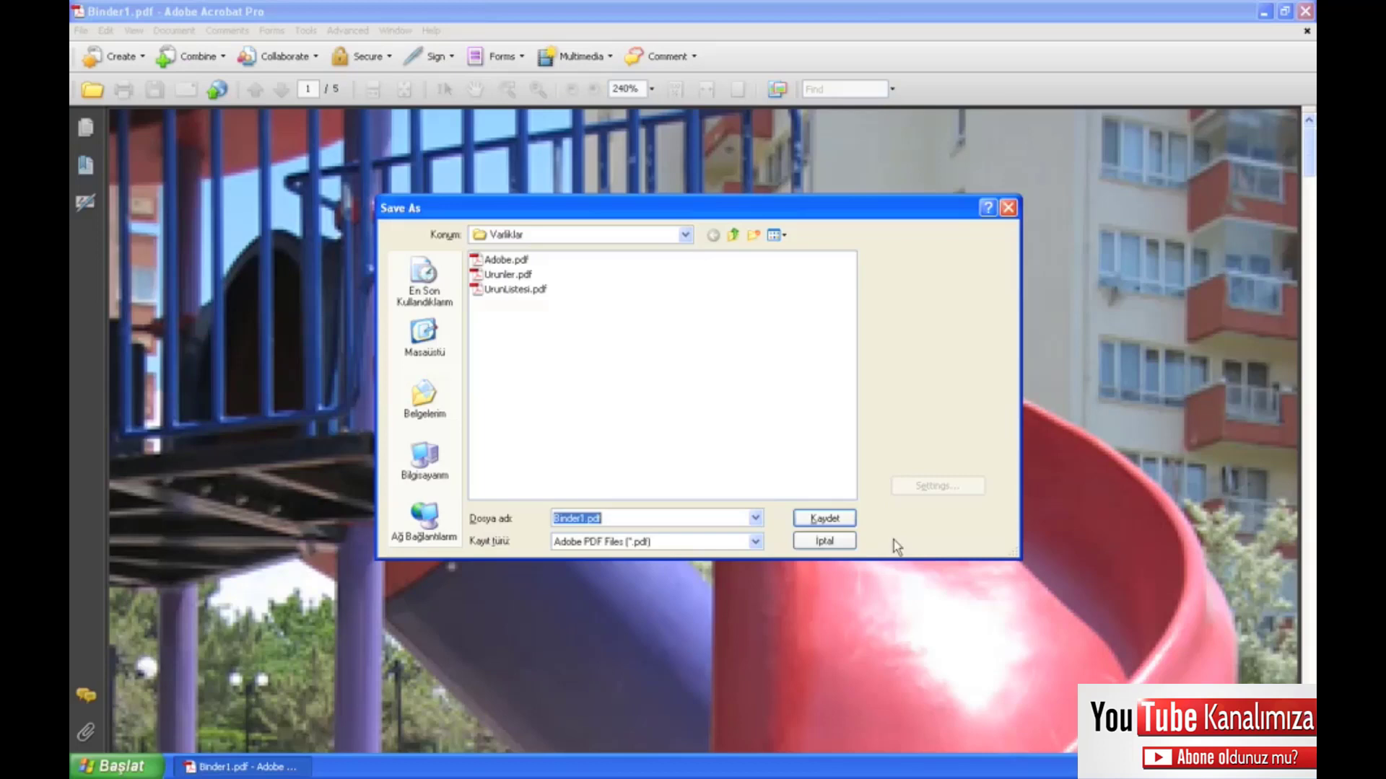
{"action": "left_click", "coordinate": [672, 236]}
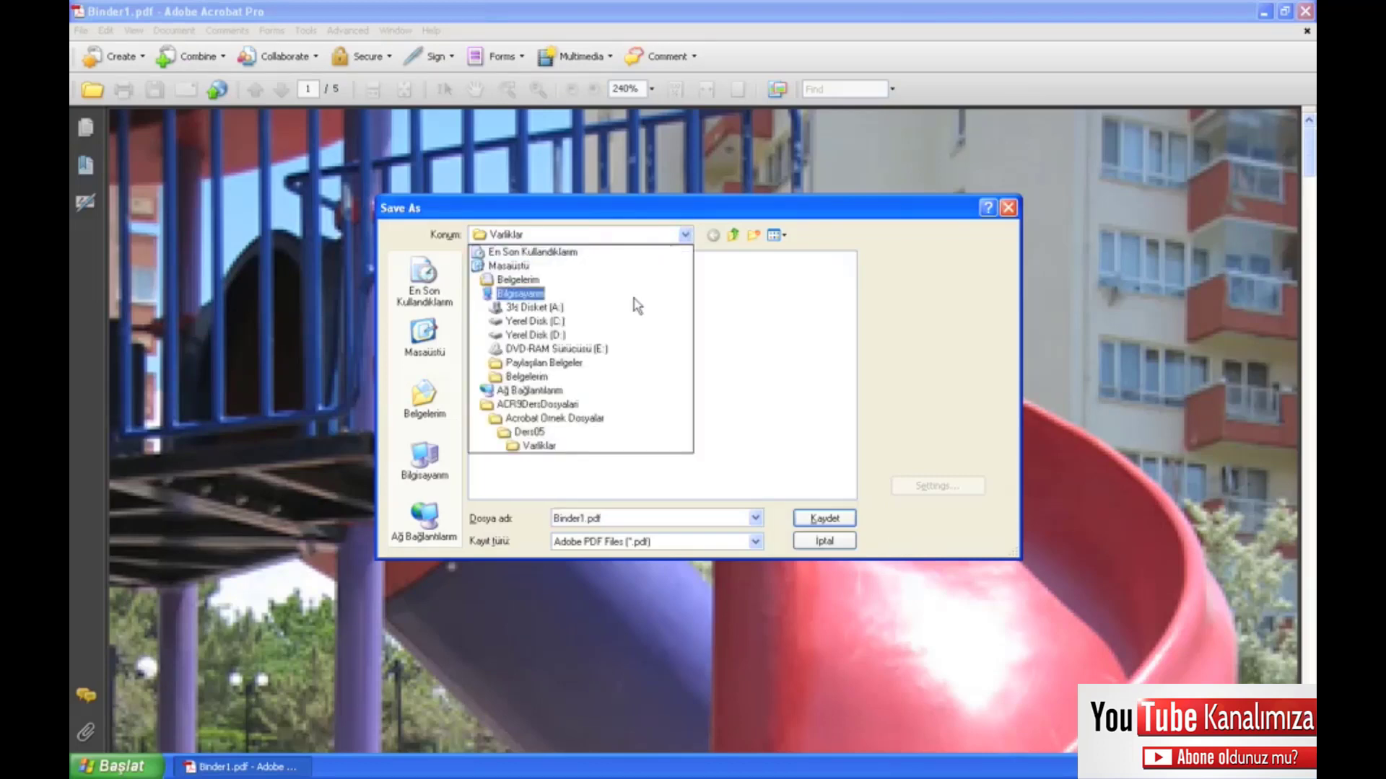
{"action": "left_click", "coordinate": [581, 433]}
{"action": "left_click", "coordinate": [493, 276]}
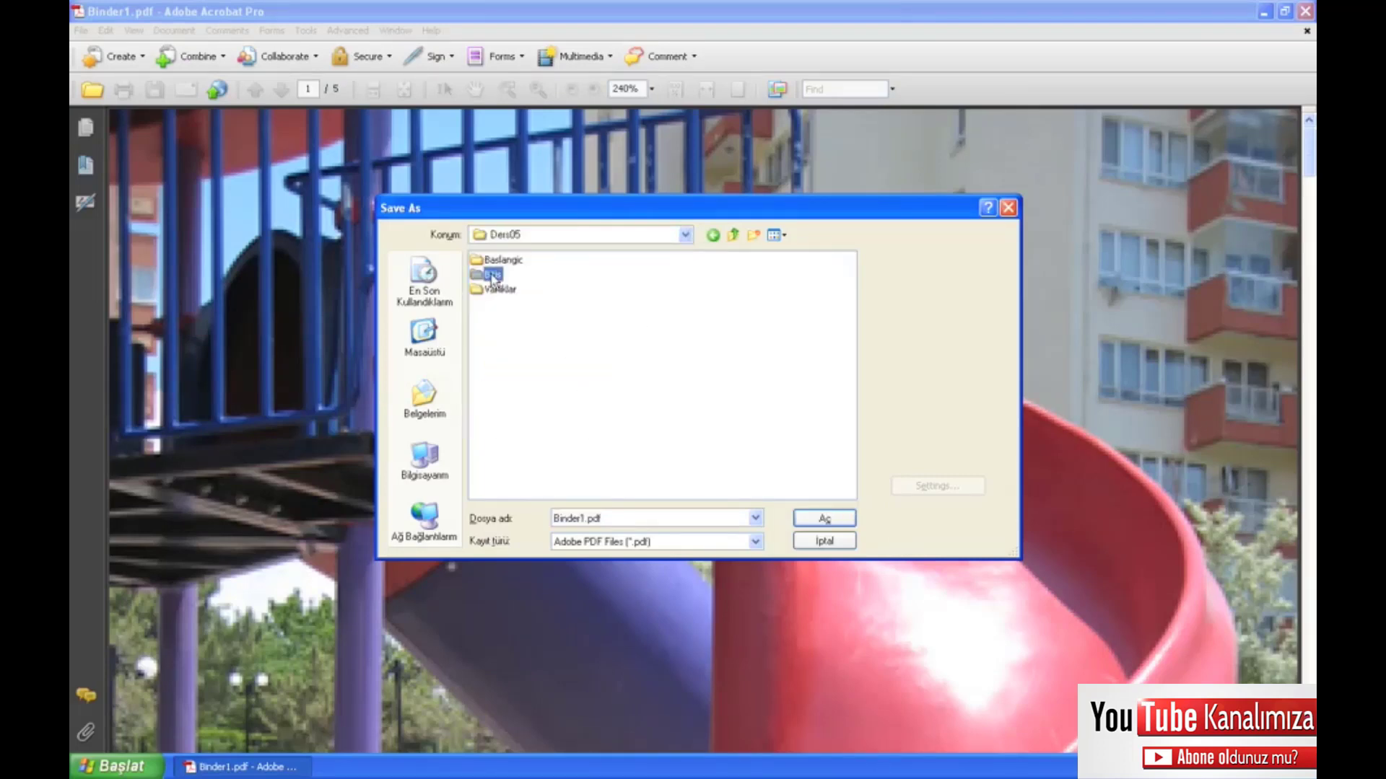
{"action": "double_click", "coordinate": [493, 276]}
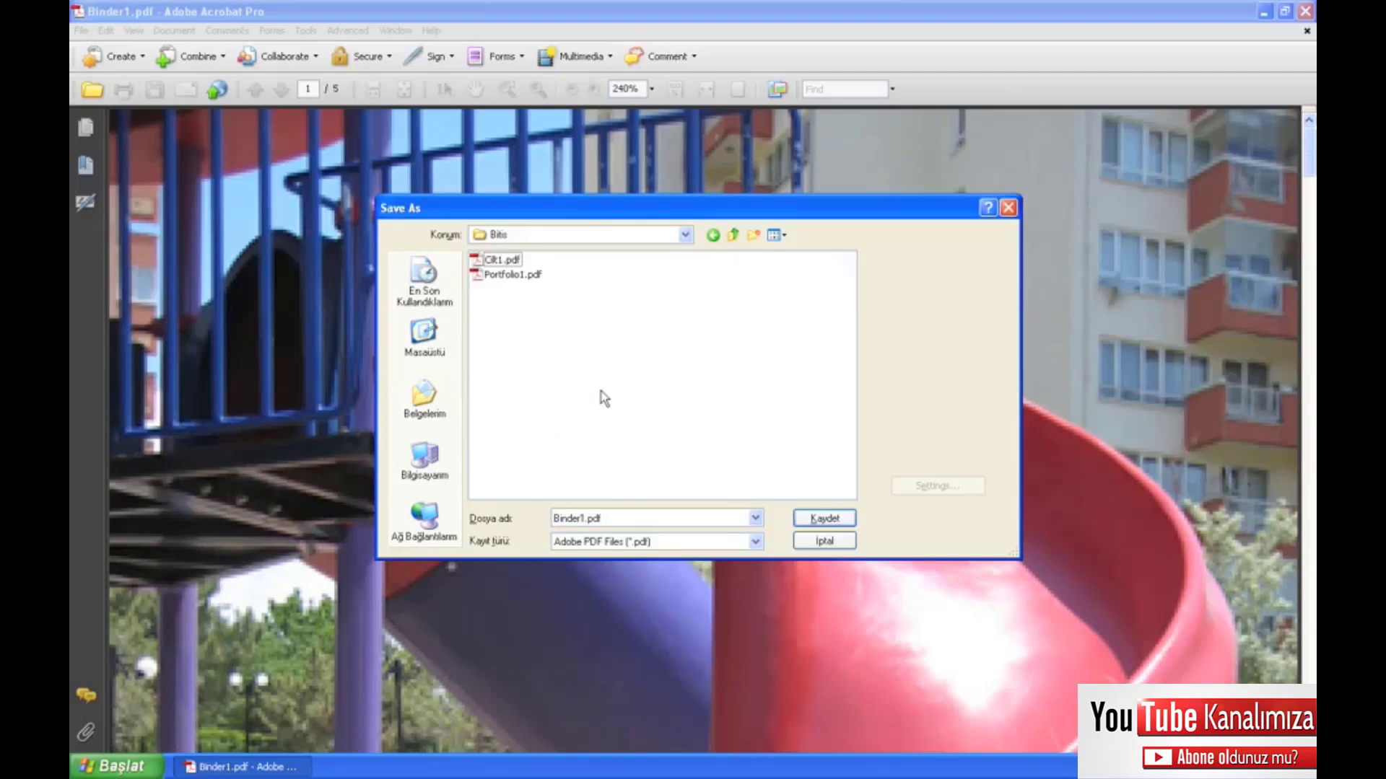
{"action": "double_click", "coordinate": [582, 519]}
{"action": "left_click_drag", "start_coordinate": [583, 520], "coordinate": [550, 520]}
Save the merged PDF as Dosyalar.pdf and page through its five thumbnails
{"action": "type", "text": "Dosyalar"}
{"action": "key", "text": "Return"}
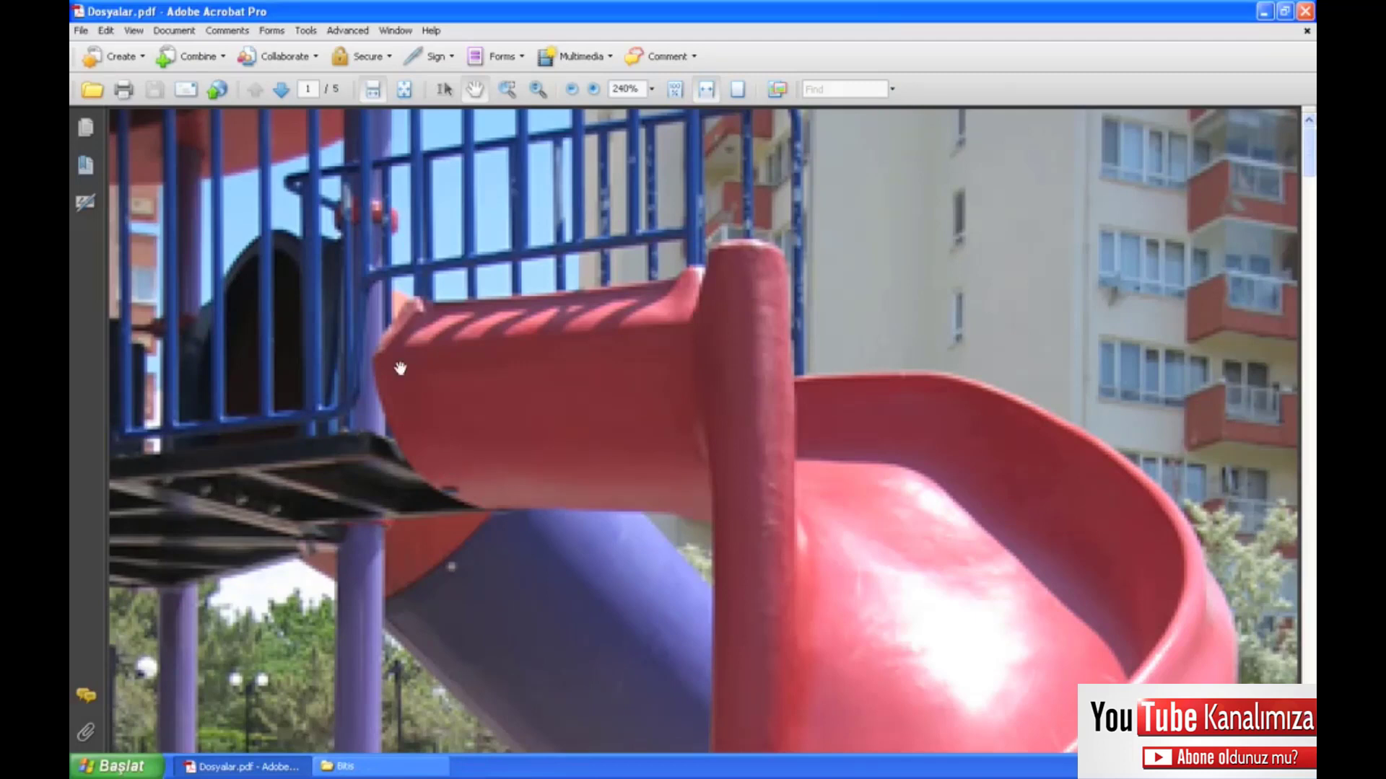
{"action": "left_click", "coordinate": [88, 132]}
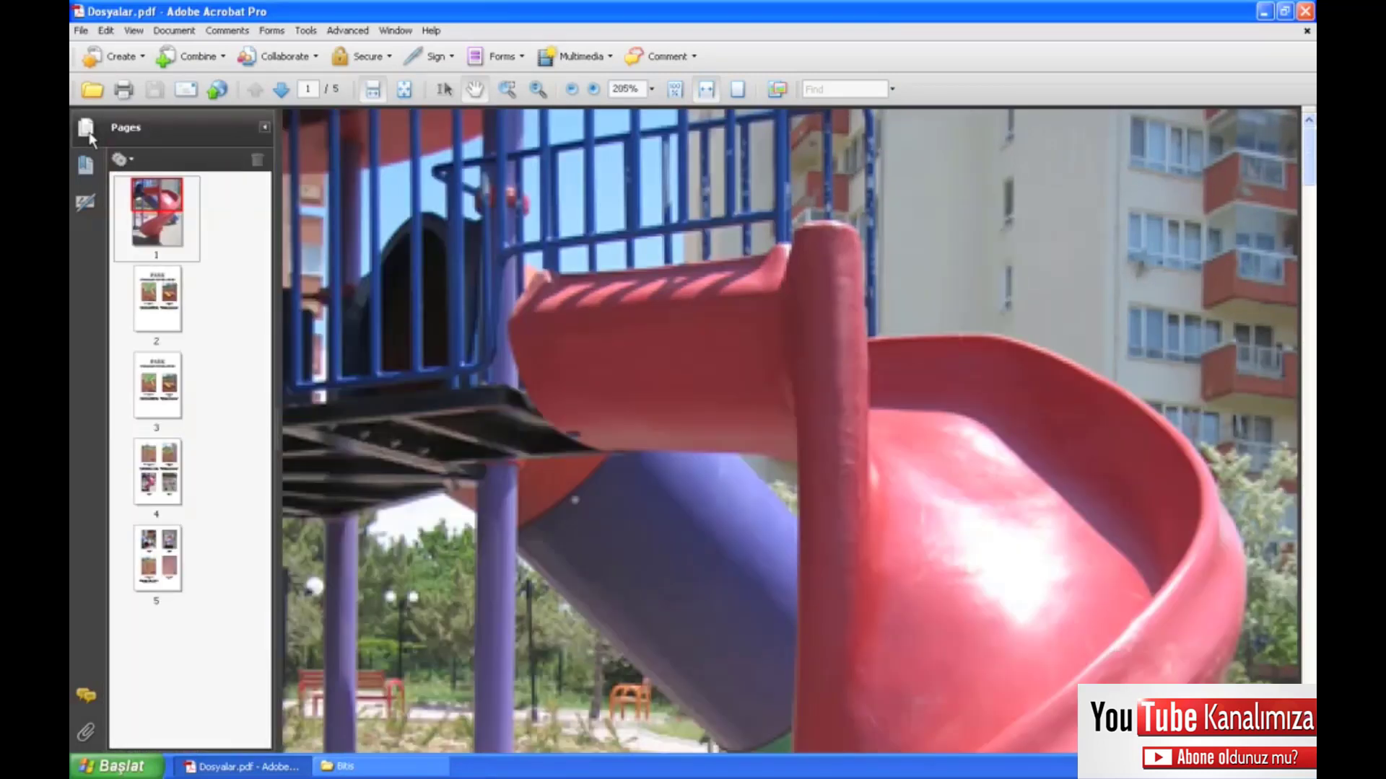
{"action": "left_click", "coordinate": [168, 322]}
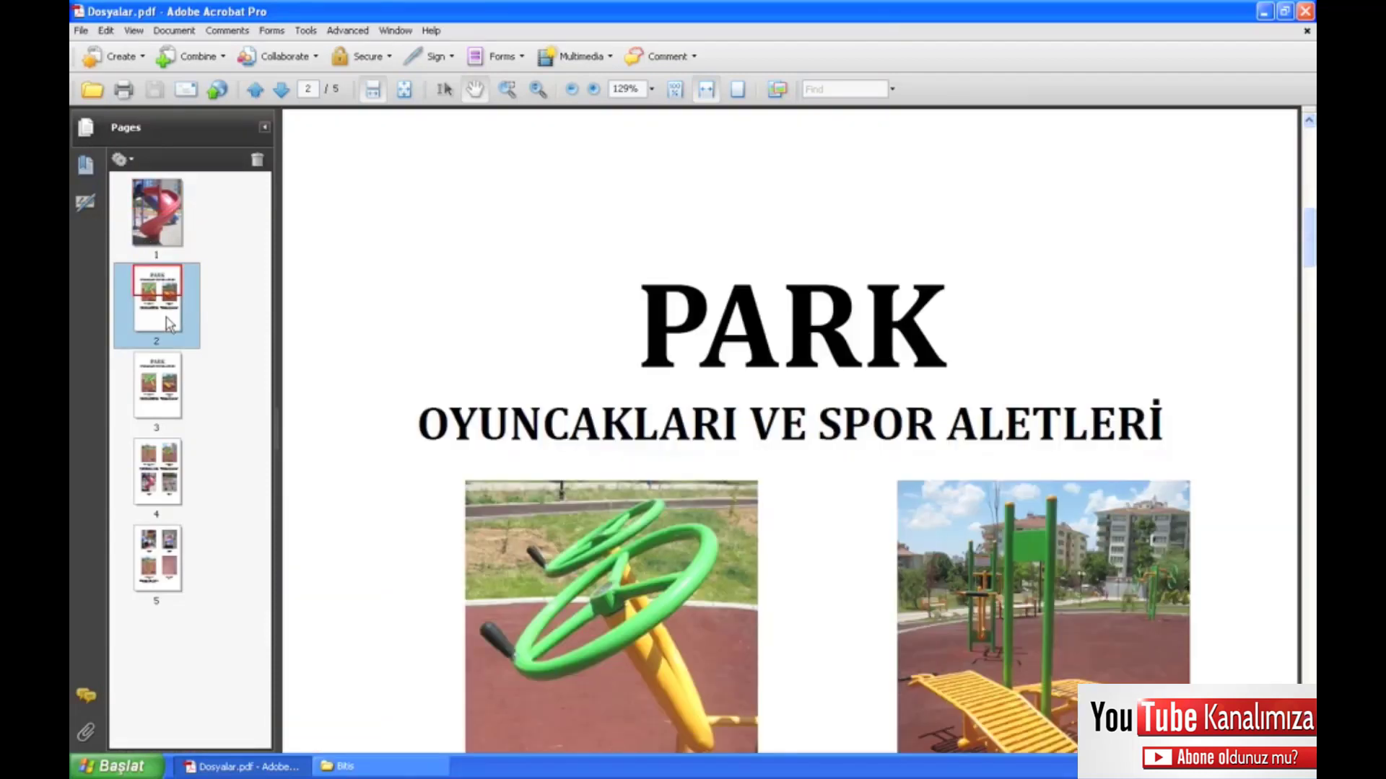
{"action": "left_click", "coordinate": [168, 388]}
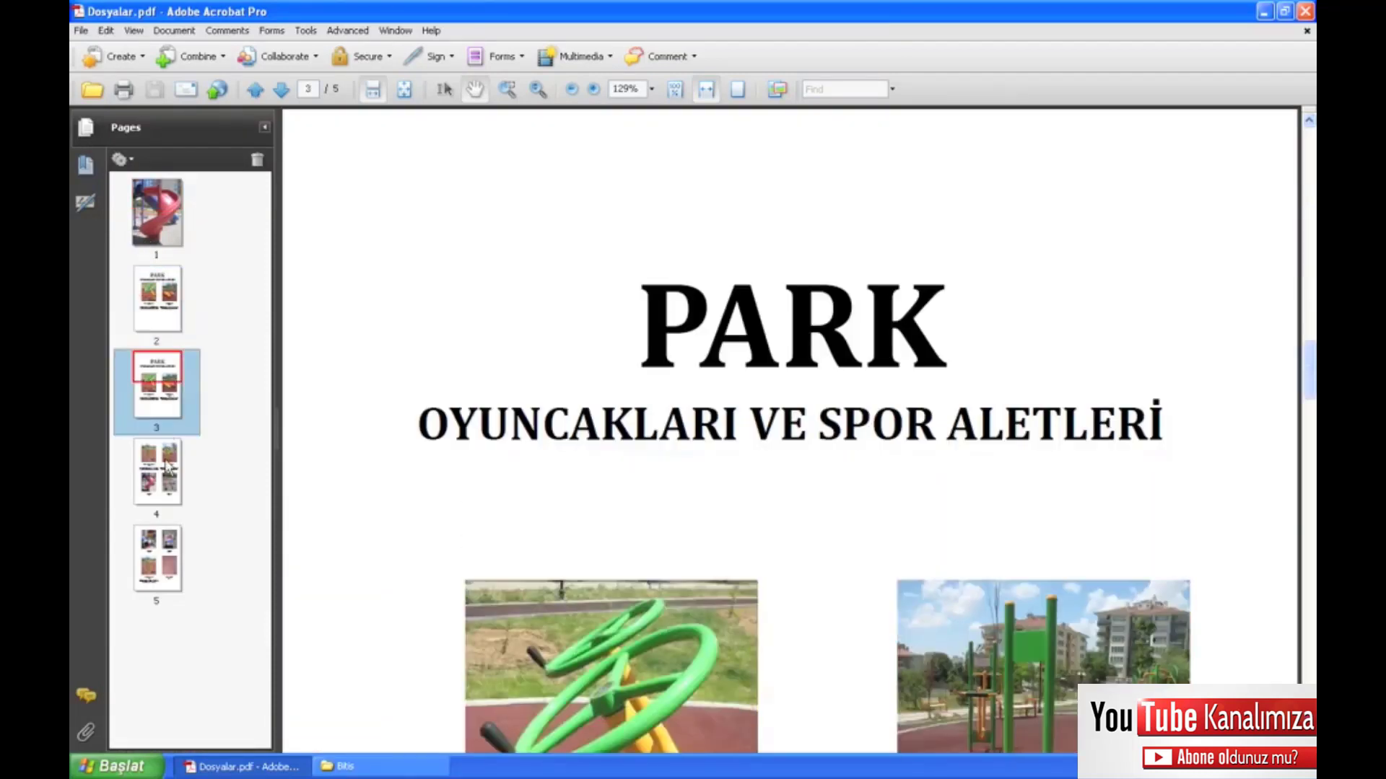
{"action": "left_click", "coordinate": [166, 465]}
{"action": "left_click", "coordinate": [163, 538]}
{"action": "left_click", "coordinate": [162, 484]}
{"action": "left_click", "coordinate": [161, 409]}
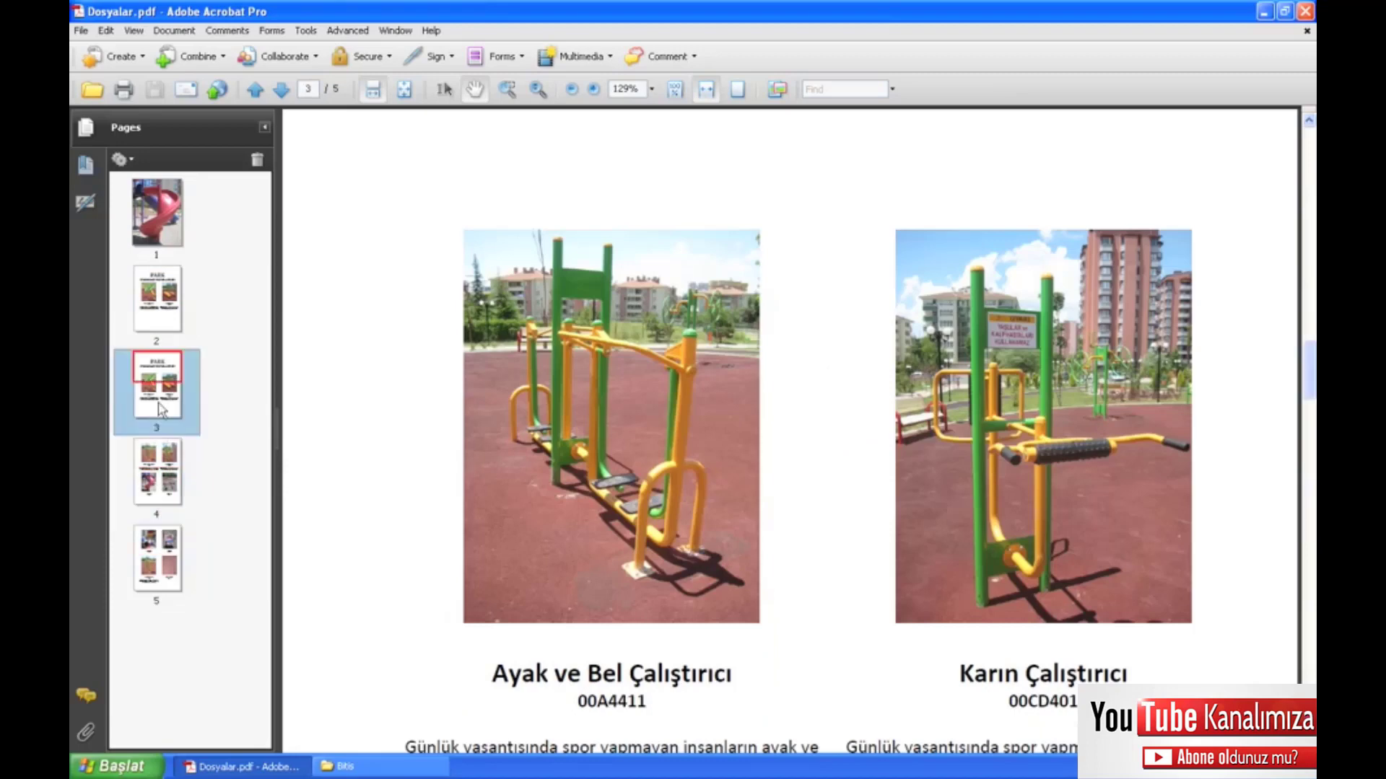
{"action": "left_click", "coordinate": [159, 310]}
{"action": "left_click", "coordinate": [160, 231]}
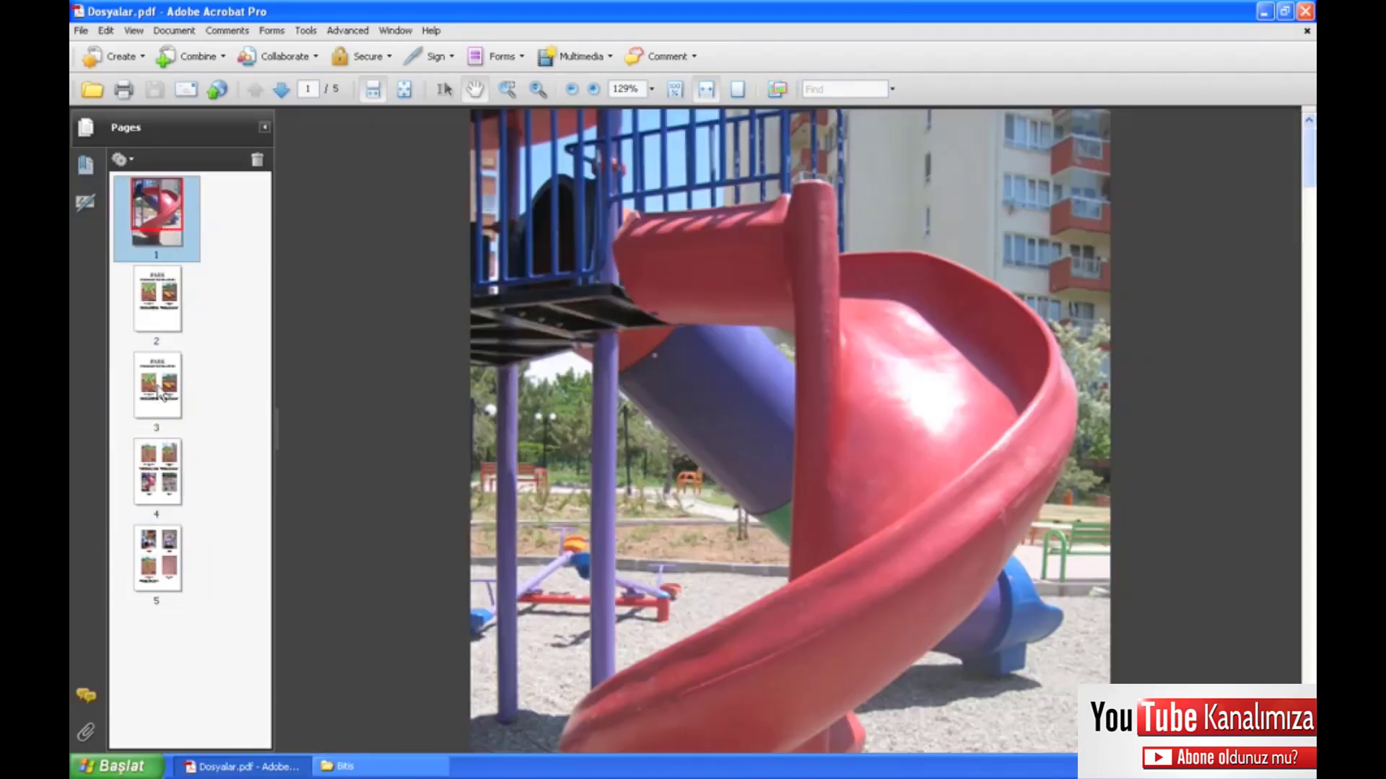
{"action": "left_click", "coordinate": [157, 324]}
{"action": "left_click", "coordinate": [153, 390]}
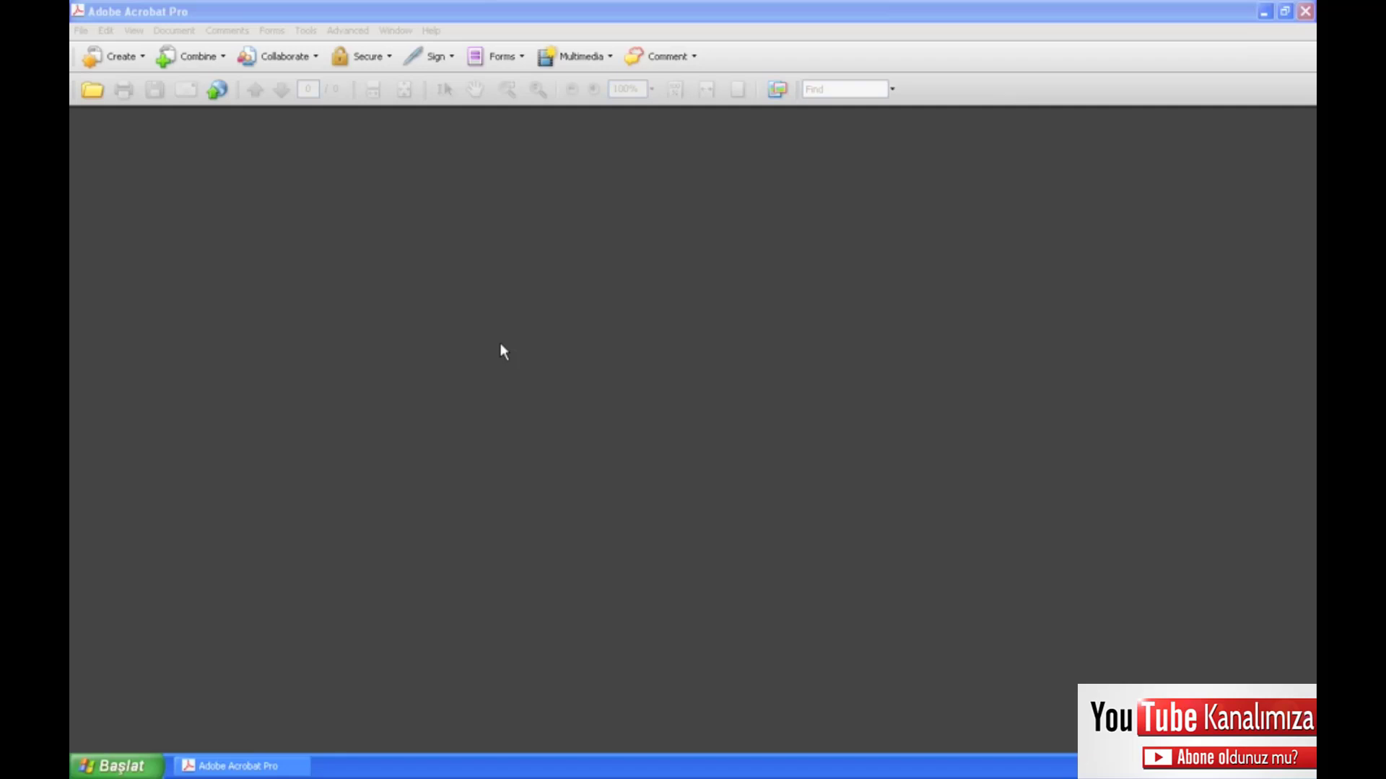
Start a new PDF Portfolio with File > Combine > Assemble PDF Portfolio
{"action": "left_click", "coordinate": [80, 30]}
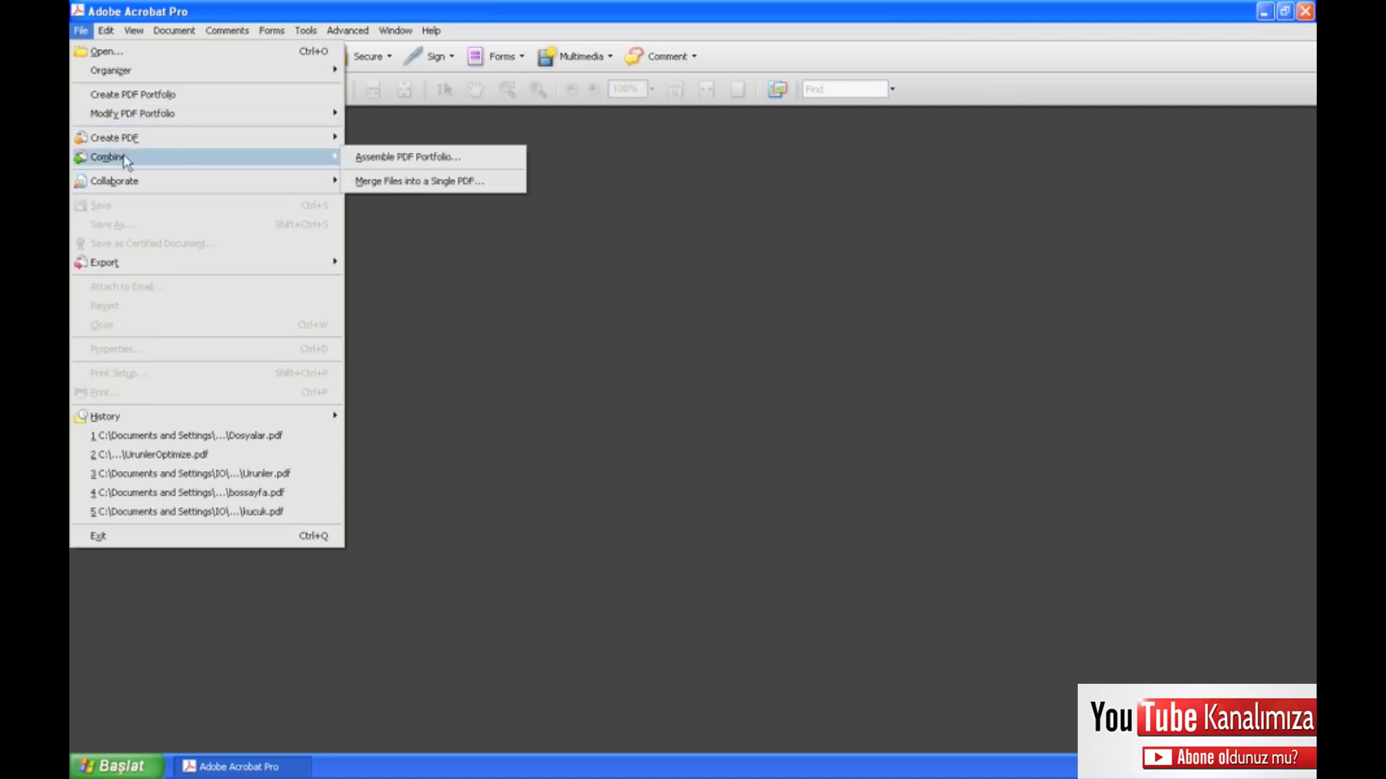
{"action": "mouse_move", "coordinate": [108, 157]}
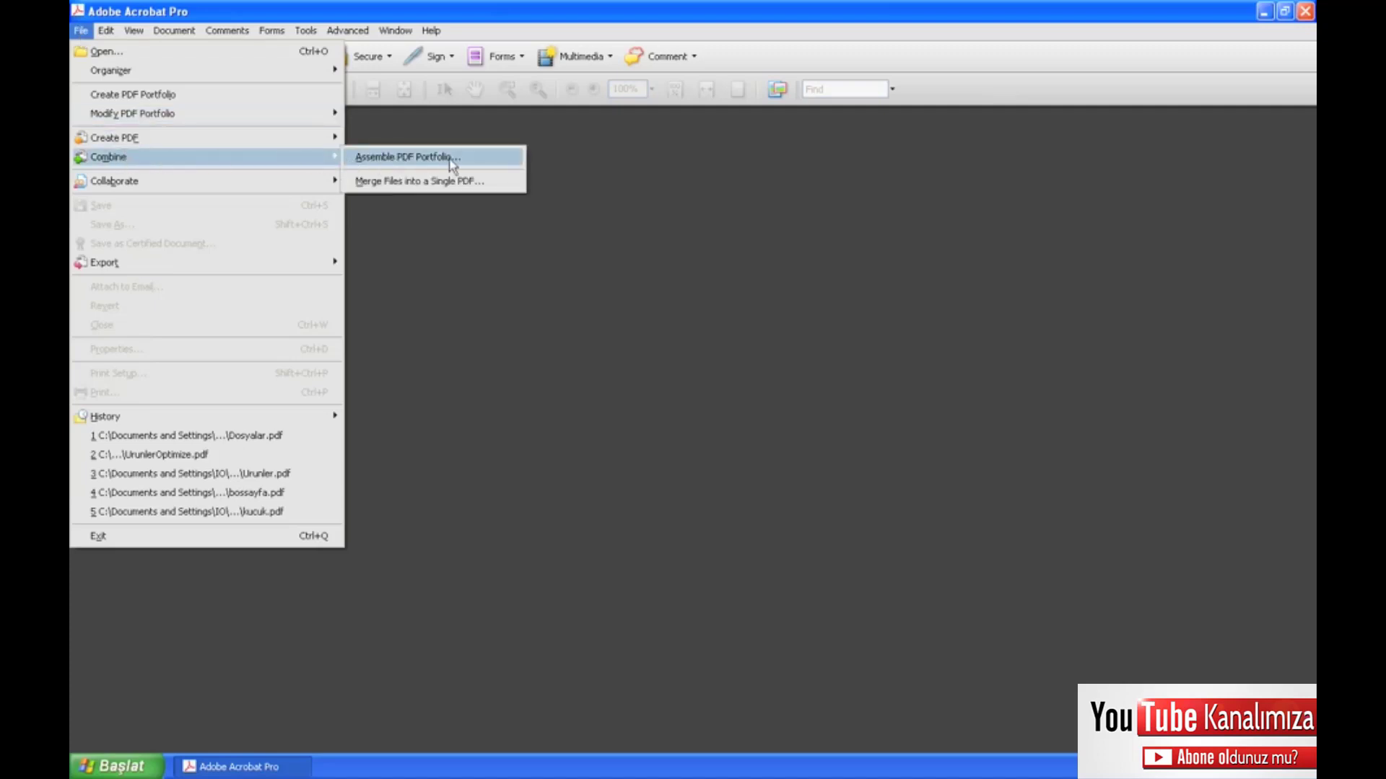
{"action": "left_click", "coordinate": [449, 159]}
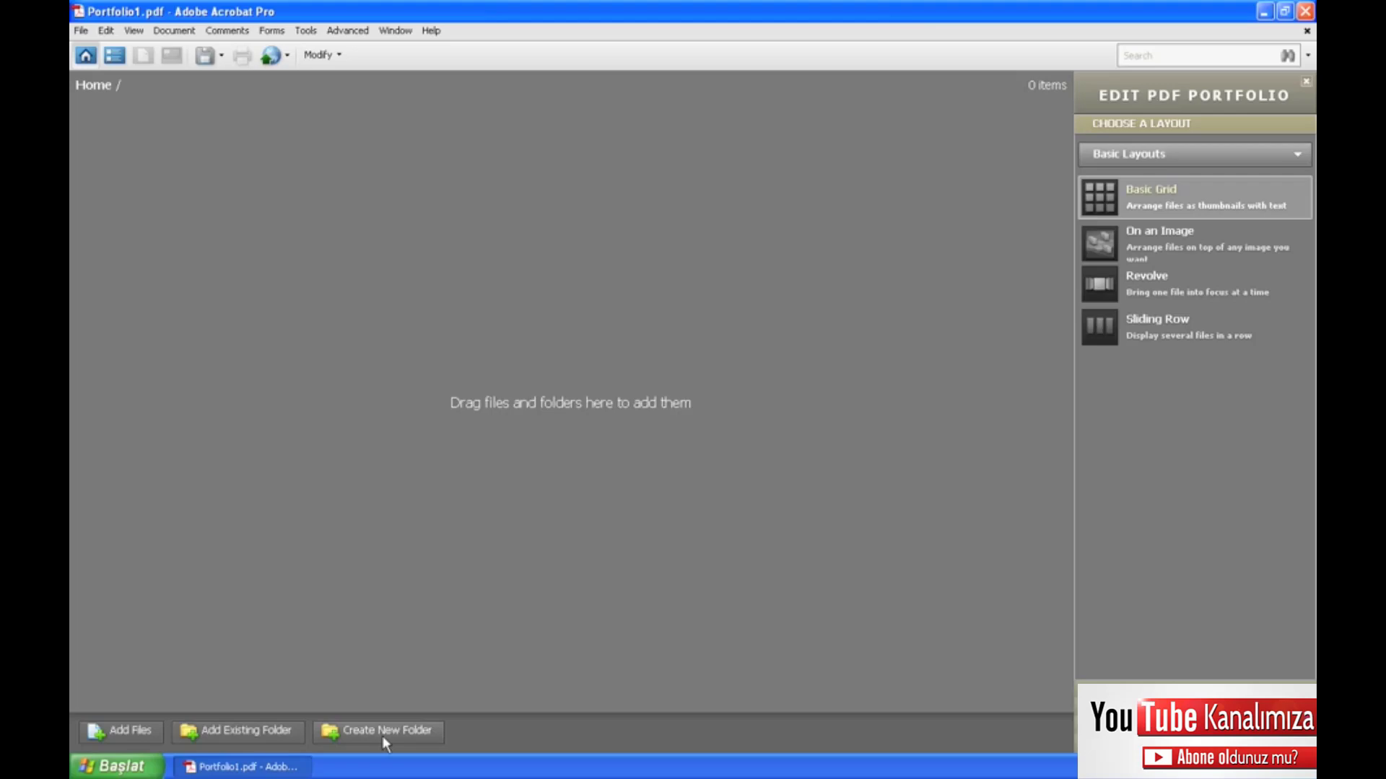
Add Adobe.pdf, Damga.ai, kucuk.JPG and Urunler.doc from Ders05 > Varliklar to the portfolio
{"action": "left_click", "coordinate": [136, 733]}
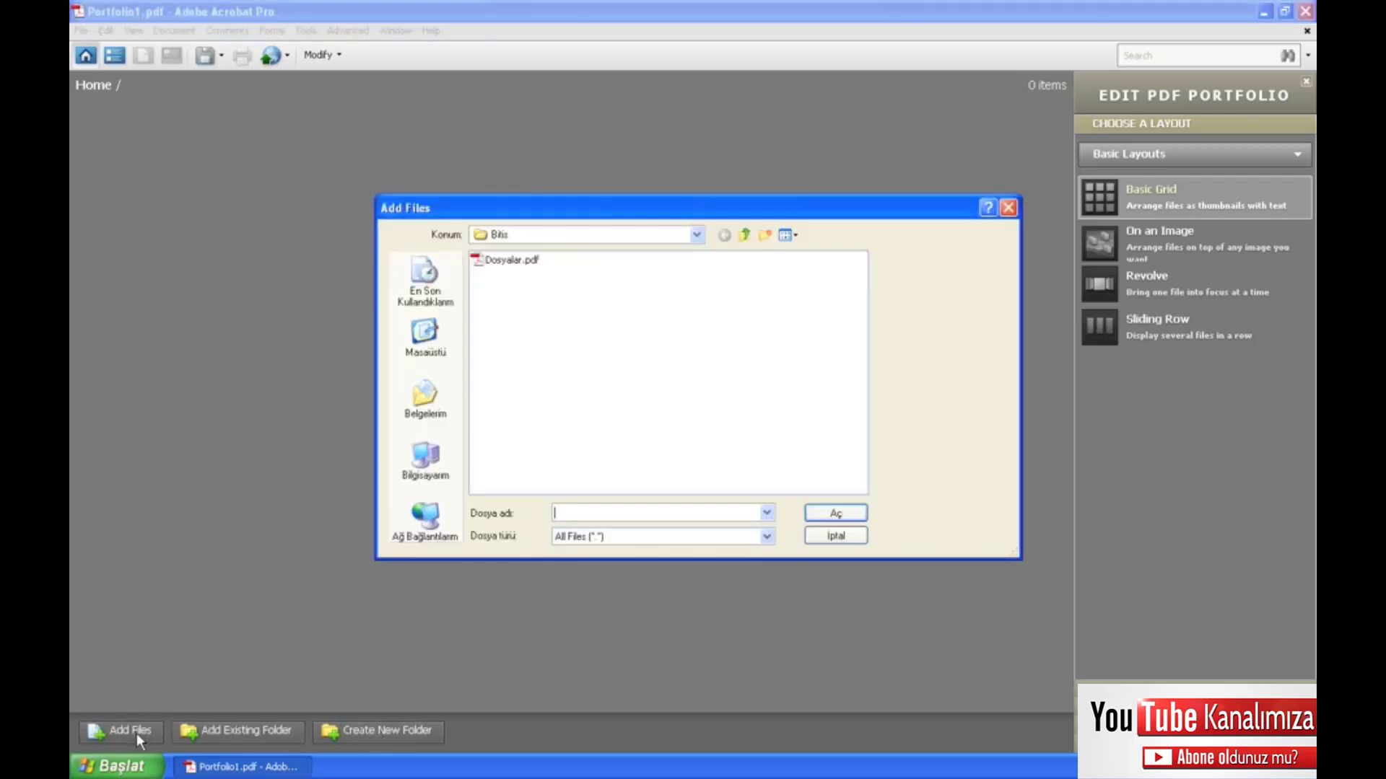
{"action": "left_click", "coordinate": [744, 235]}
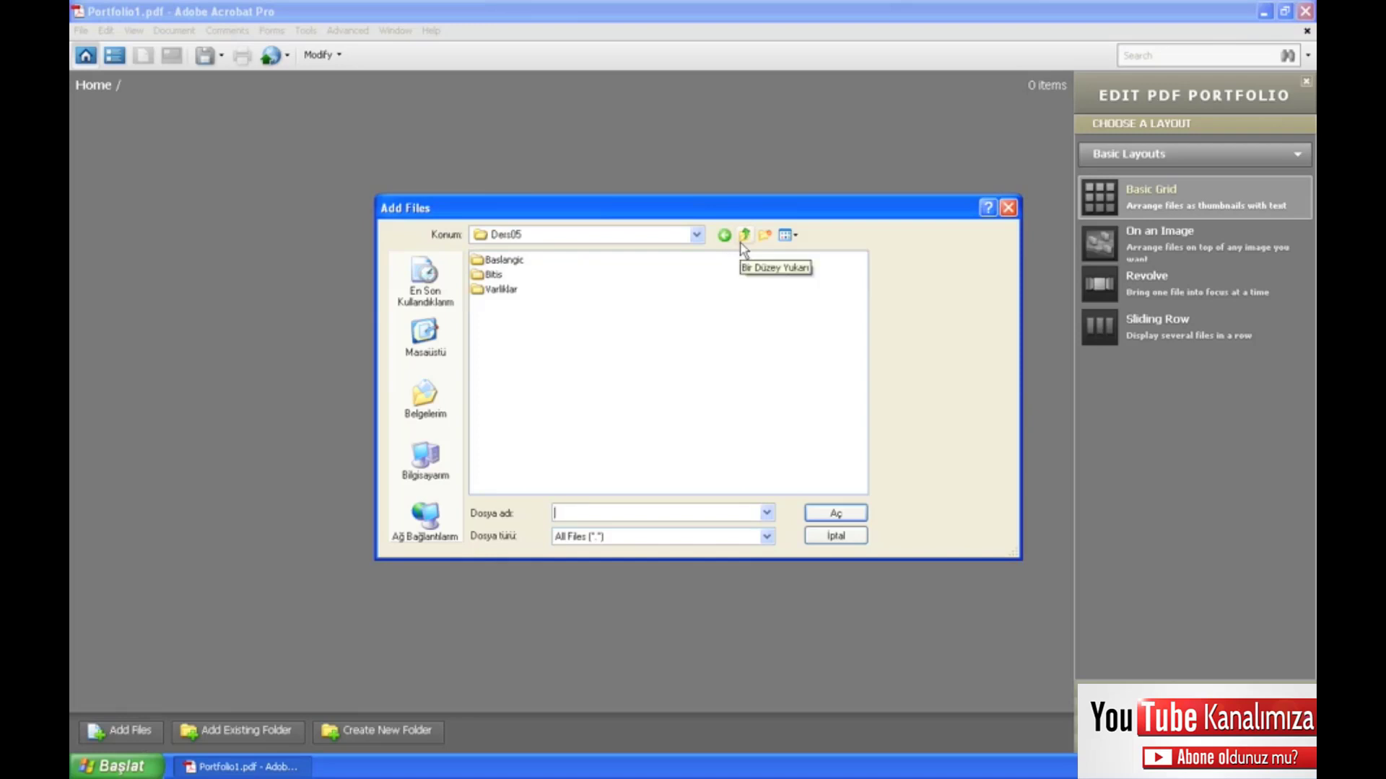
{"action": "double_click", "coordinate": [500, 289]}
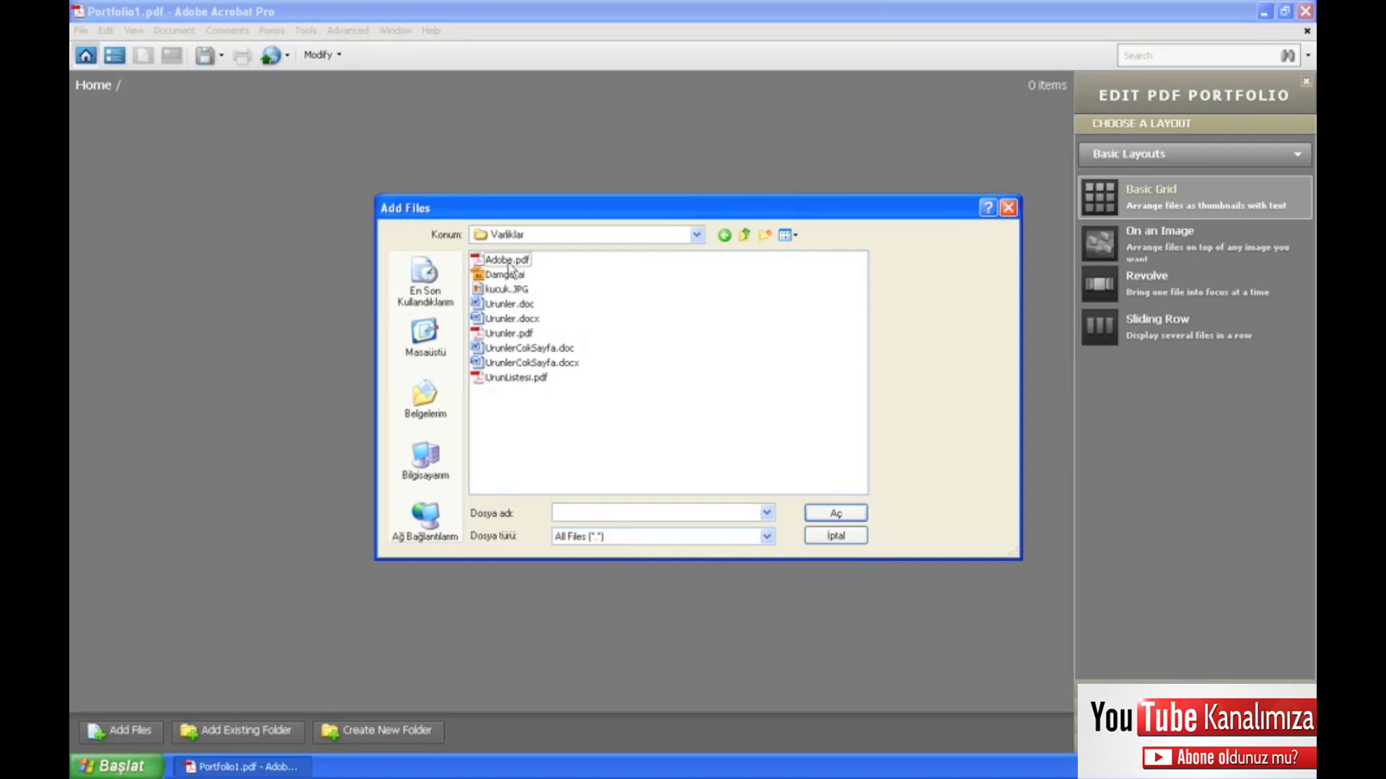
{"action": "left_click_drag", "start_coordinate": [533, 283], "coordinate": [507, 261]}
{"action": "left_click", "coordinate": [507, 290], "text": "ctrl"}
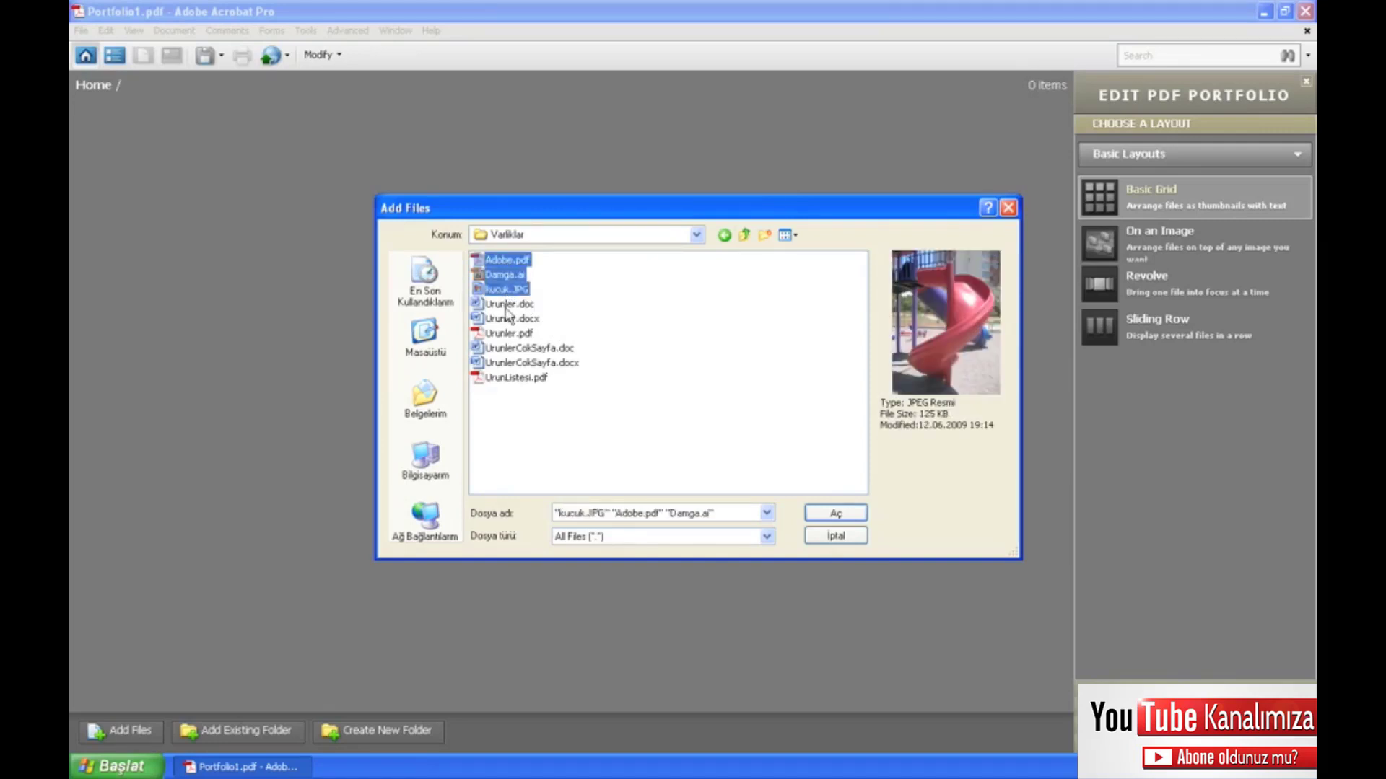
{"action": "left_click", "coordinate": [509, 304], "text": "ctrl"}
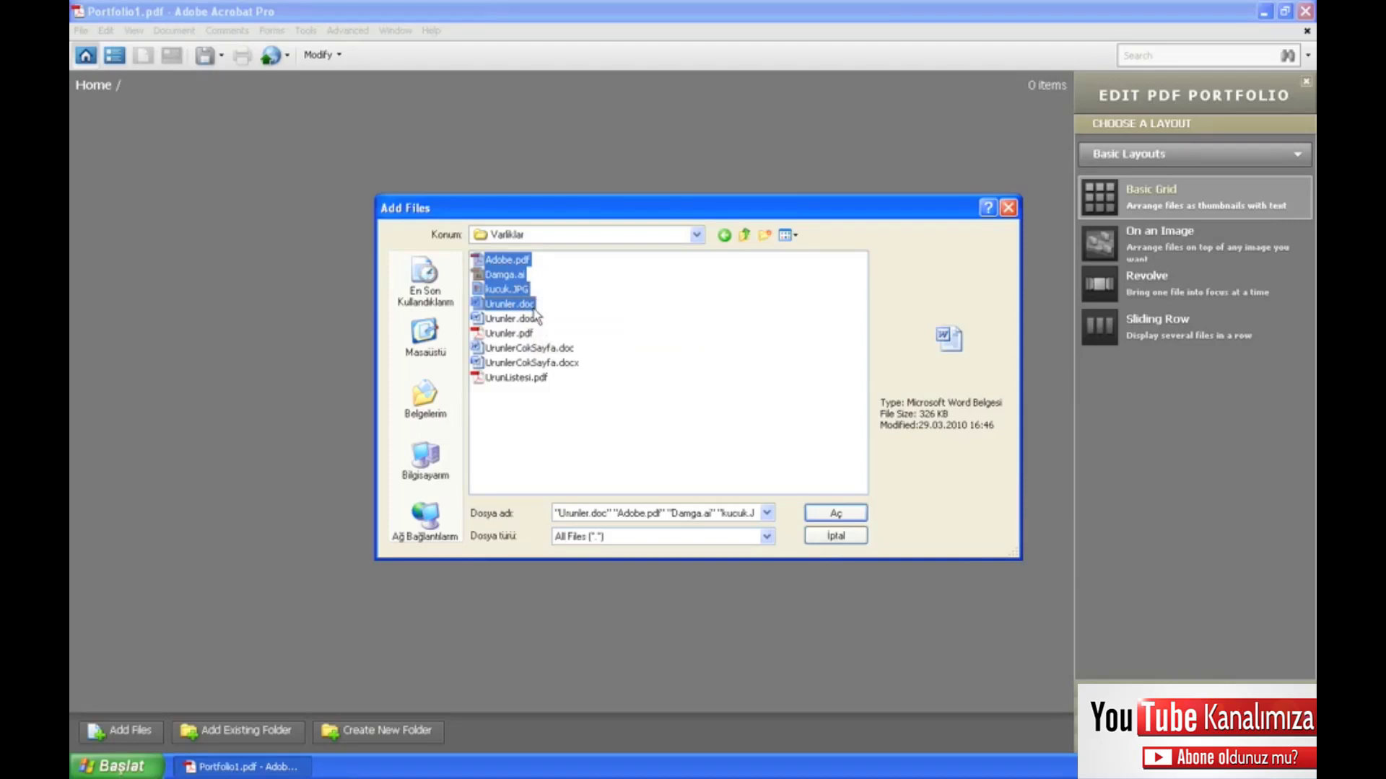
{"action": "left_click", "coordinate": [831, 515]}
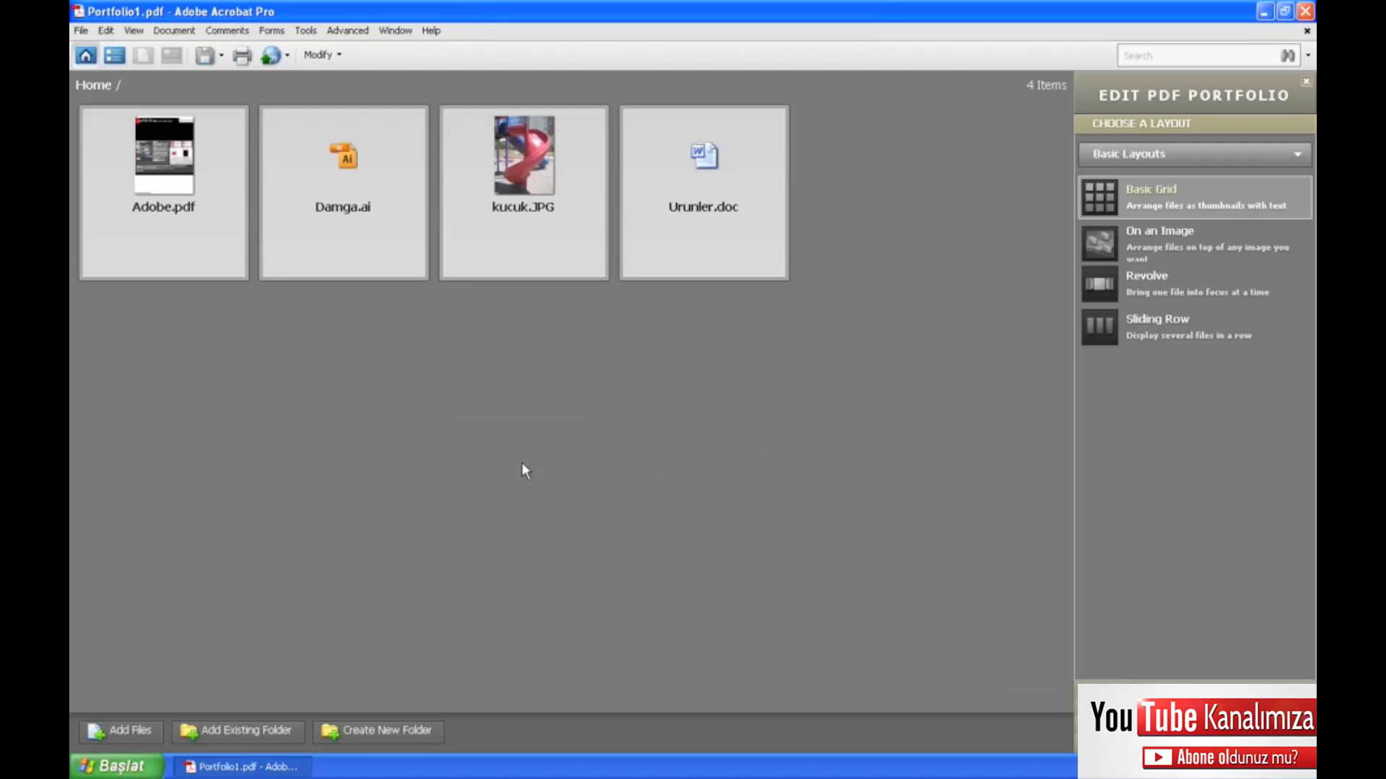
Add UrunlerCokSayfa.doc and UrunListesi.pdf to the portfolio as well
{"action": "left_click", "coordinate": [122, 734]}
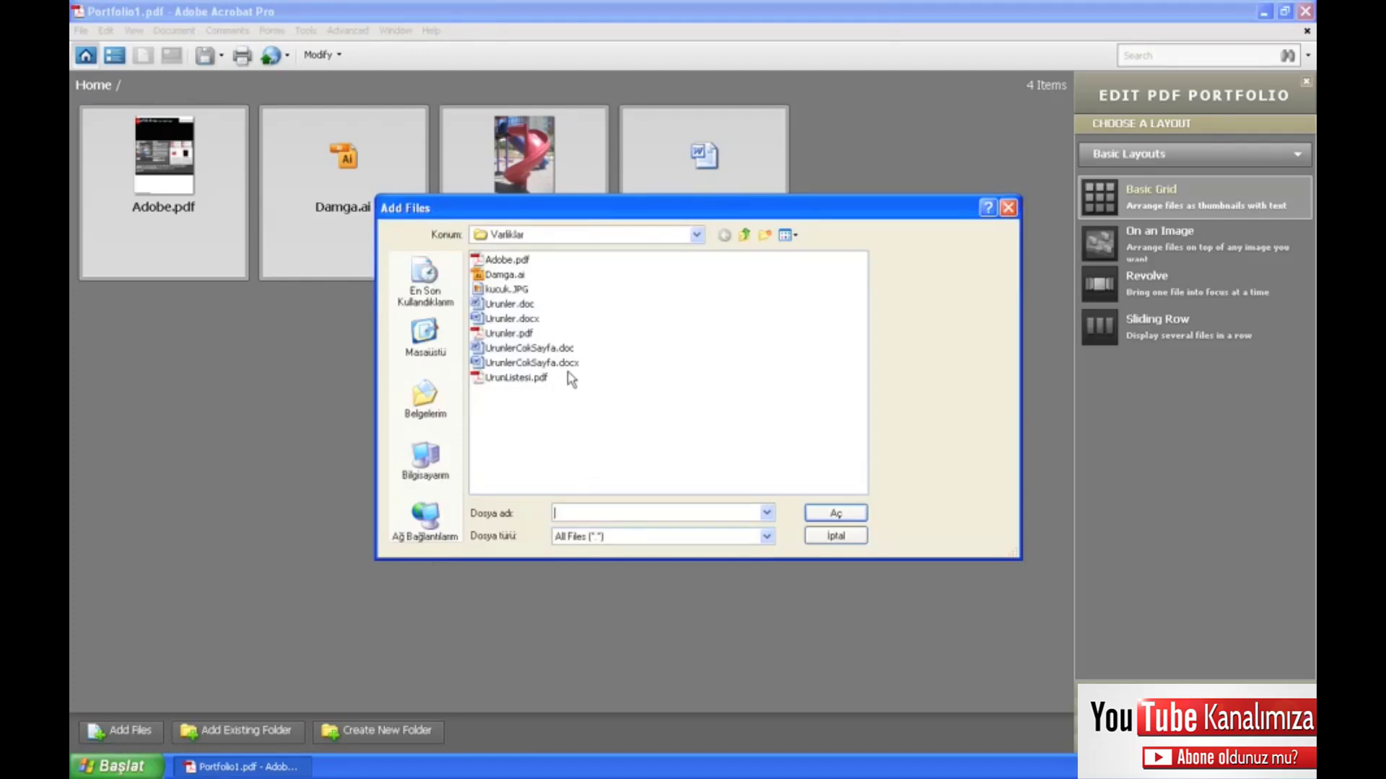
{"action": "left_click", "coordinate": [551, 349]}
{"action": "left_click", "coordinate": [538, 378], "text": "shift"}
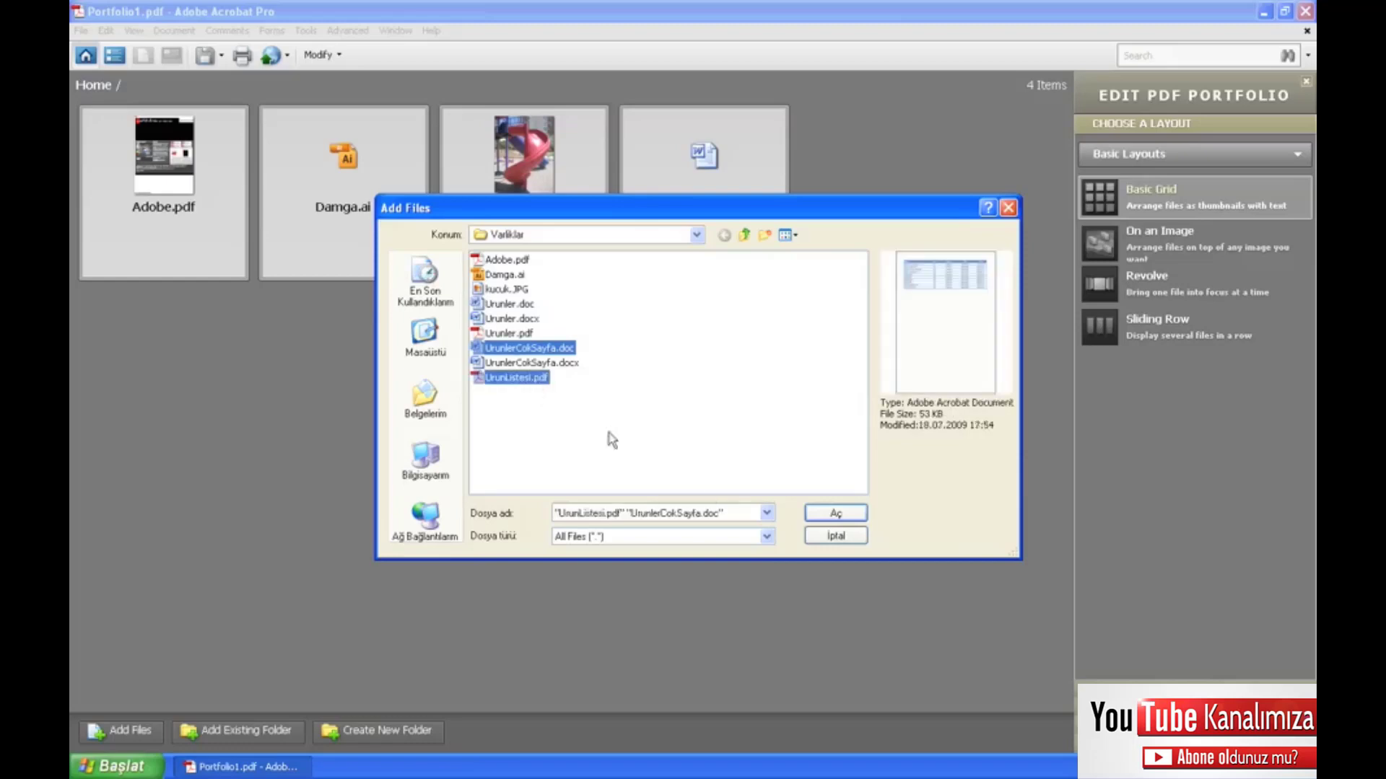
{"action": "left_click", "coordinate": [835, 513]}
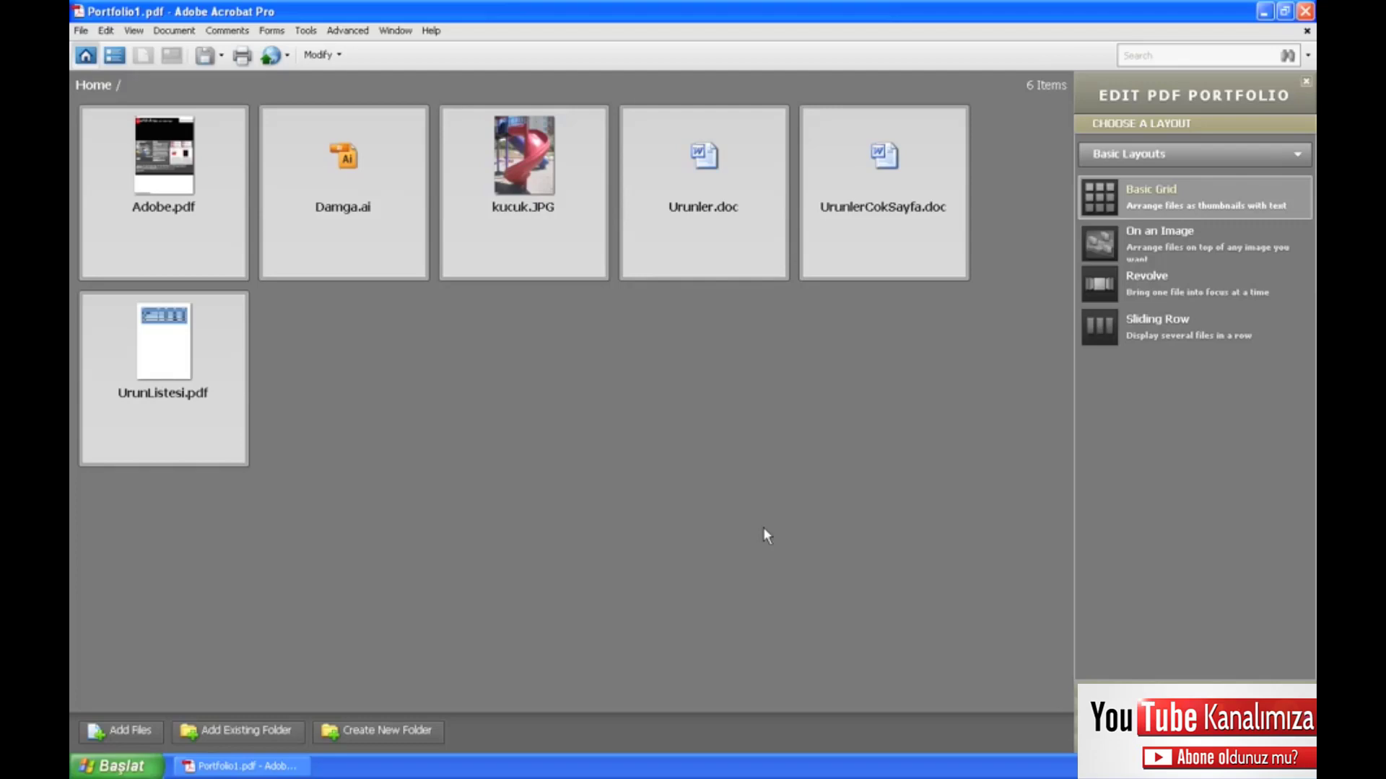
Create an 'Ürün Bilgisi' folder and move Urunler.doc and UrunlerCokSayfa.doc into it
{"action": "left_click", "coordinate": [374, 730]}
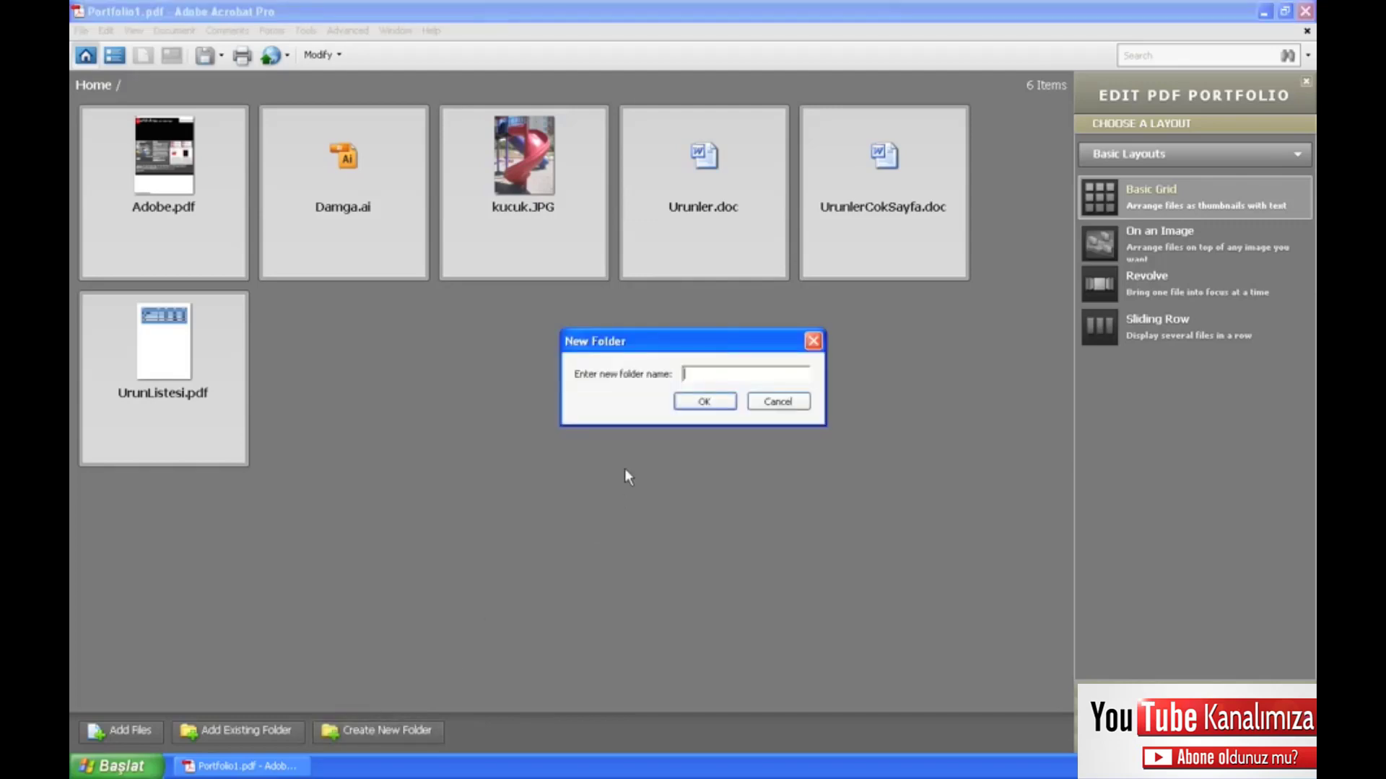
{"action": "type", "text": "Ür"}
{"action": "type", "text": "ün Bilgi"}
{"action": "type", "text": "si"}
{"action": "key", "text": "Return"}
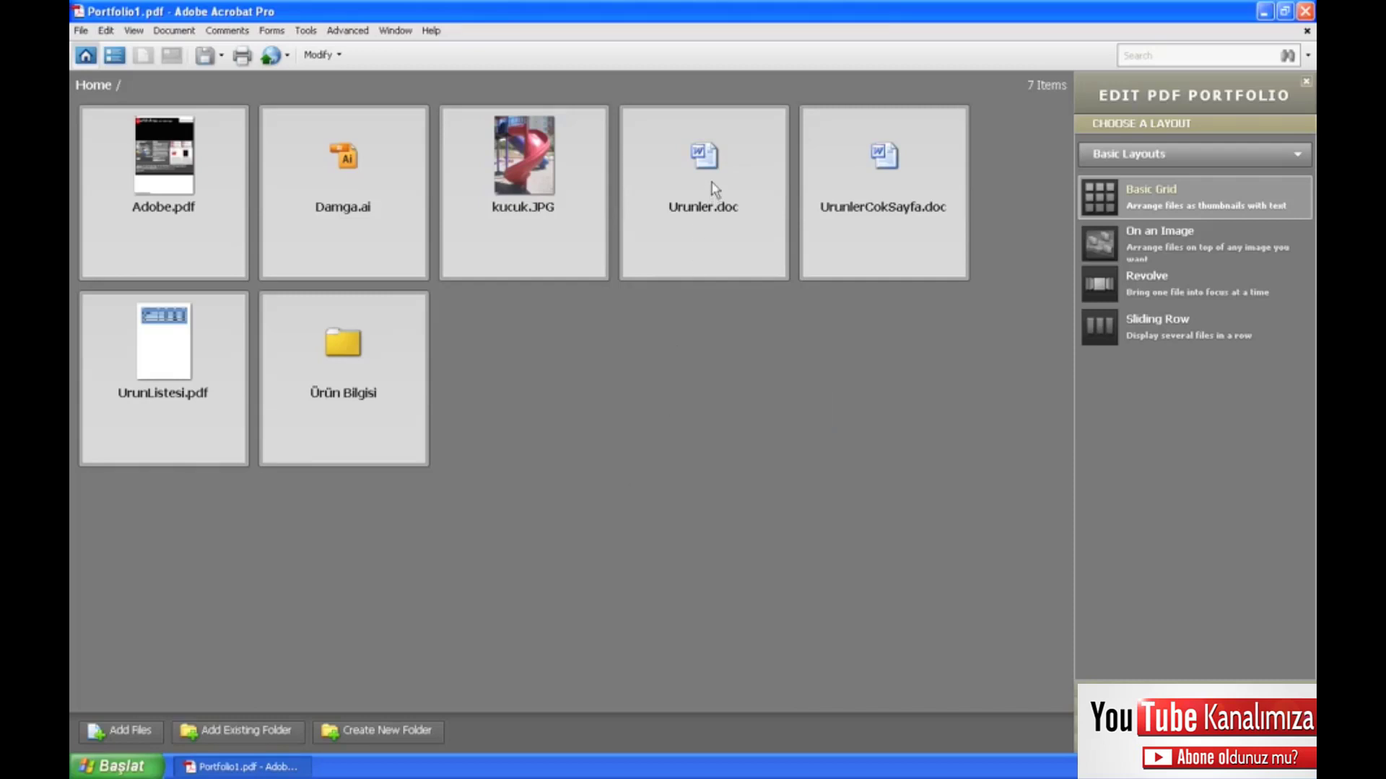
{"action": "mouse_move", "coordinate": [708, 185]}
{"action": "left_mouse_down"}
{"action": "mouse_move", "coordinate": [428, 373]}
{"action": "mouse_move", "coordinate": [396, 371]}
{"action": "left_mouse_up"}
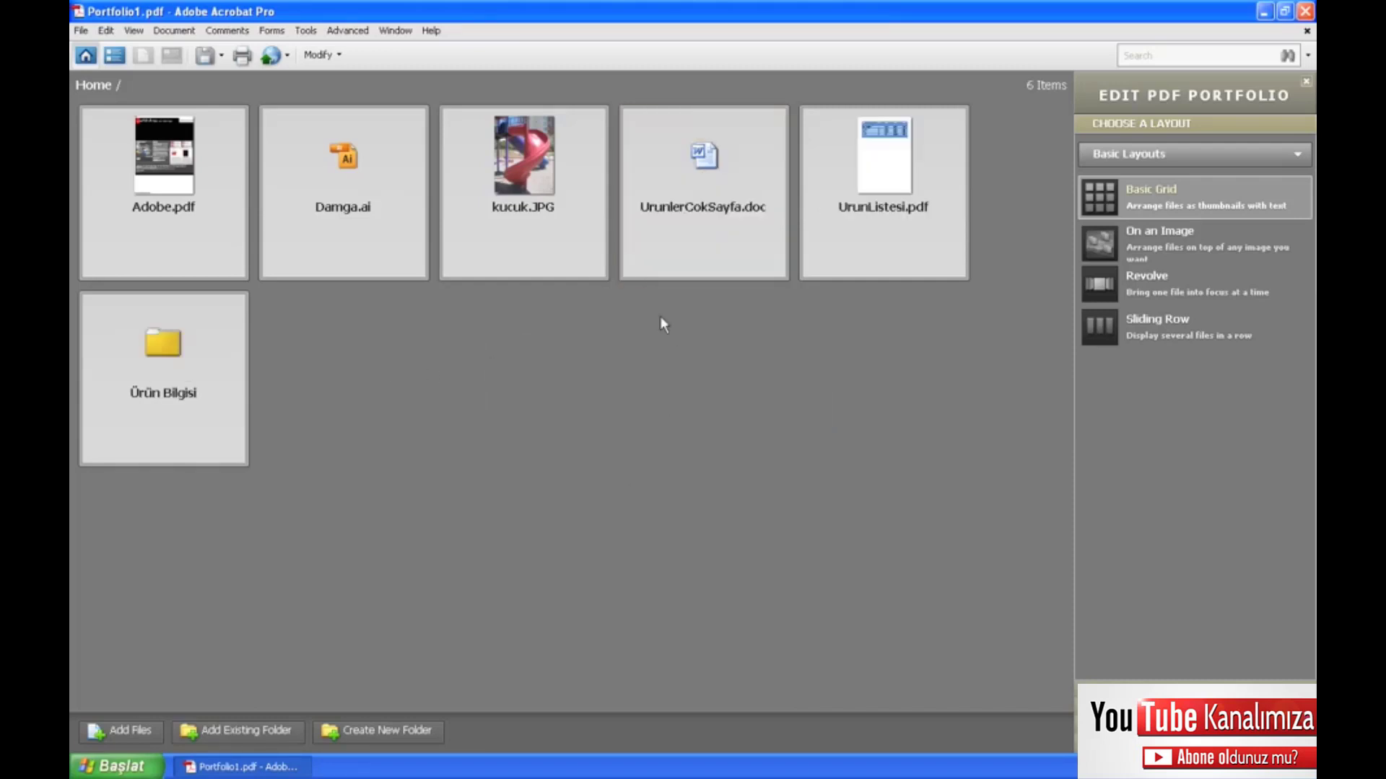
{"action": "left_click_drag", "start_coordinate": [709, 184], "coordinate": [217, 368]}
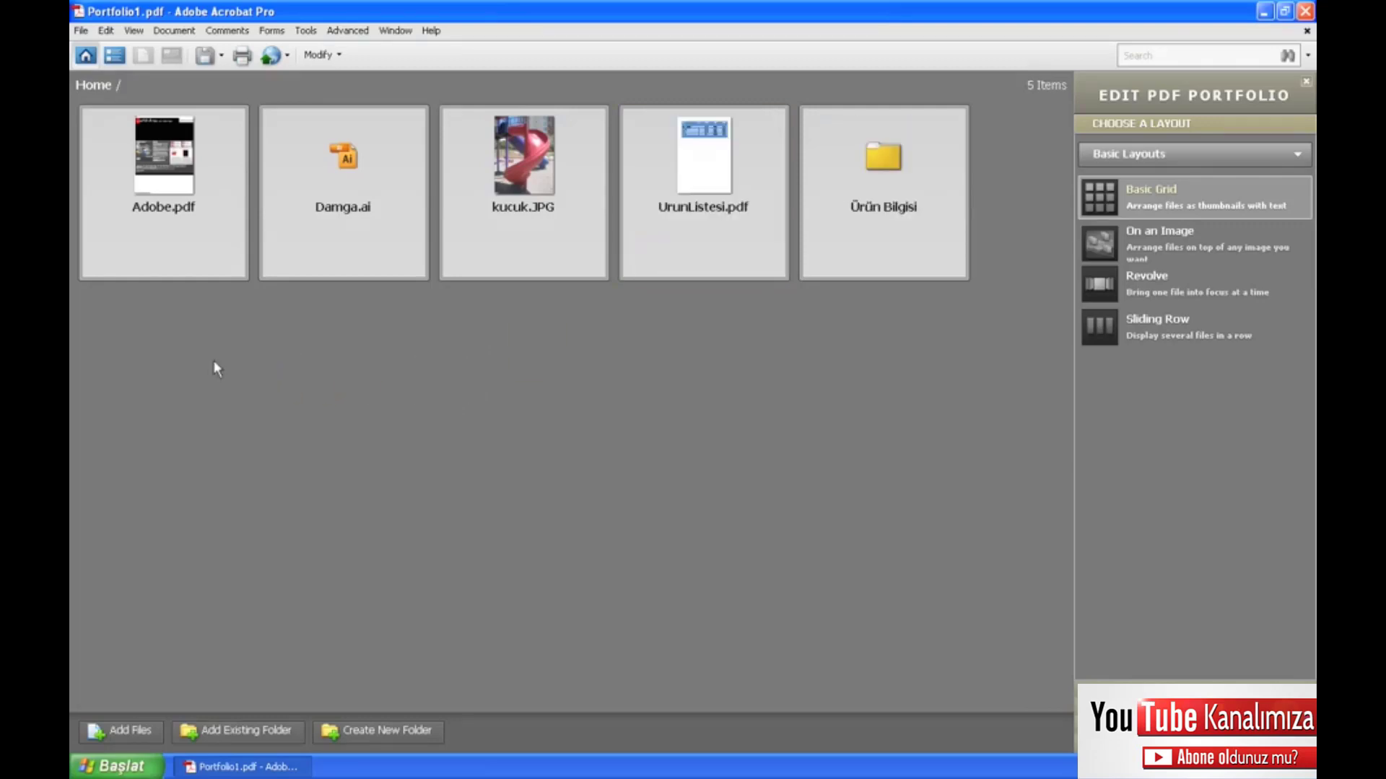
{"action": "left_click", "coordinate": [951, 173]}
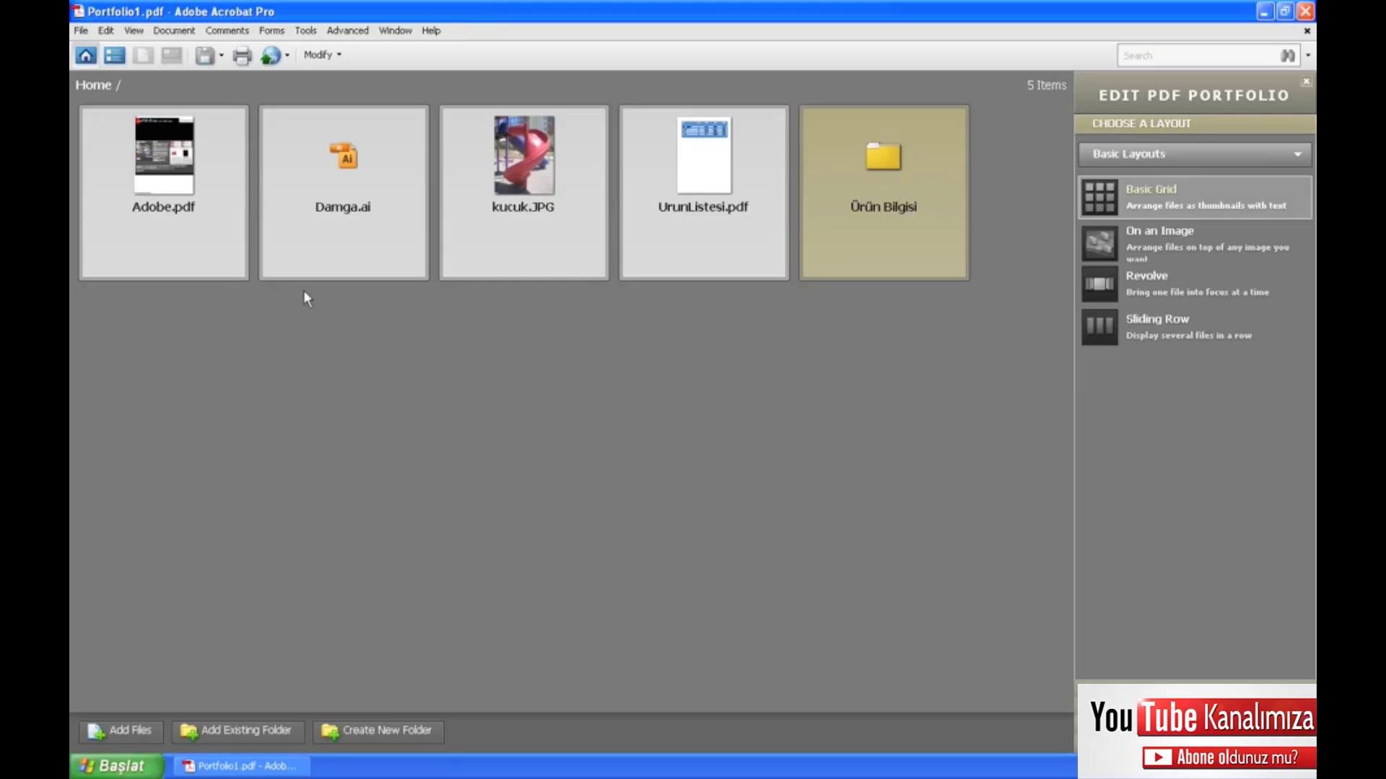
Describe Adobe.pdf as 'Adobe Web Sitesi Giriş Sayfası' and Damga.ai as 'Damga Adobe Illustrator CS4 Kaynak Dosyası'
{"action": "left_click", "coordinate": [210, 253]}
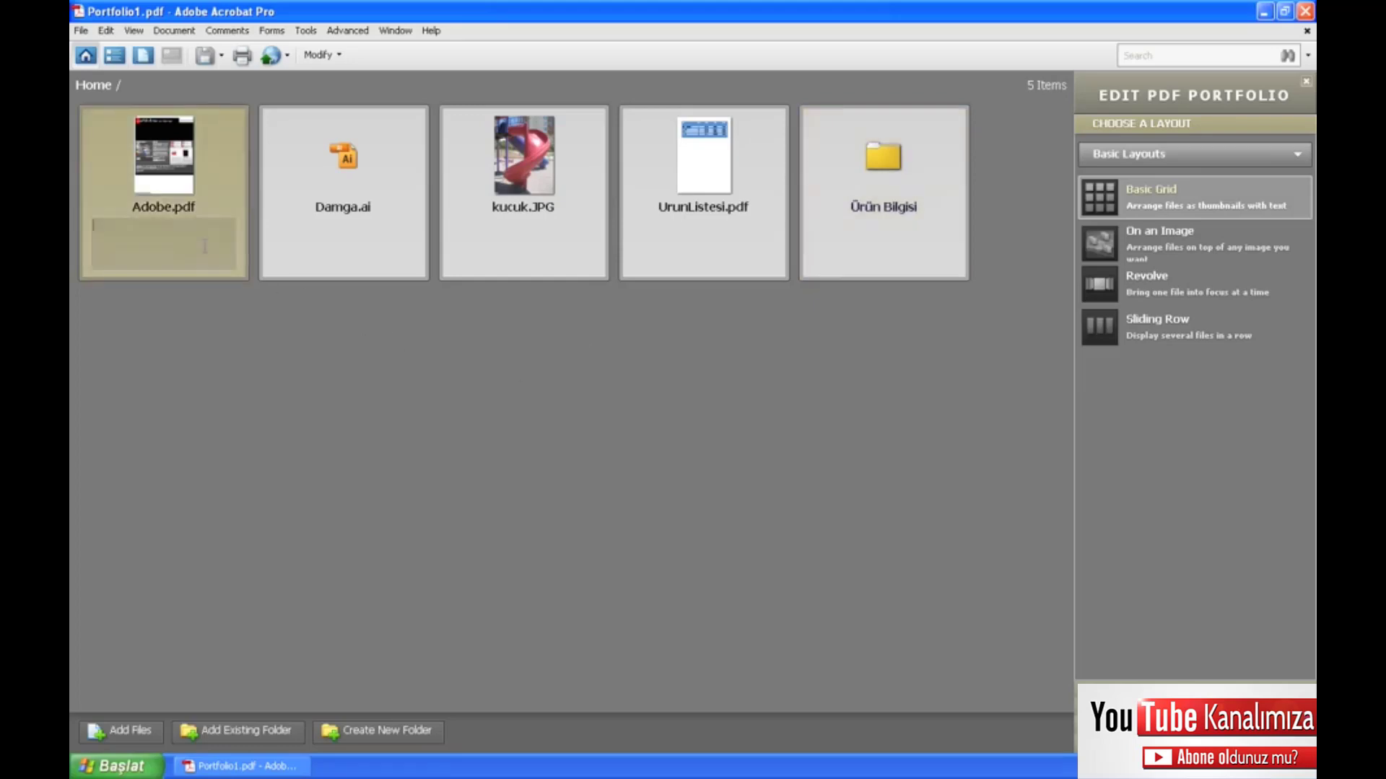
{"action": "left_click", "coordinate": [207, 249]}
{"action": "type", "text": "A"}
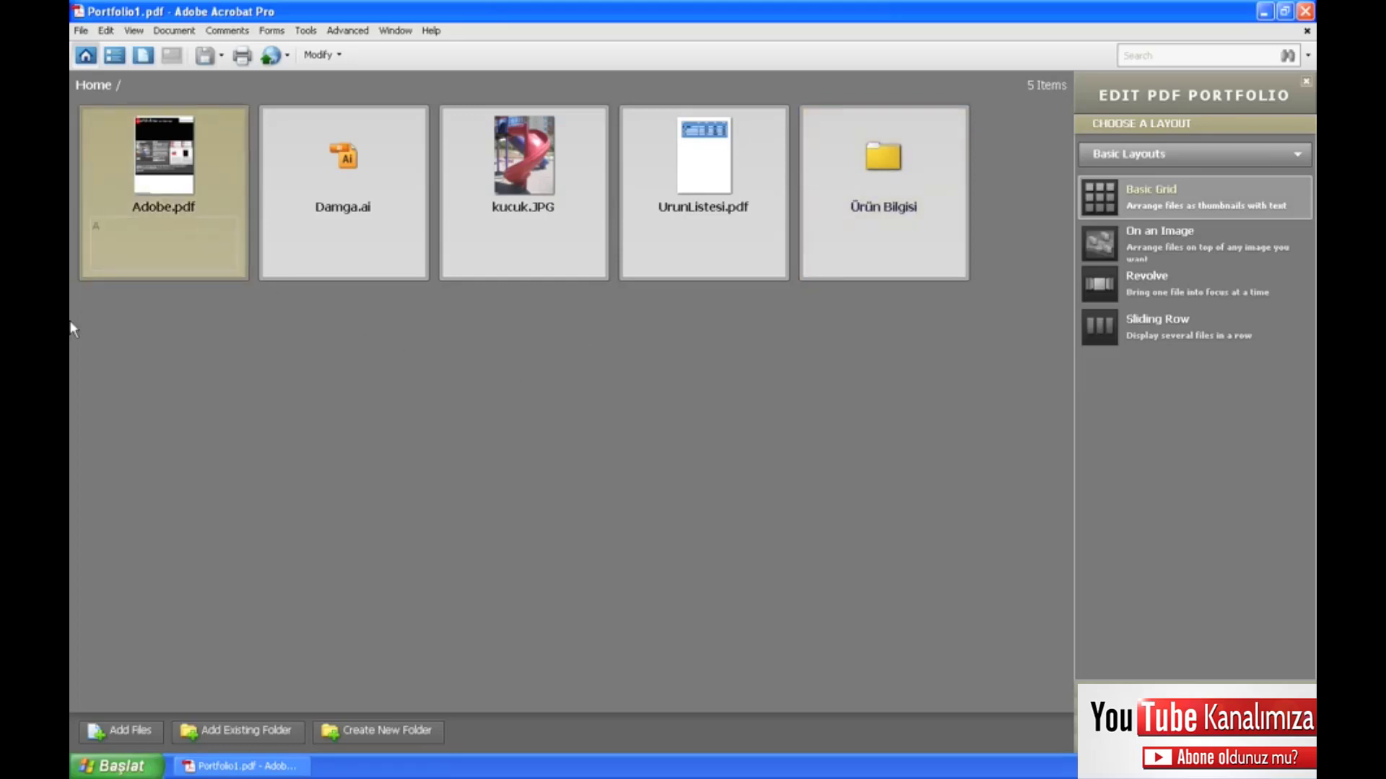
{"action": "type", "text": "dobe Wer"}
{"action": "type", "text": " Sitesi Gi"}
{"action": "type", "text": "riş"}
{"action": "key", "text": "BackSpace"}
{"action": "type", "text": "riş Sayfas"}
{"action": "type", "text": "ı"}
{"action": "left_click", "coordinate": [292, 243]}
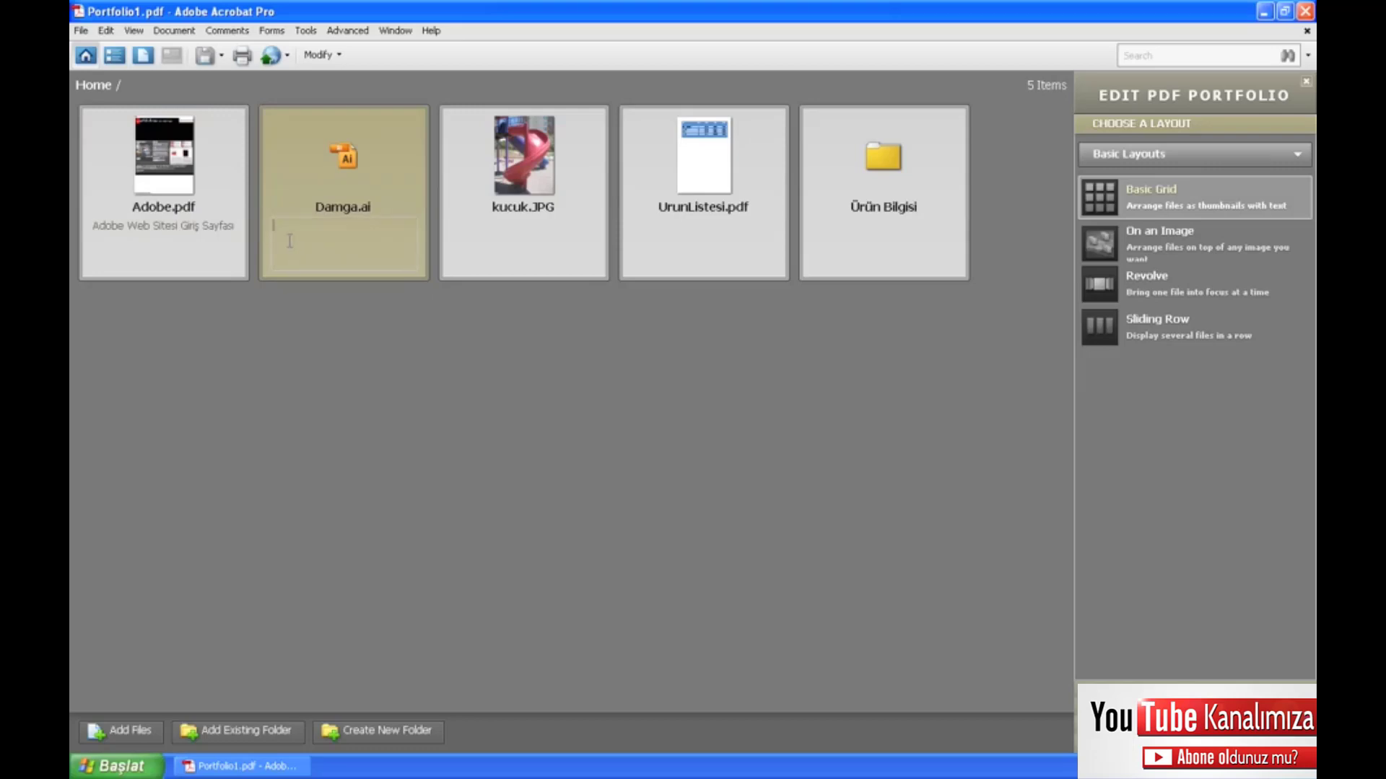
{"action": "type", "text": "Dam"}
{"action": "type", "text": "ga "}
{"action": "type", "text": "Adobe Illus"}
{"action": "type", "text": "trat"}
{"action": "type", "text": "or CS4 Ka"}
{"action": "type", "text": "ynak Dosyası"}
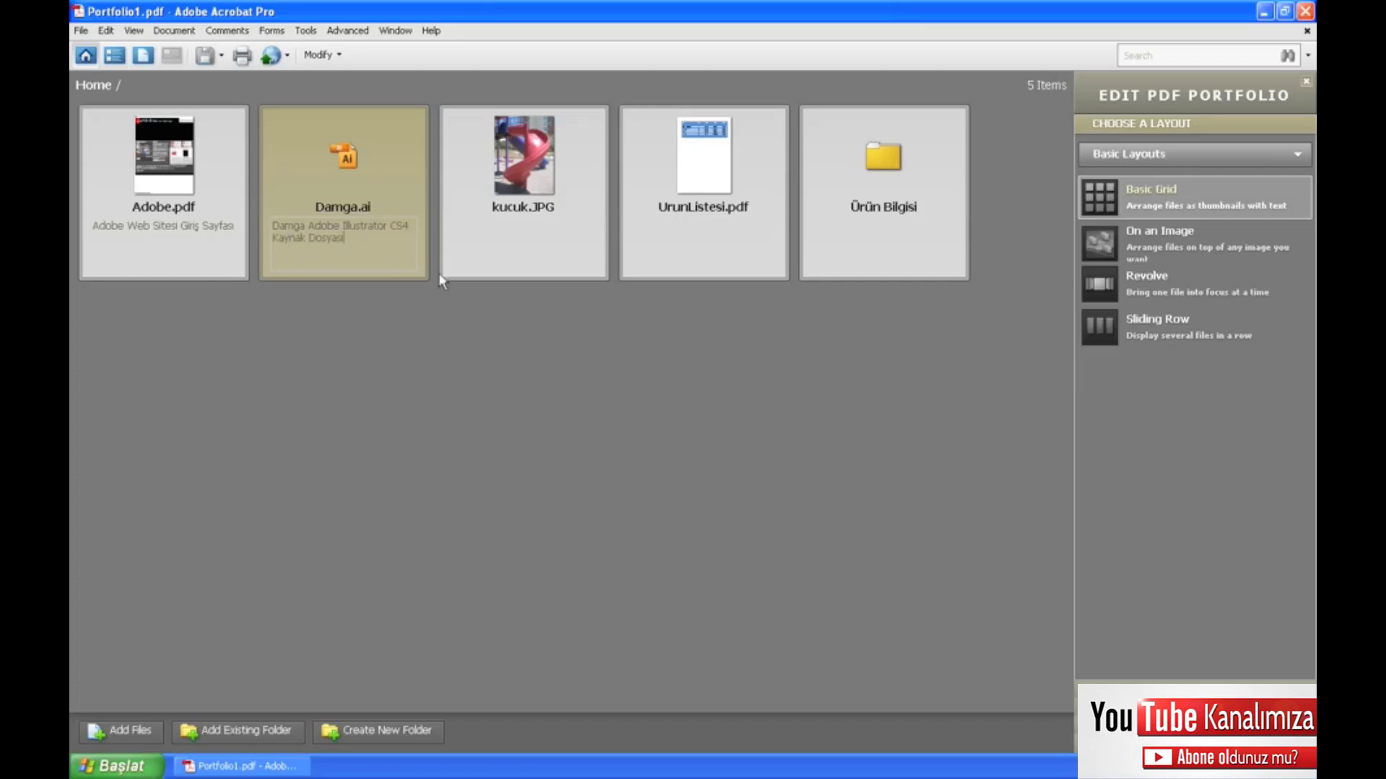
Give kucuk.JPG the description 'Kapak Resmi'
{"action": "left_click", "coordinate": [481, 230]}
{"action": "left_click", "coordinate": [496, 241]}
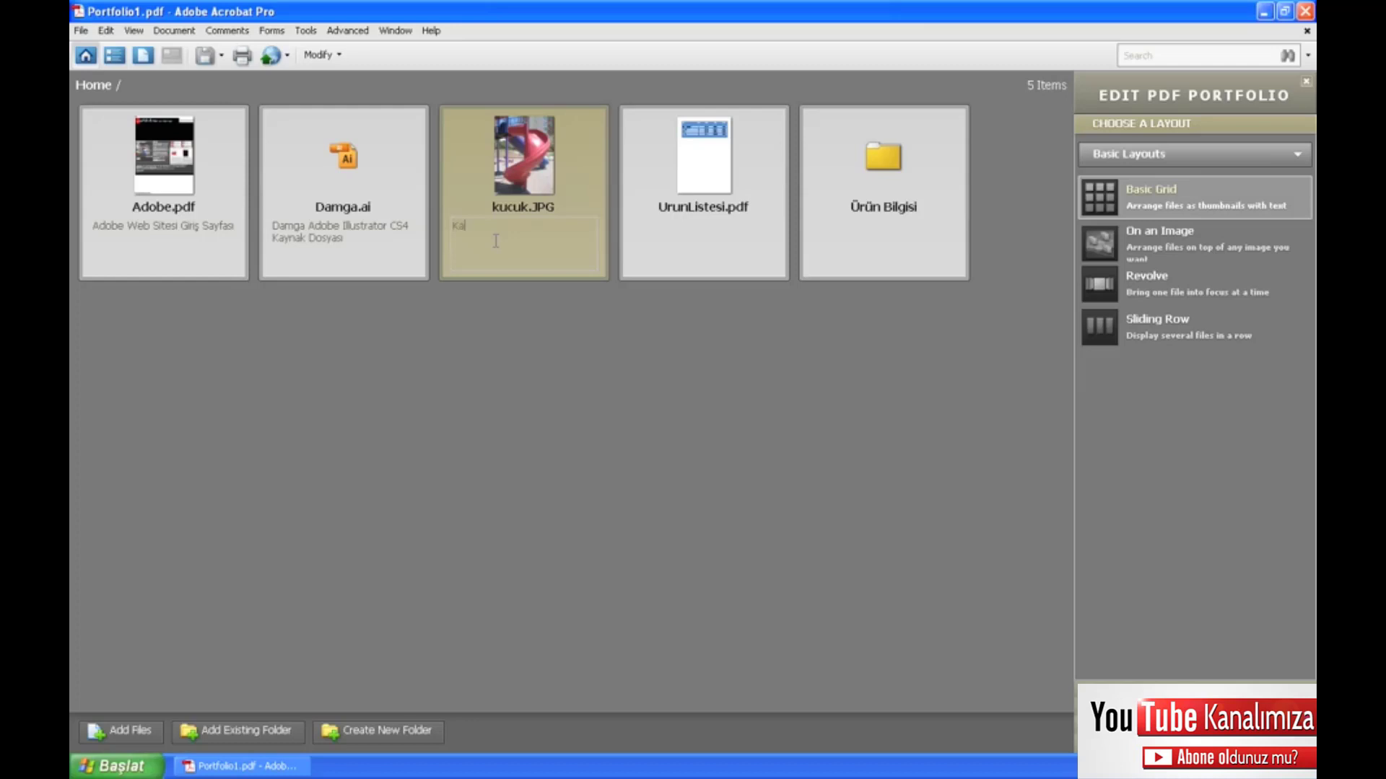
{"action": "type", "text": "pak RE"}
{"action": "key", "text": "BackSpace"}
{"action": "key", "text": "BackSpace"}
{"action": "type", "text": "esmi"}
{"action": "left_click", "coordinate": [687, 297]}
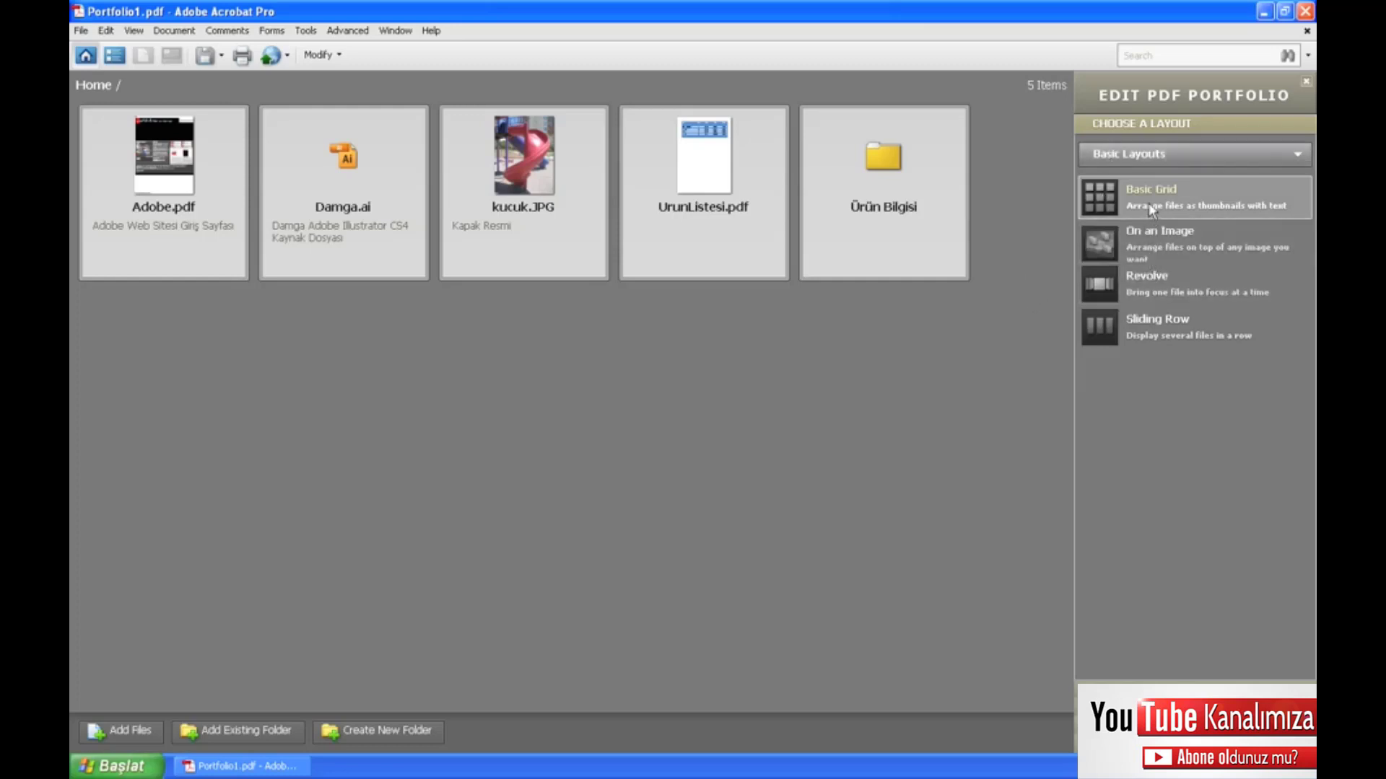
Try the On an Image layout, then the Revolve carousel, cycling through the files
{"action": "left_click", "coordinate": [1155, 245]}
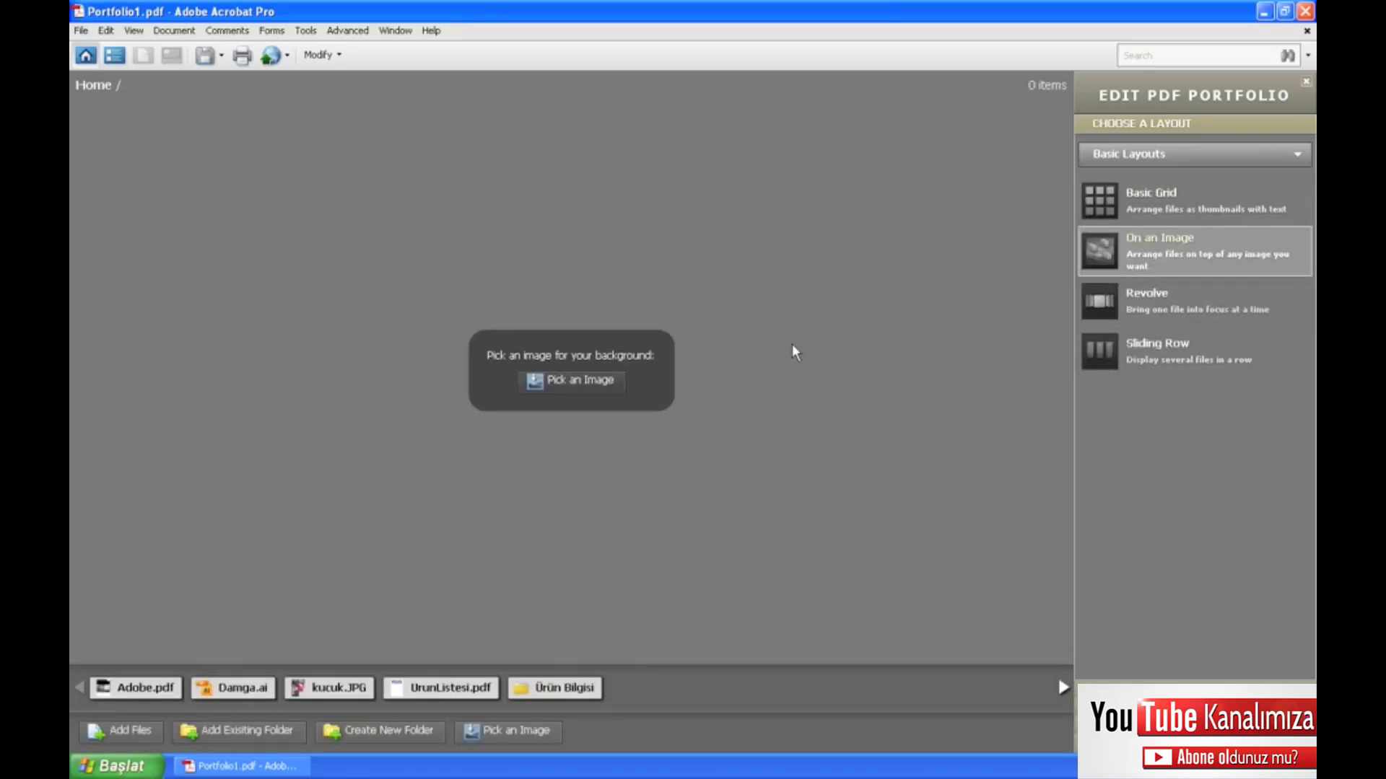
{"action": "left_click", "coordinate": [1177, 312]}
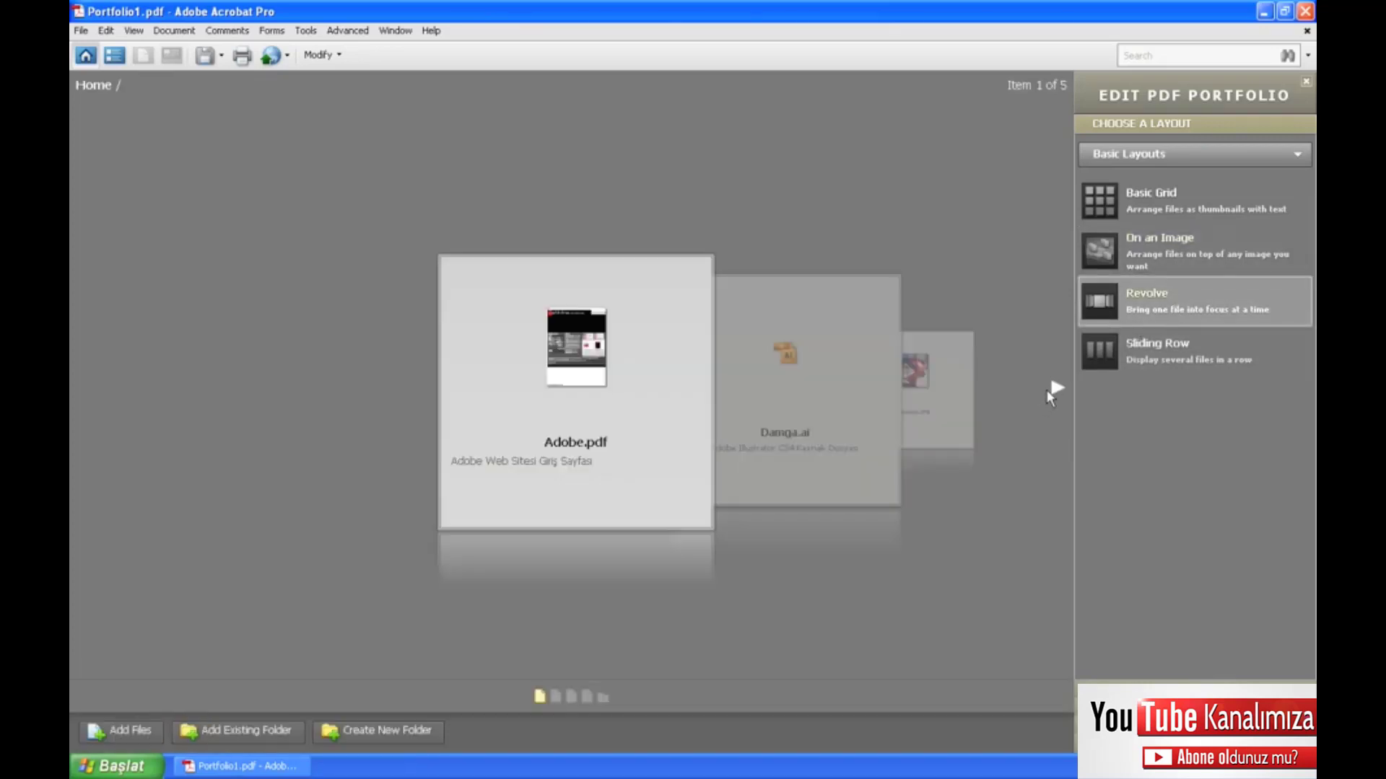
{"action": "left_click", "coordinate": [1056, 391]}
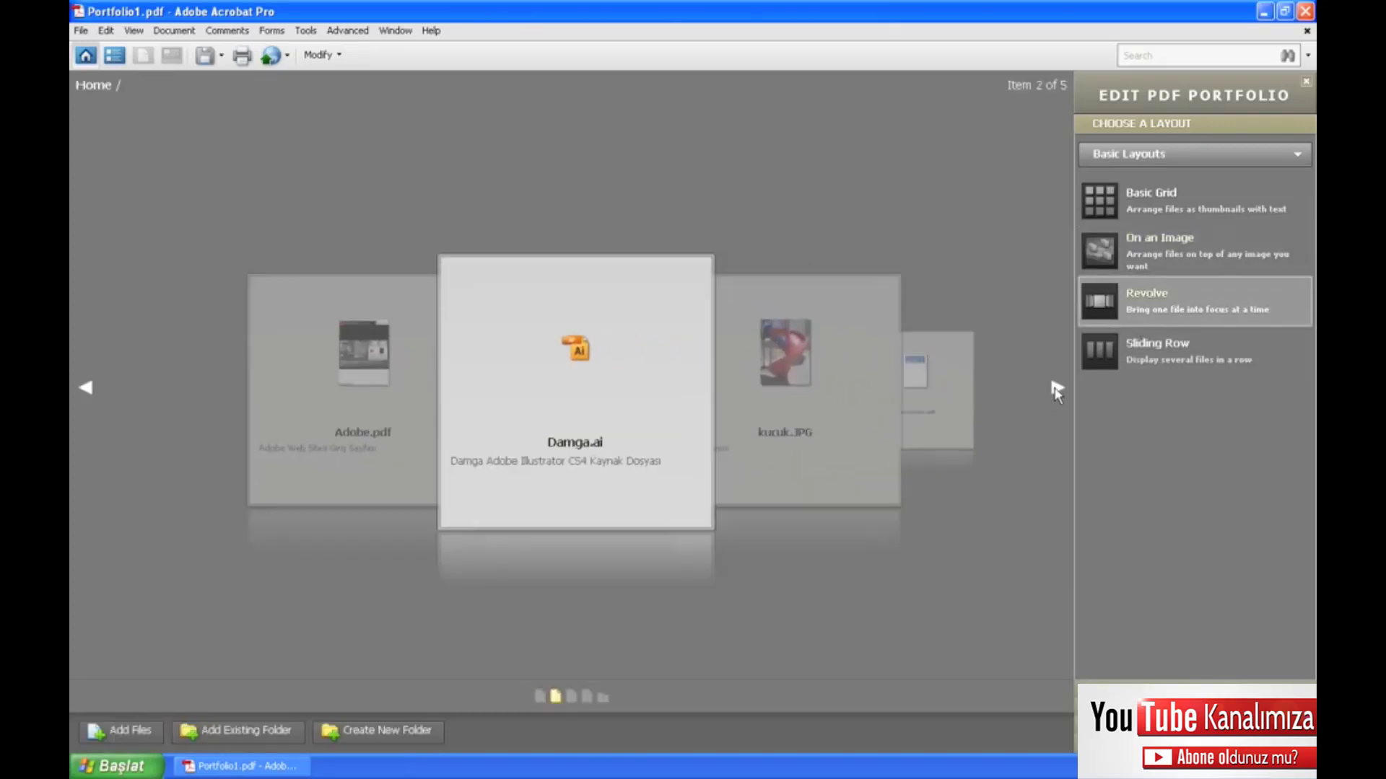
{"action": "left_click", "coordinate": [1056, 390]}
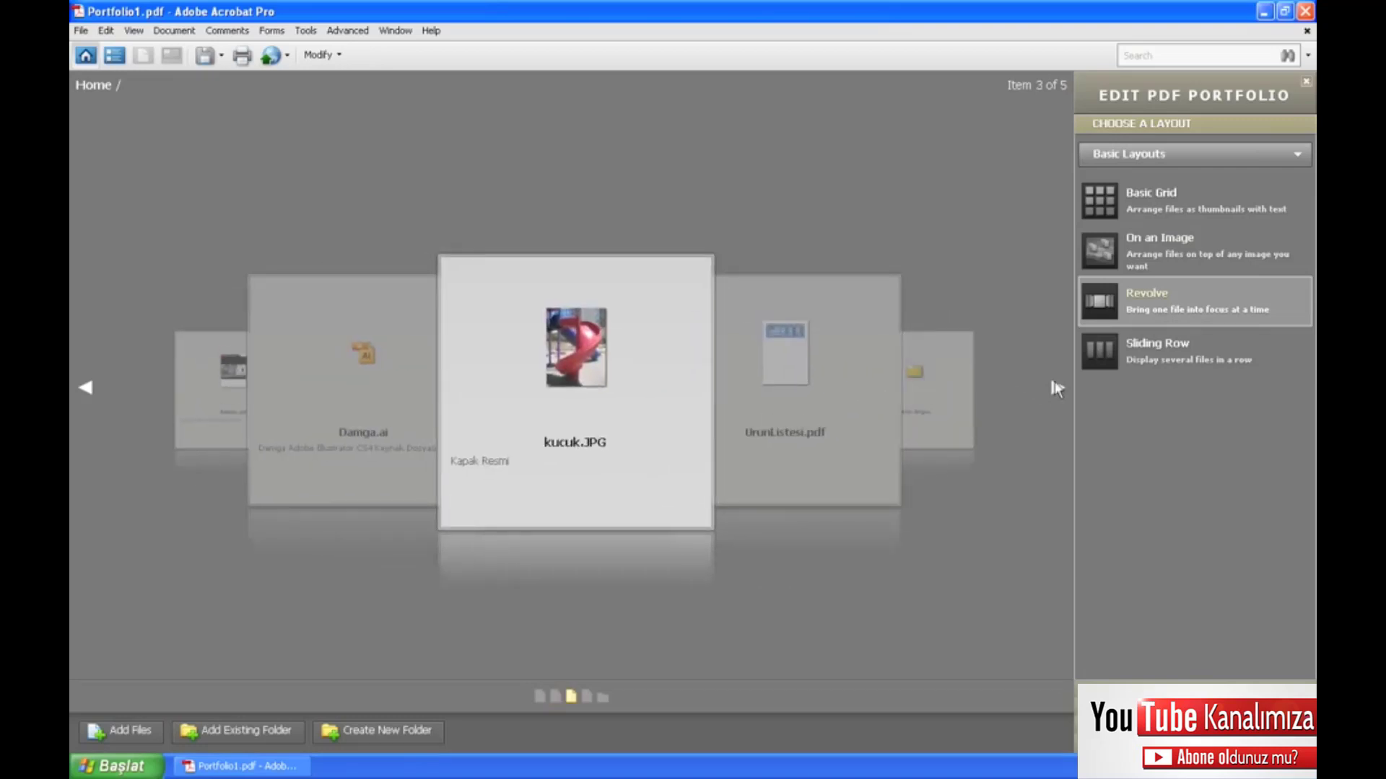
{"action": "left_click", "coordinate": [1056, 390]}
{"action": "key", "text": "Left"}
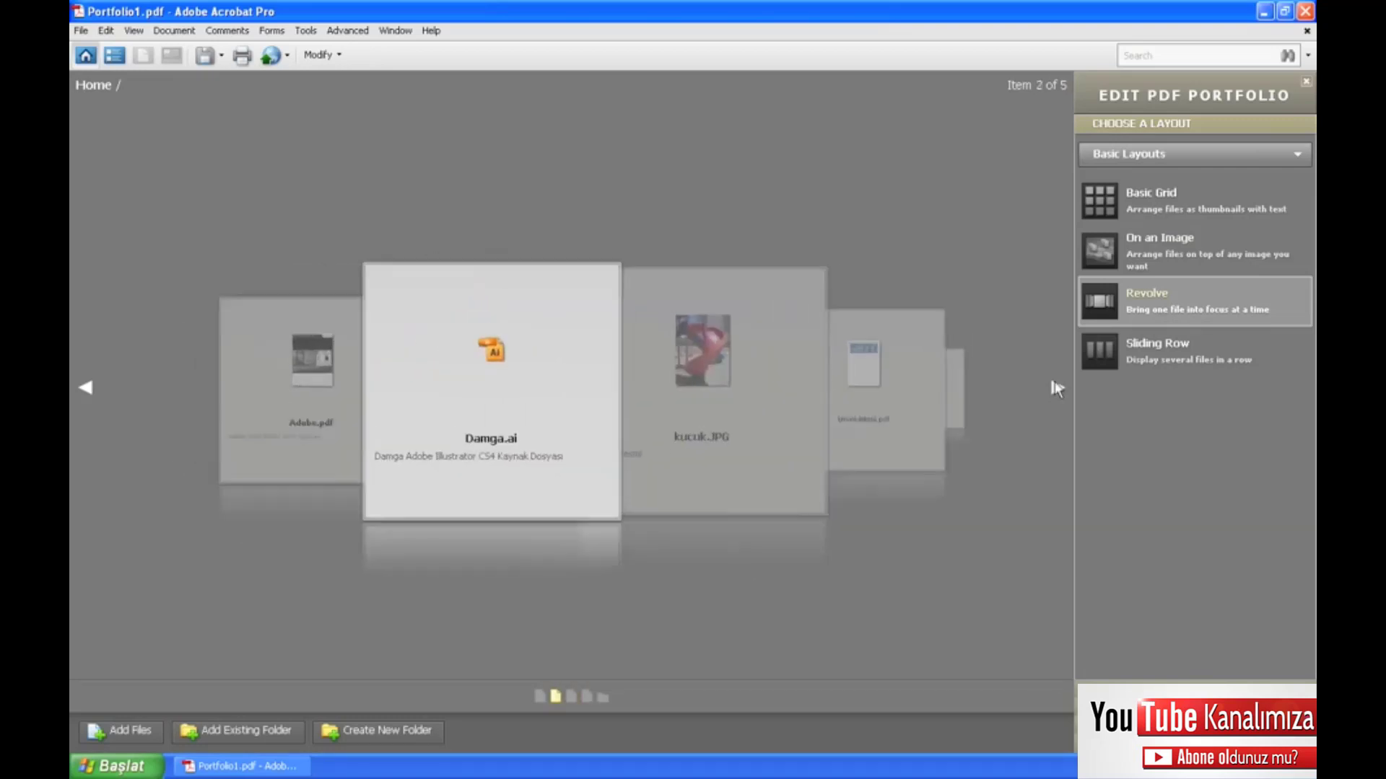
{"action": "key", "text": "Left"}
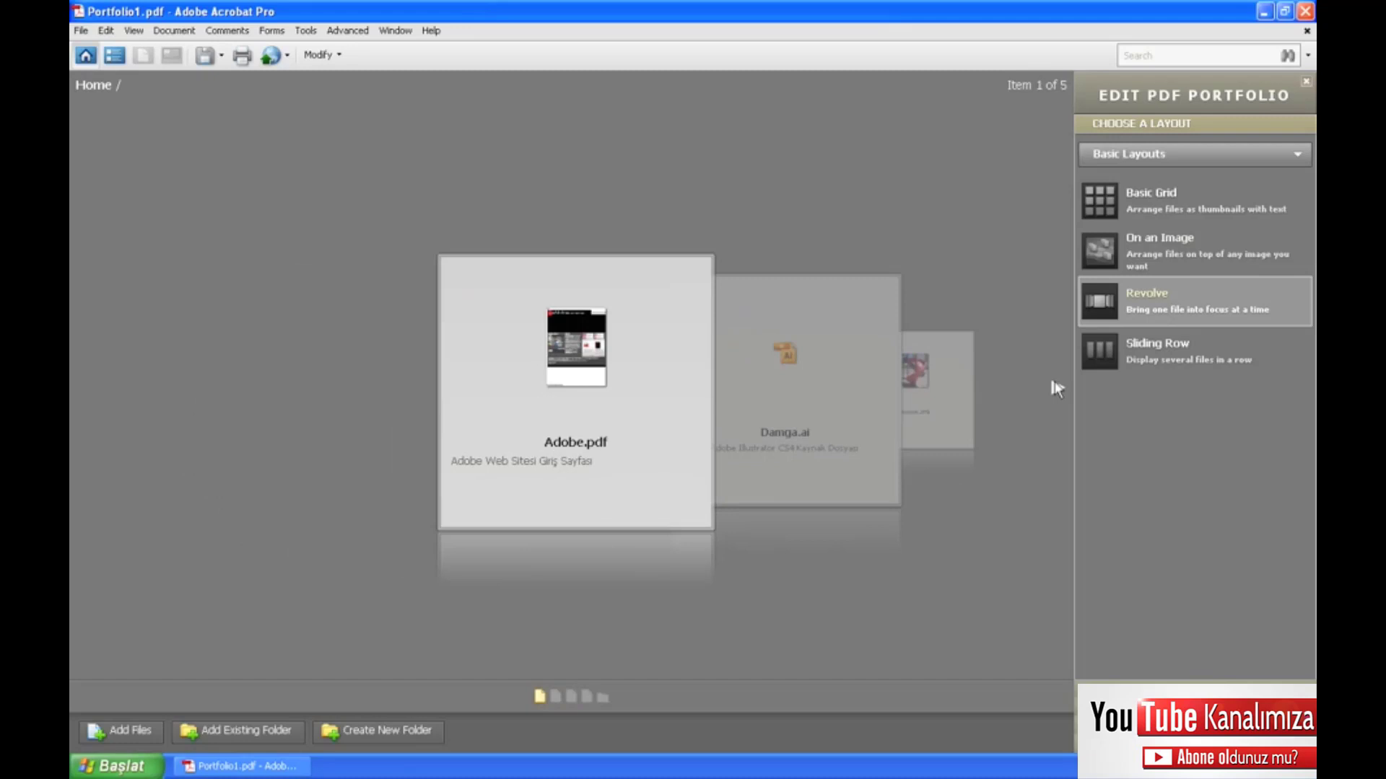
{"action": "left_click", "coordinate": [1056, 391]}
{"action": "left_click", "coordinate": [1056, 391]}
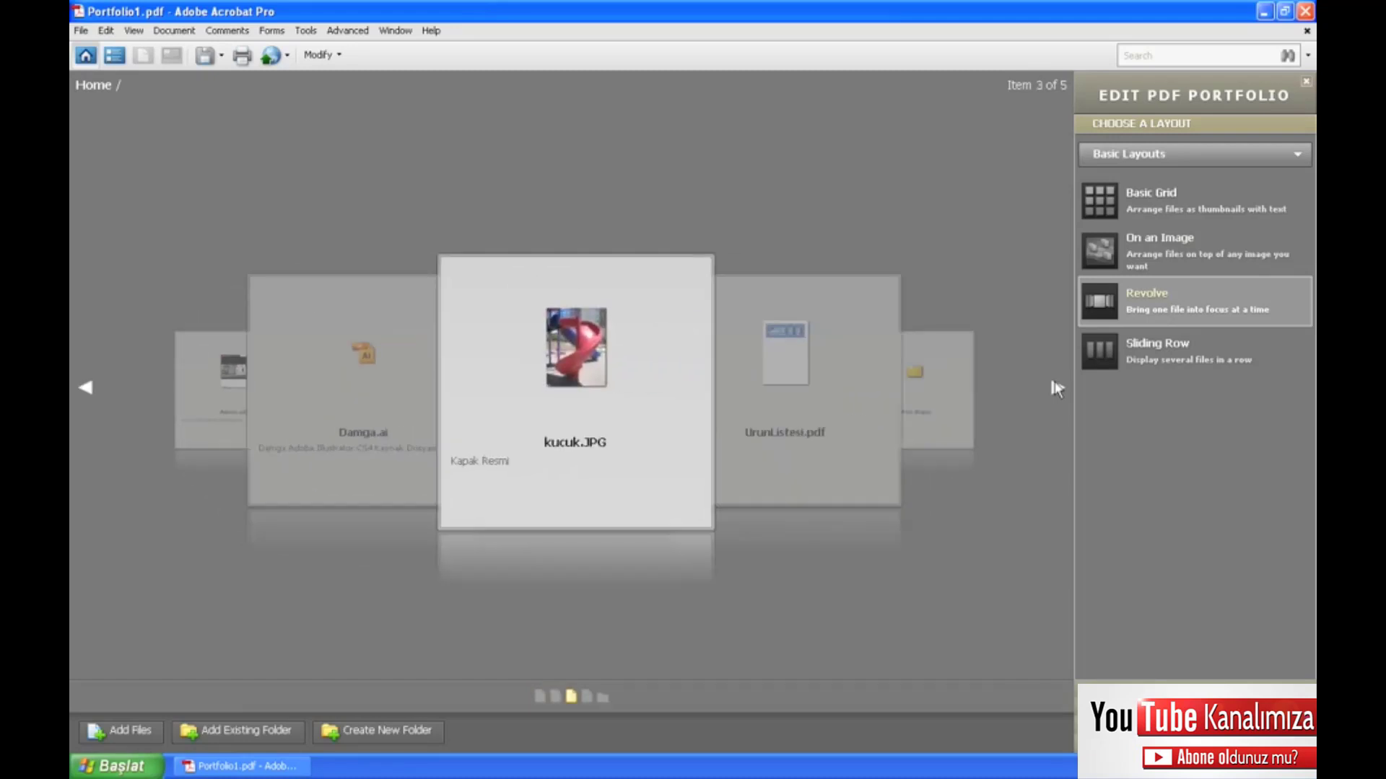
{"action": "key", "text": "Left"}
{"action": "left_click", "coordinate": [1056, 389]}
Preview the Sliding Row layout, sliding to the Ürün Bilgisi folder and back
{"action": "left_click", "coordinate": [1155, 350]}
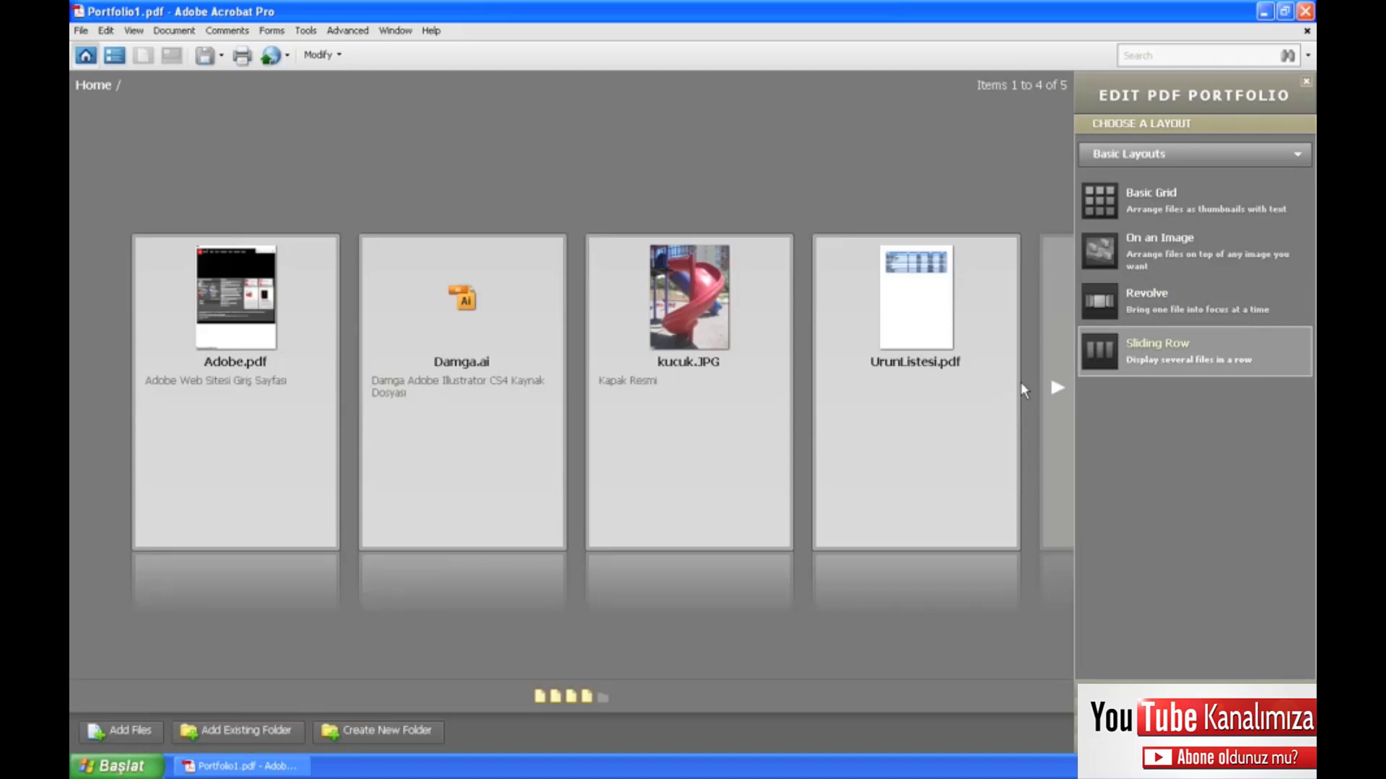
{"action": "left_click", "coordinate": [1053, 387]}
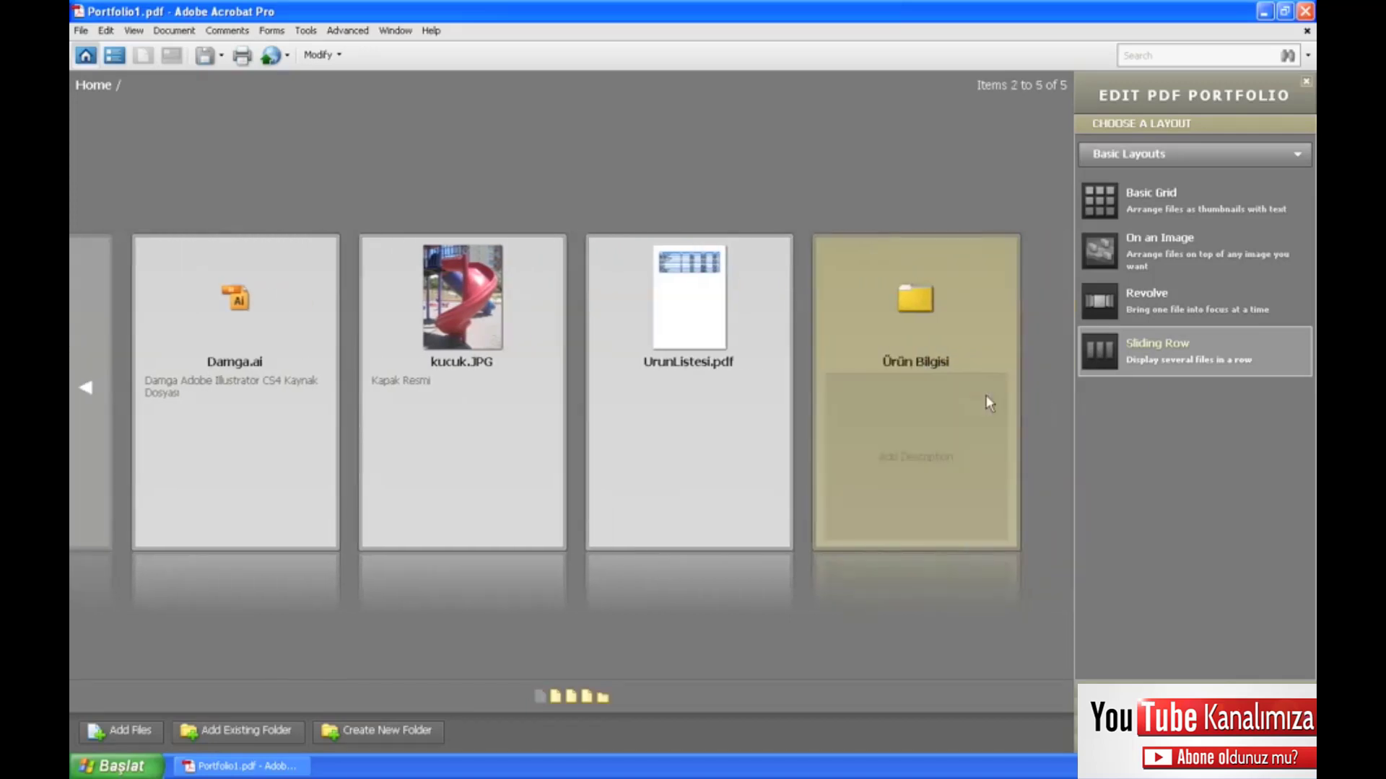
{"action": "left_click", "coordinate": [87, 390]}
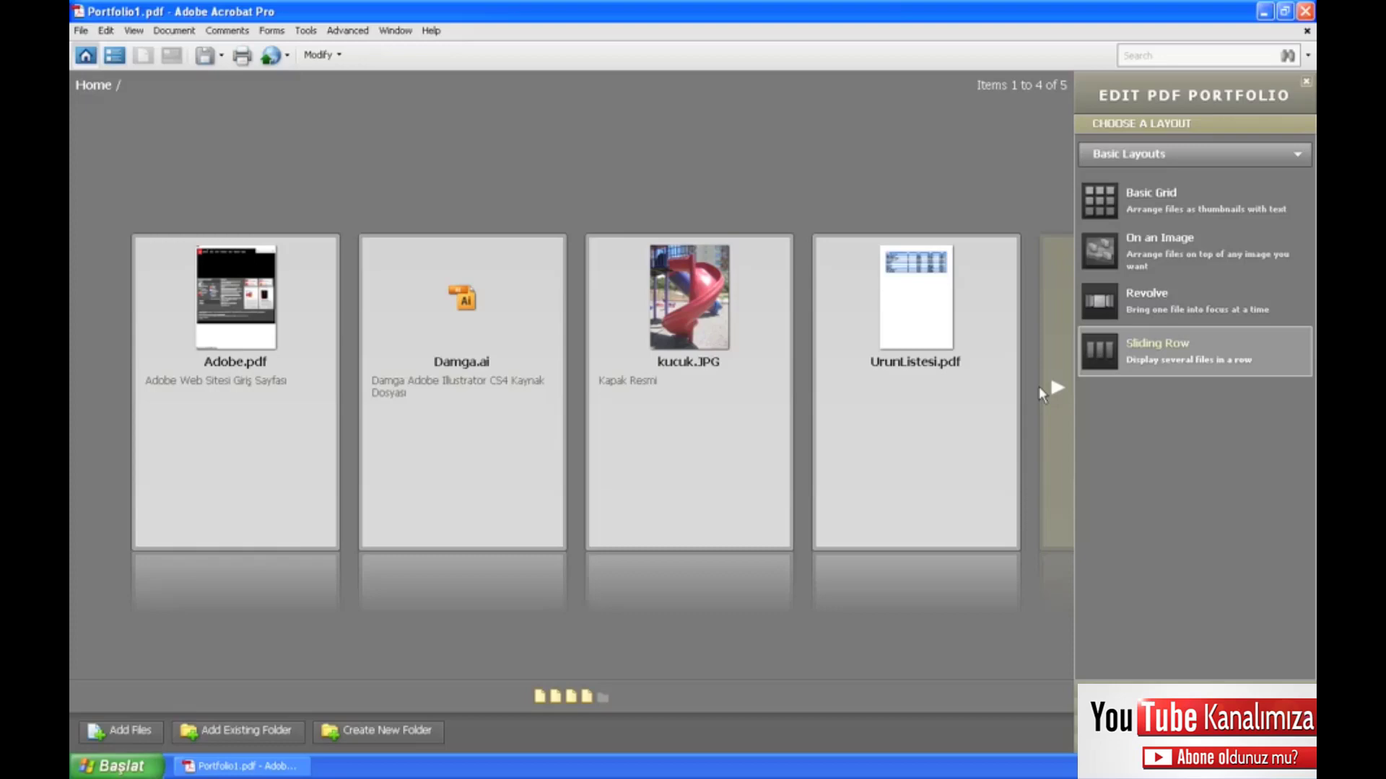
Set a text-only welcome page titled 'Park ve Bahçe Oyuncakları'
{"action": "left_click", "coordinate": [1132, 643]}
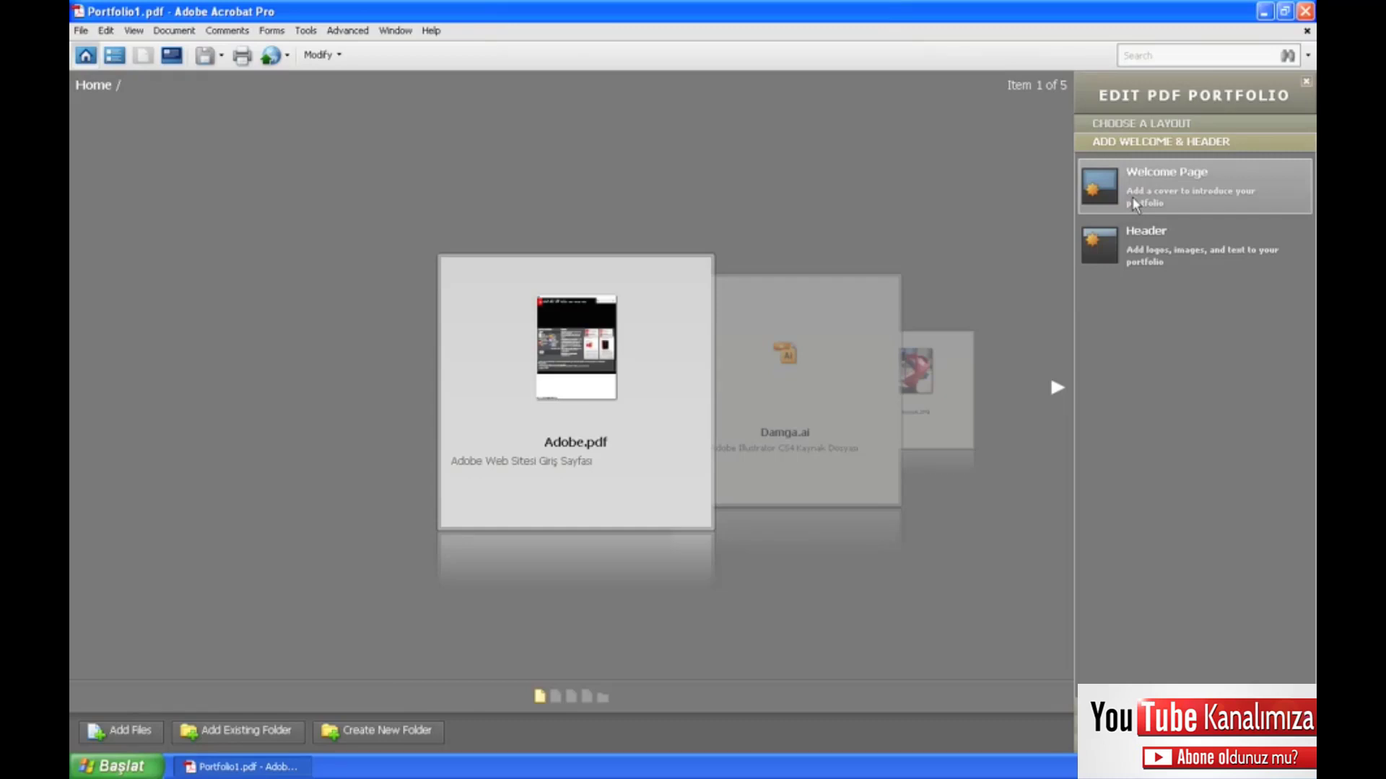
{"action": "left_click", "coordinate": [1134, 205]}
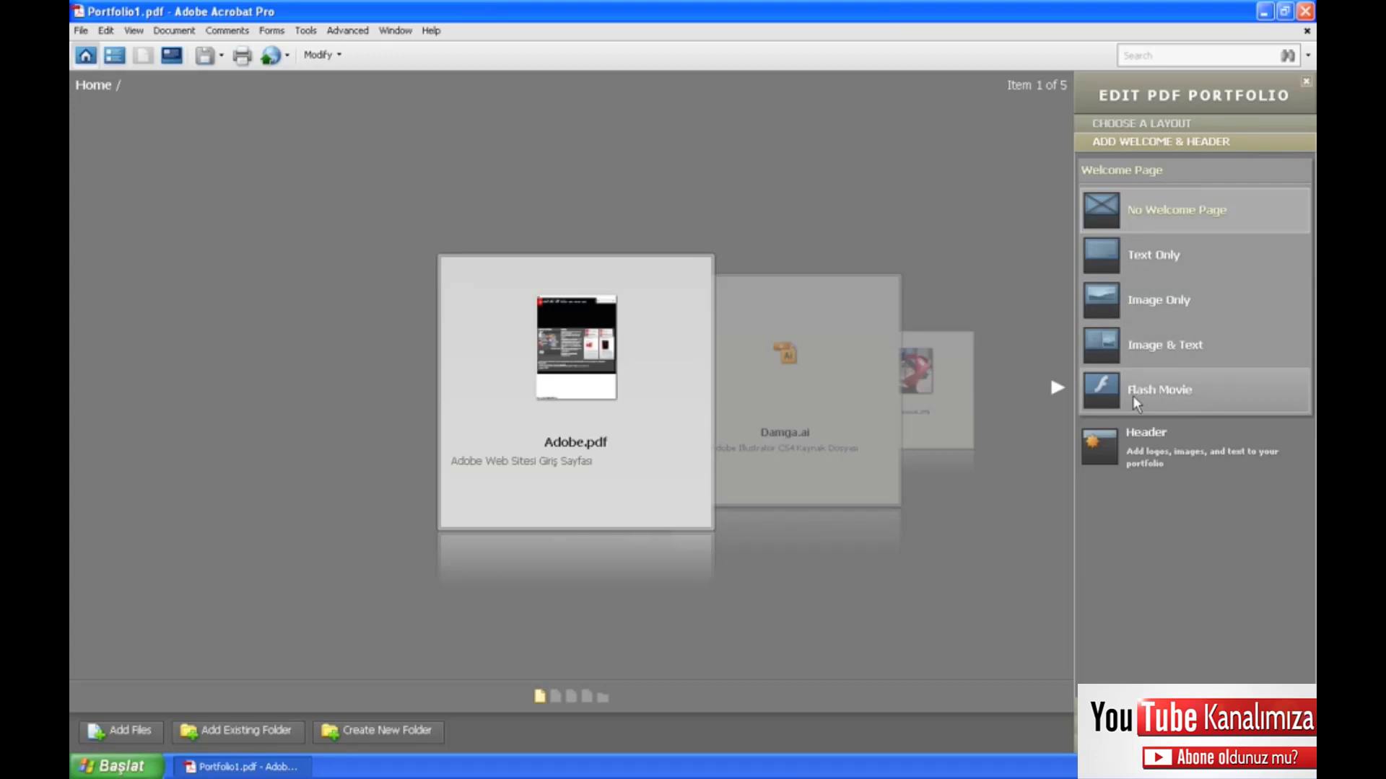
{"action": "left_click", "coordinate": [1139, 261]}
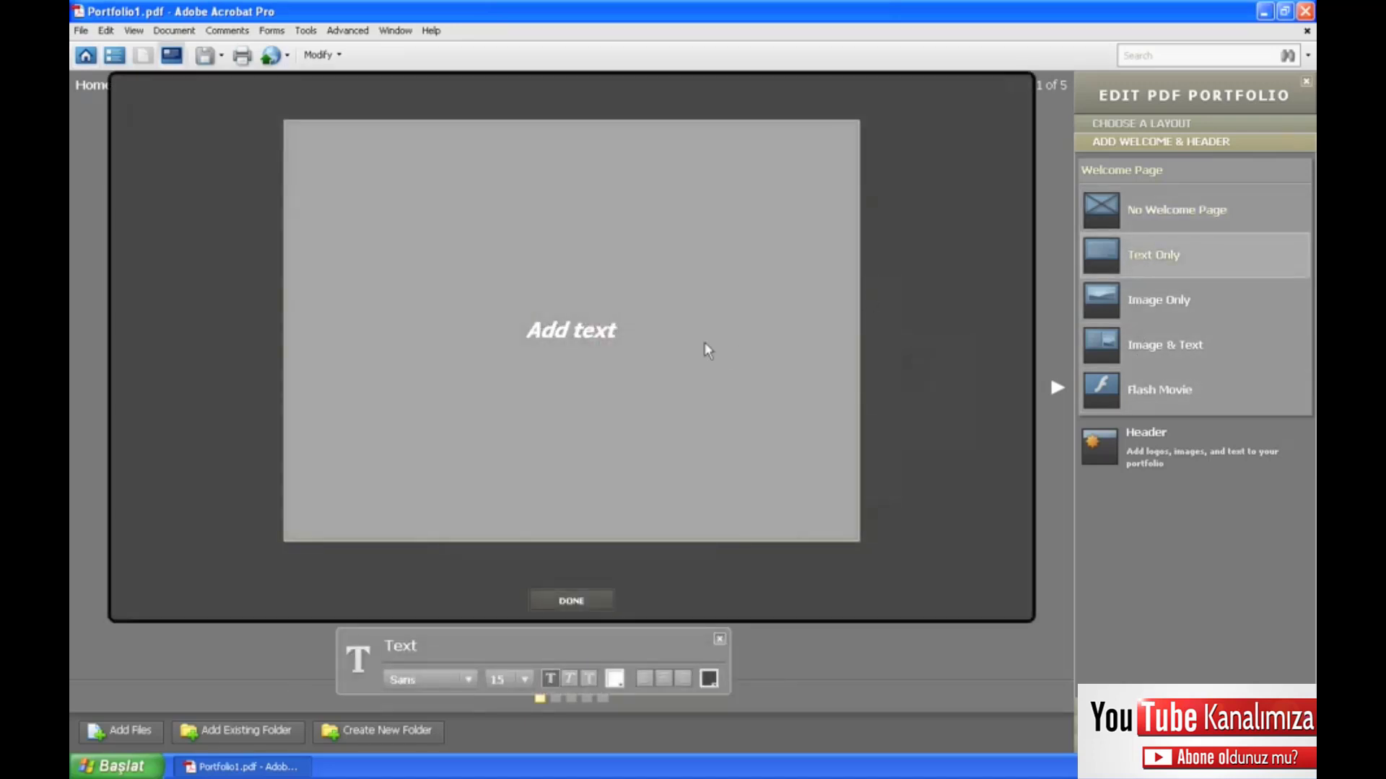
{"action": "left_click", "coordinate": [664, 328]}
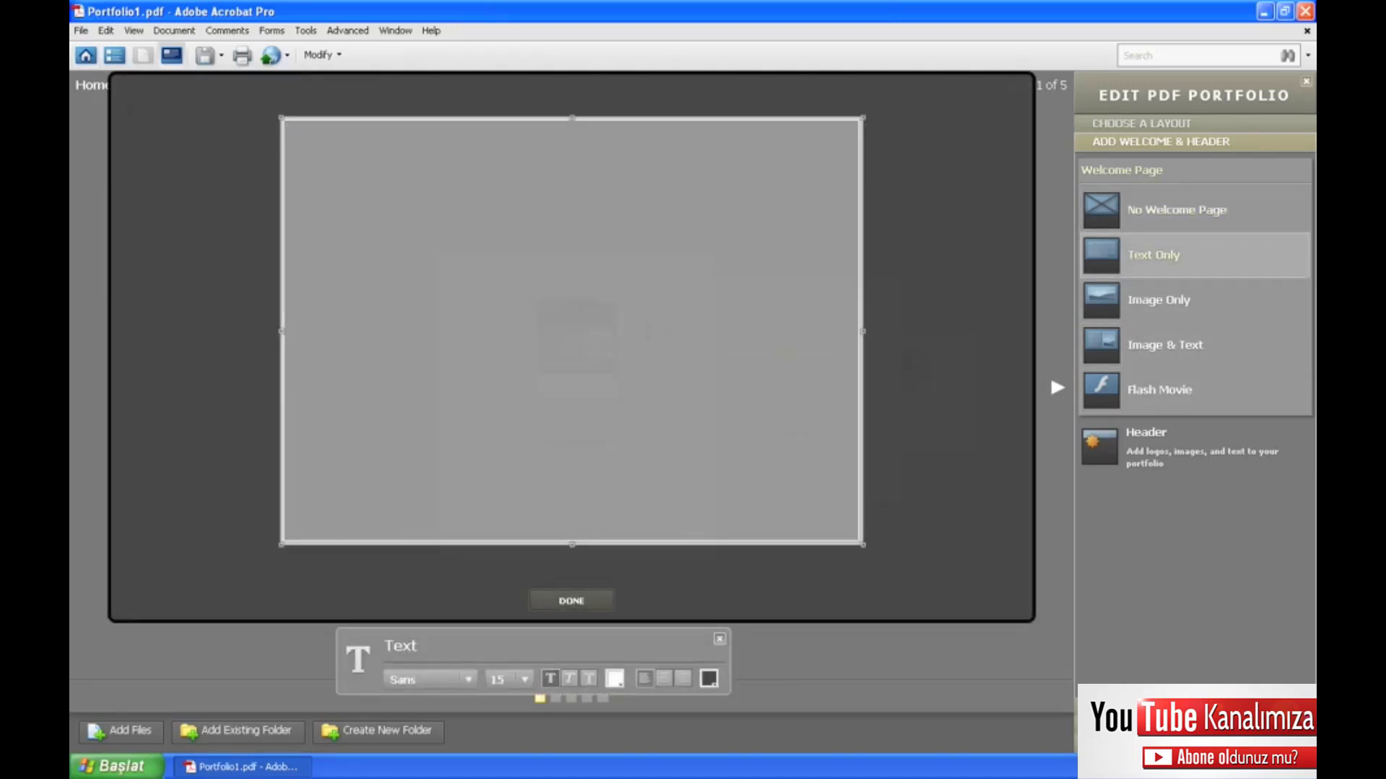
{"action": "type", "text": "Park be"}
{"action": "key", "text": "BackSpace"}
{"action": "key", "text": "BackSpace"}
{"action": "key", "text": "BackSpace"}
{"action": "type", "text": "ve Bay"}
{"action": "key", "text": "BackSpace"}
{"action": "type", "text": "hç"}
{"action": "type", "text": "e Oyun"}
{"action": "type", "text": "cakları"}
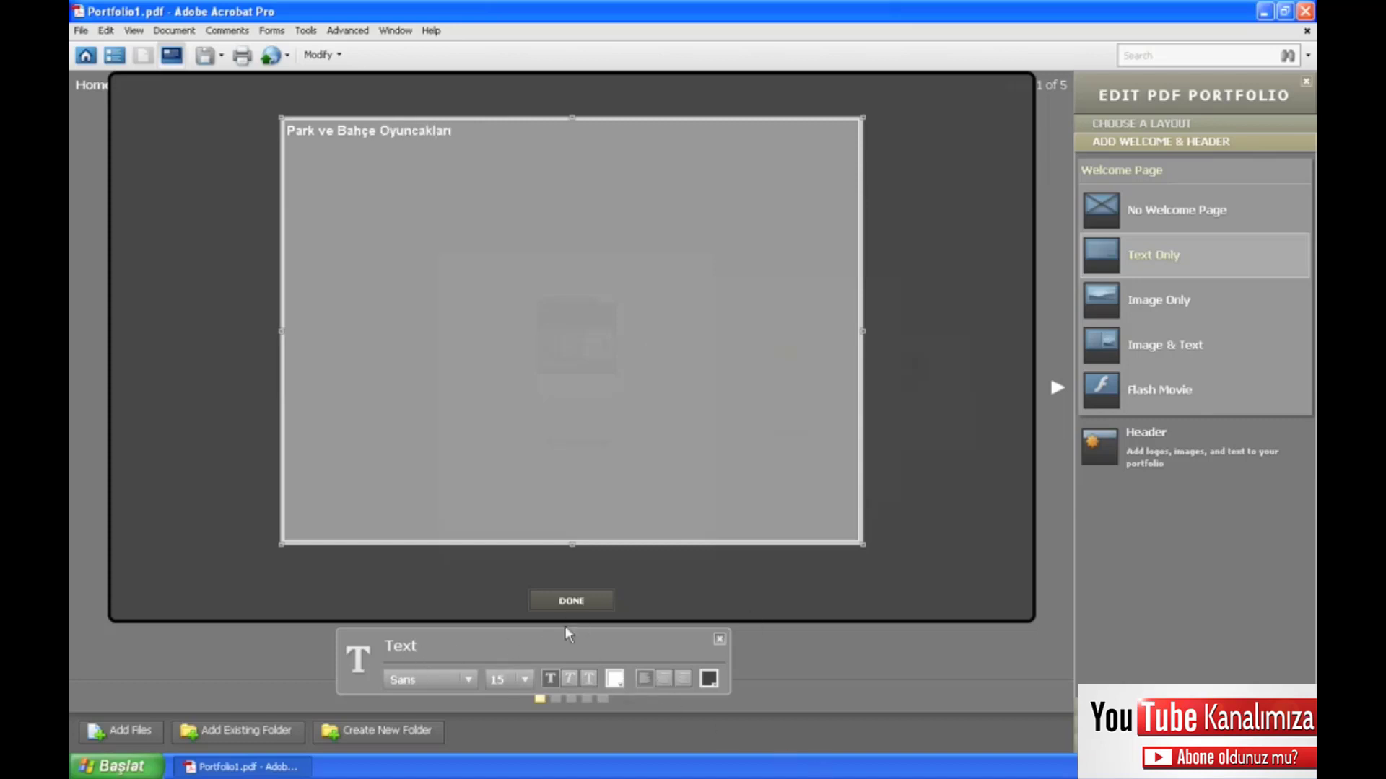
{"action": "left_click", "coordinate": [567, 602]}
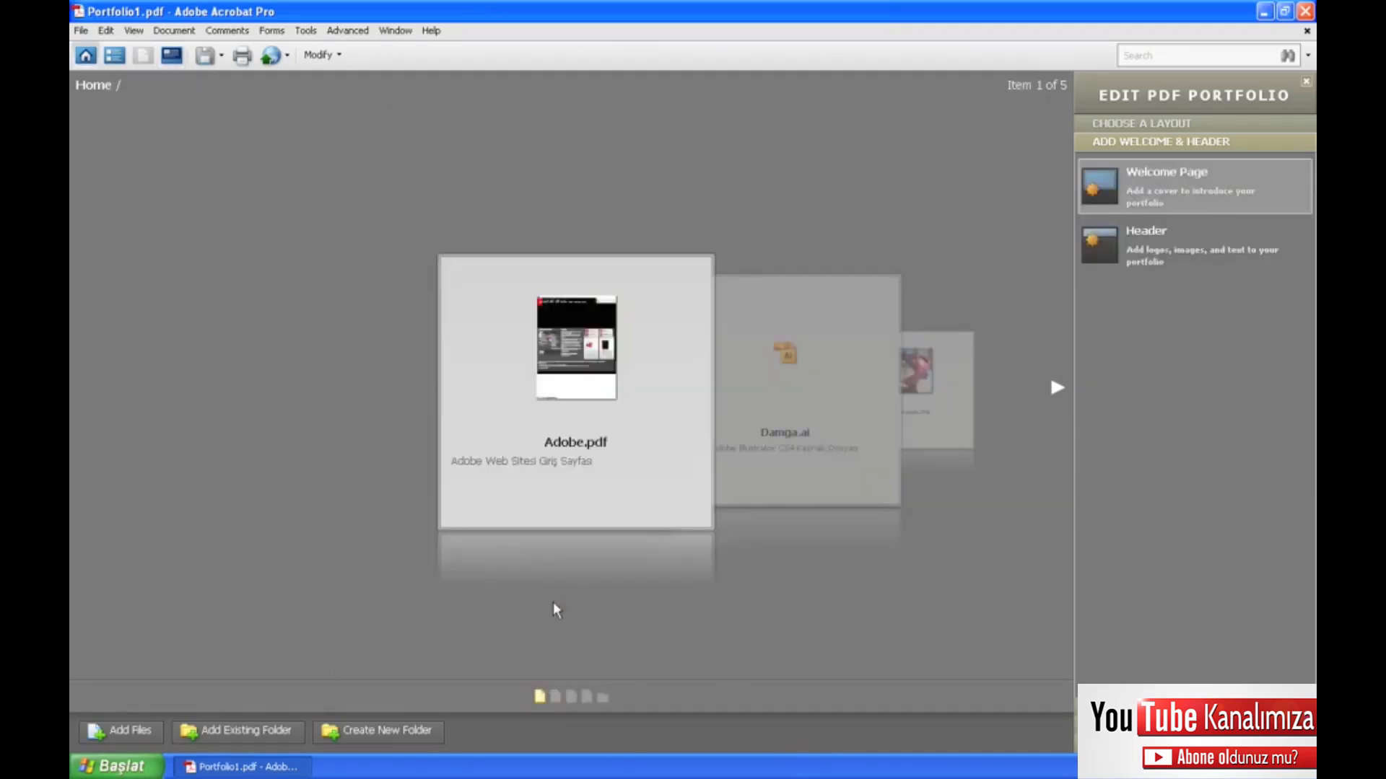
Review the header layout choices, then reveal the colour scheme options
{"action": "left_click", "coordinate": [1144, 267]}
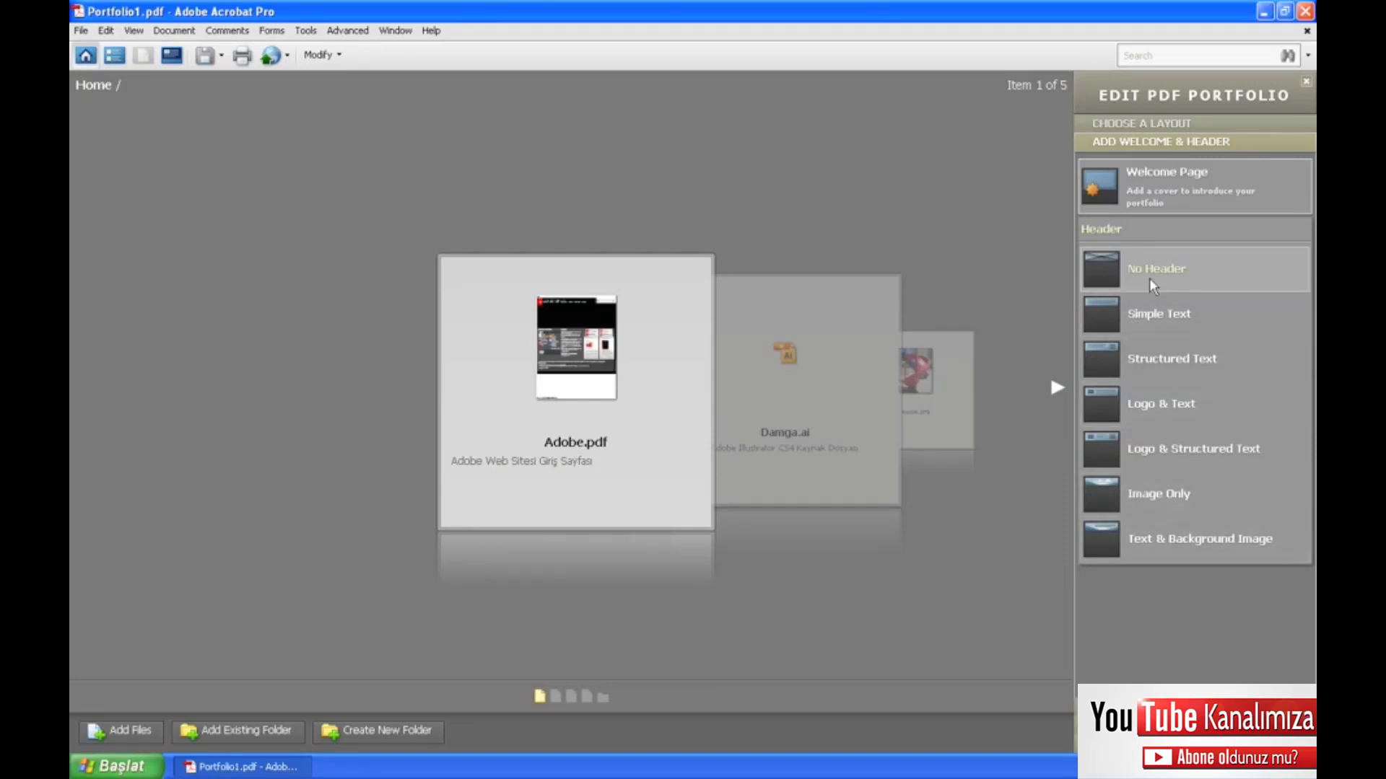
{"action": "left_click", "coordinate": [1142, 233]}
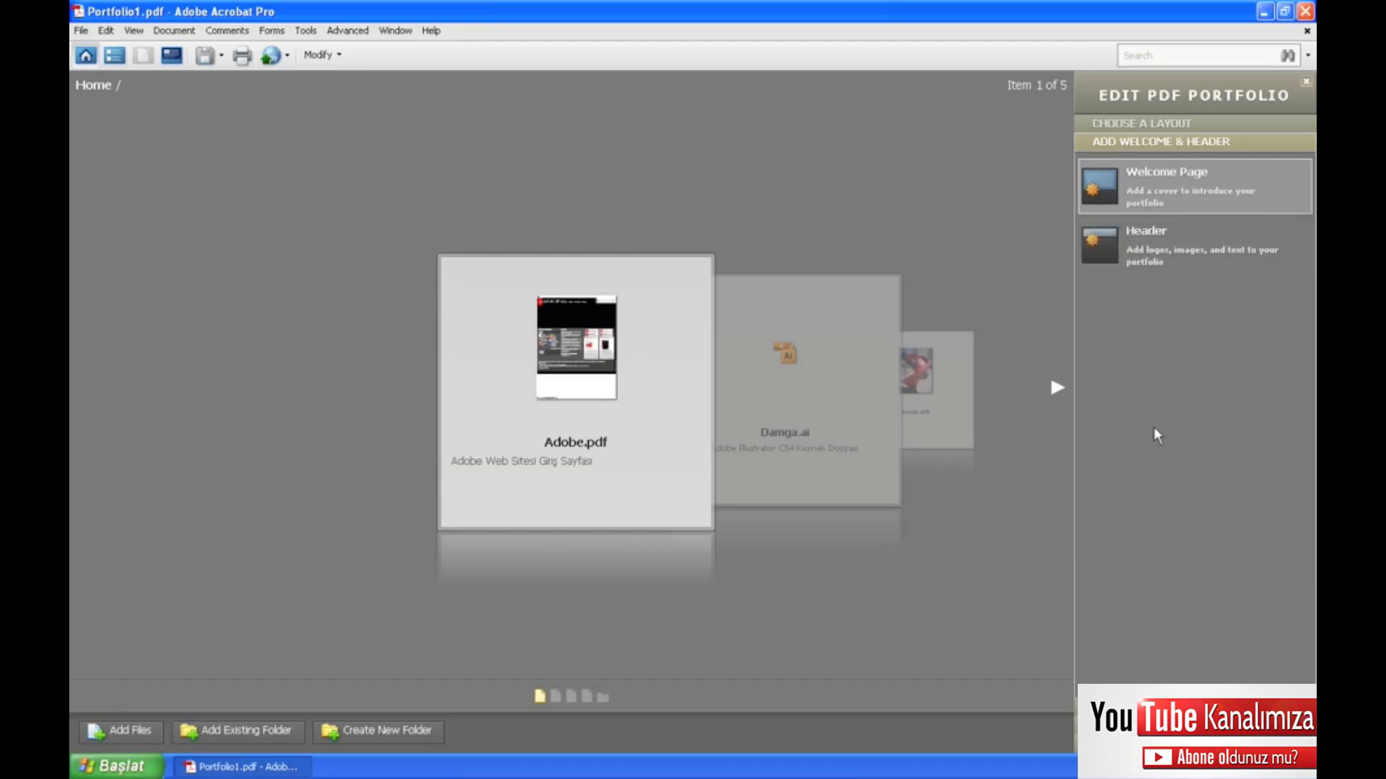
{"action": "left_click", "coordinate": [1154, 653]}
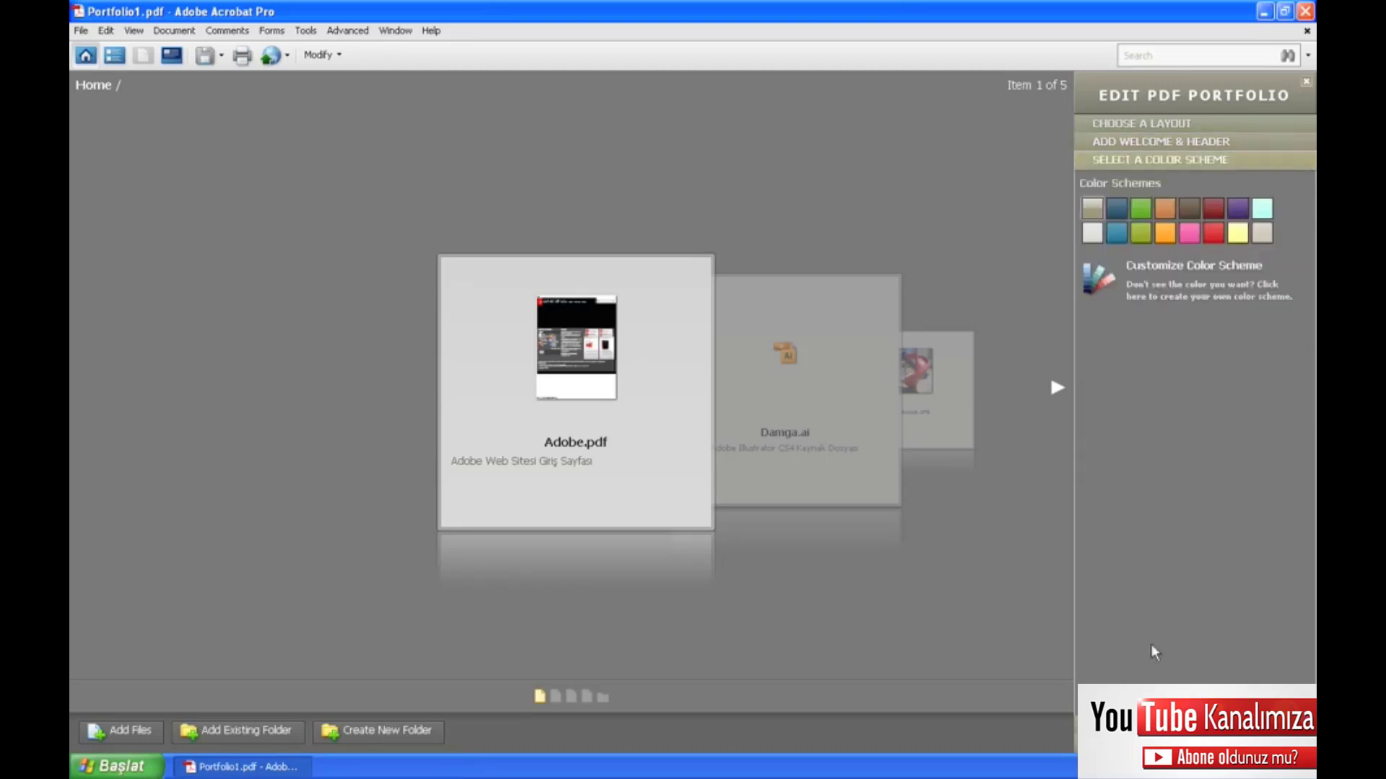
Give Portfolio1.pdf a green colour scheme and show the file-details column list
{"action": "left_click", "coordinate": [1123, 213]}
{"action": "left_click", "coordinate": [1148, 214]}
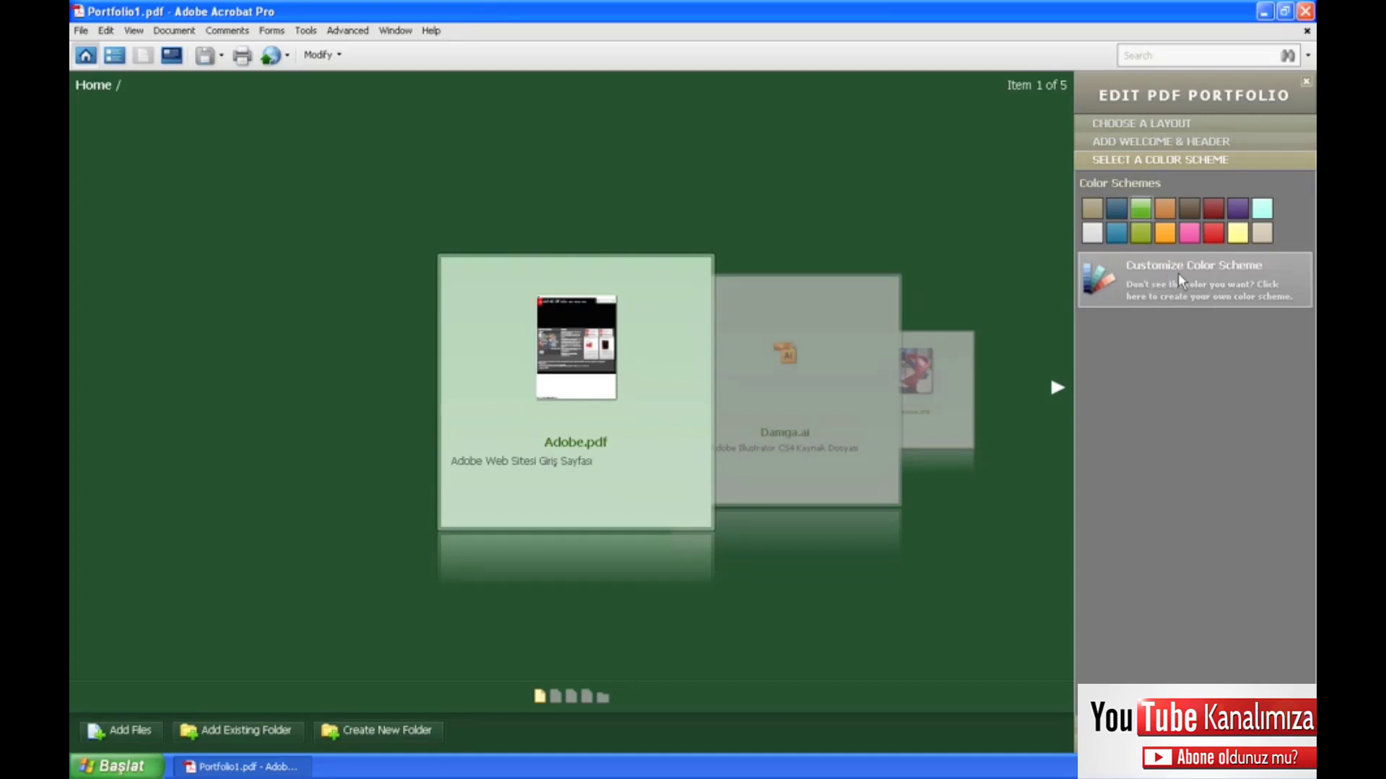
{"action": "left_click", "coordinate": [1194, 630]}
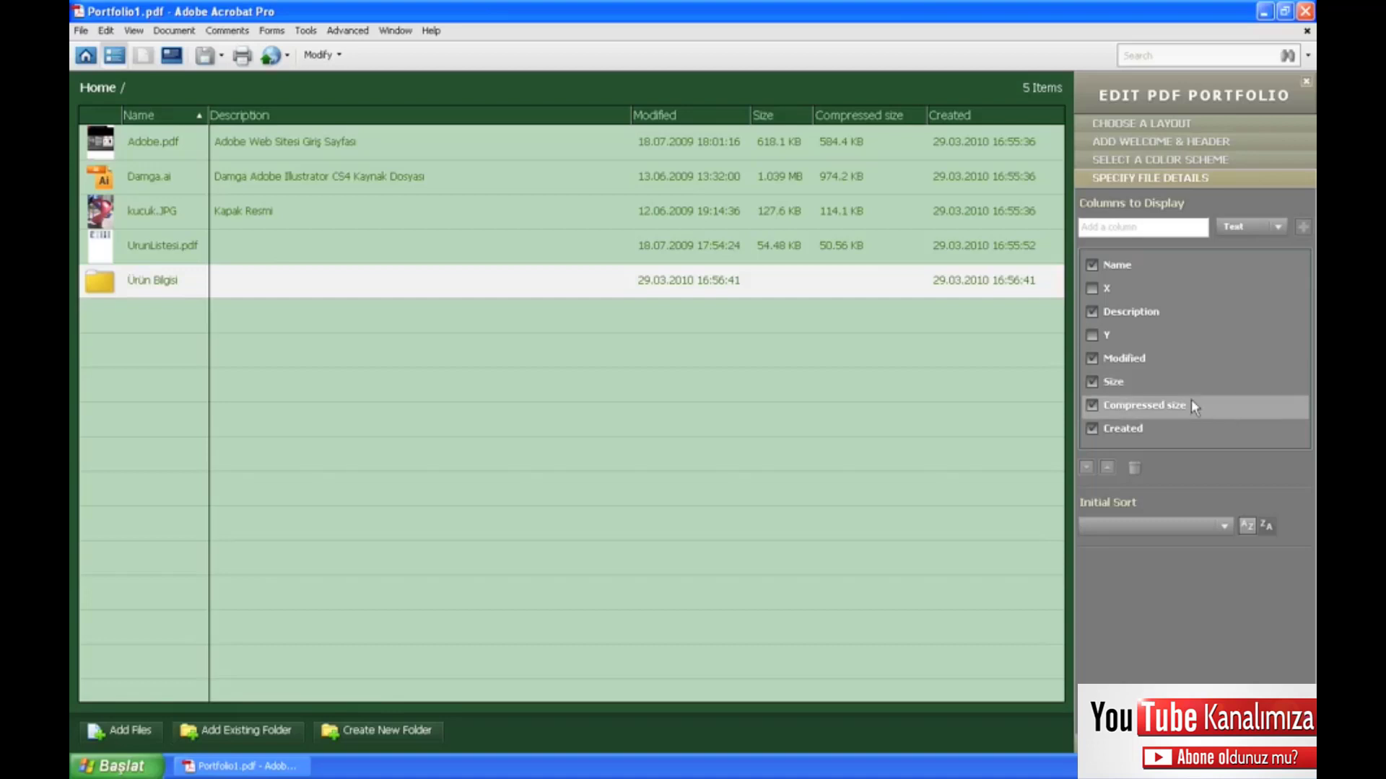
Show the portfolio's Save, Email and Share on Acrobat.com publishing options
{"action": "left_click", "coordinate": [1166, 635]}
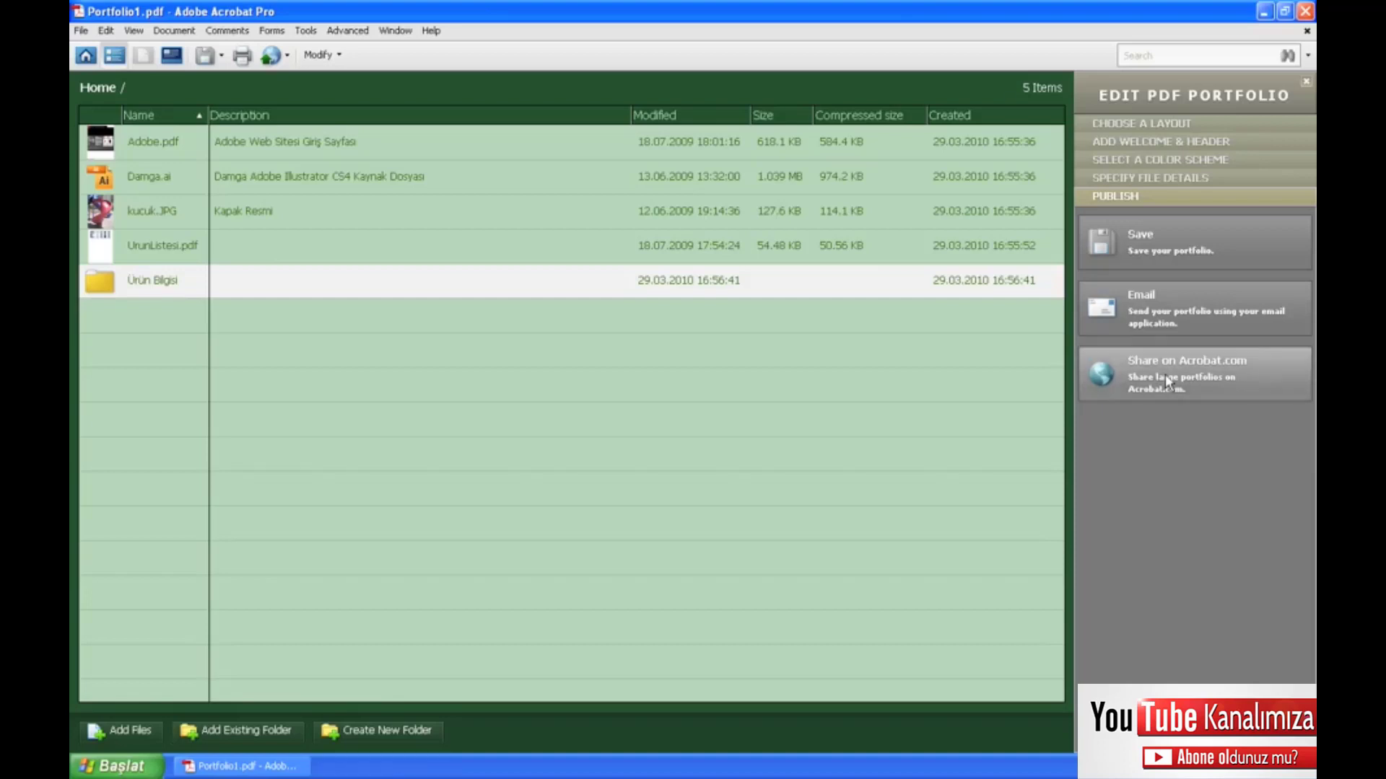
Save the green portfolio as Portfolio1.pdf in the Ders05\Bitis folder
{"action": "left_click", "coordinate": [1166, 258]}
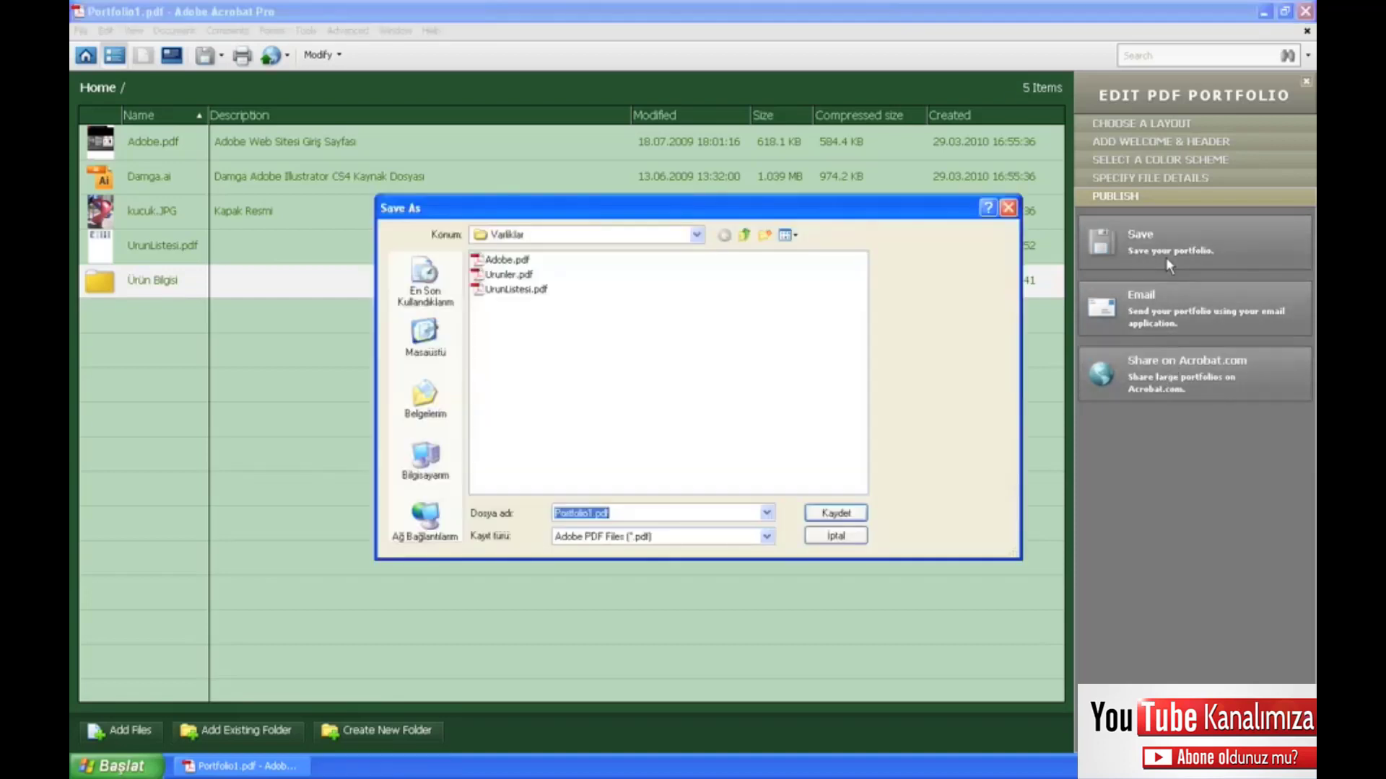
{"action": "left_click", "coordinate": [744, 235]}
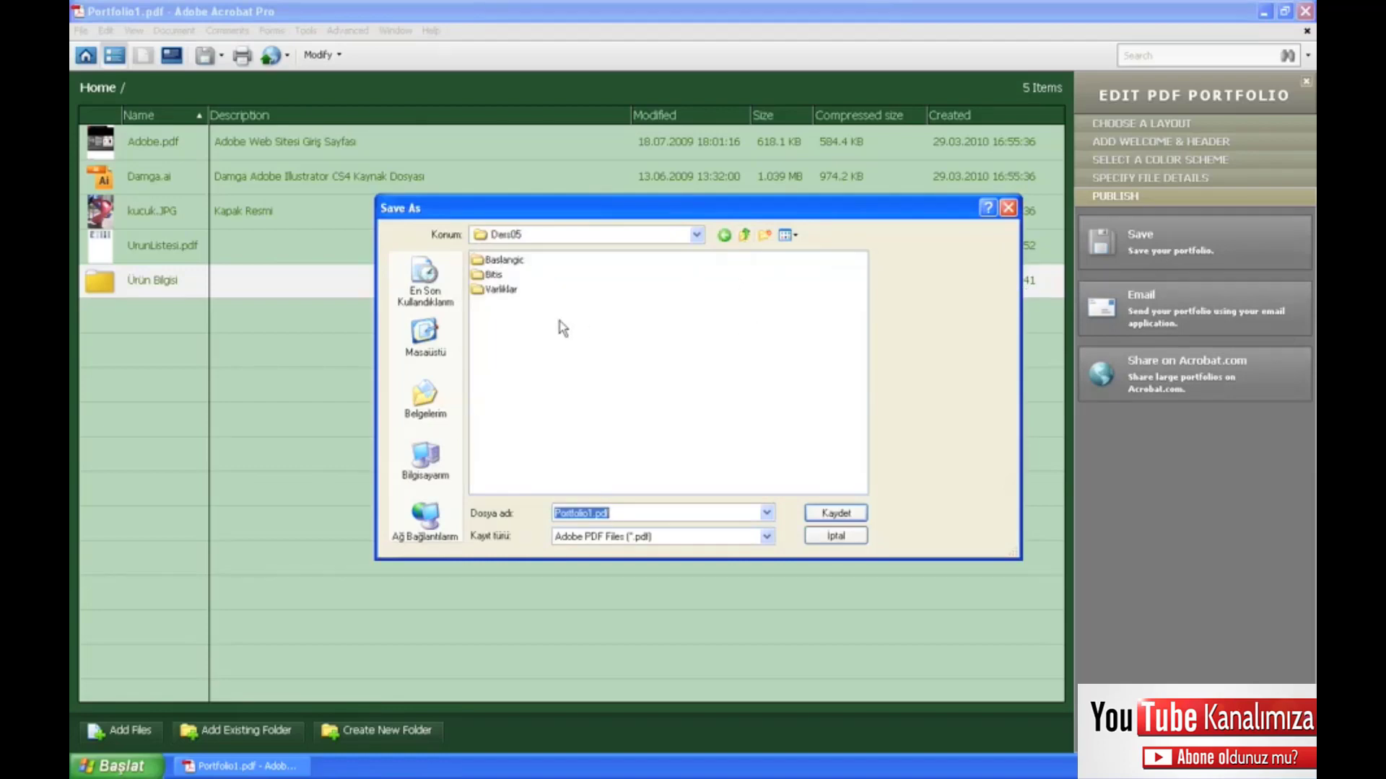
{"action": "double_click", "coordinate": [494, 275]}
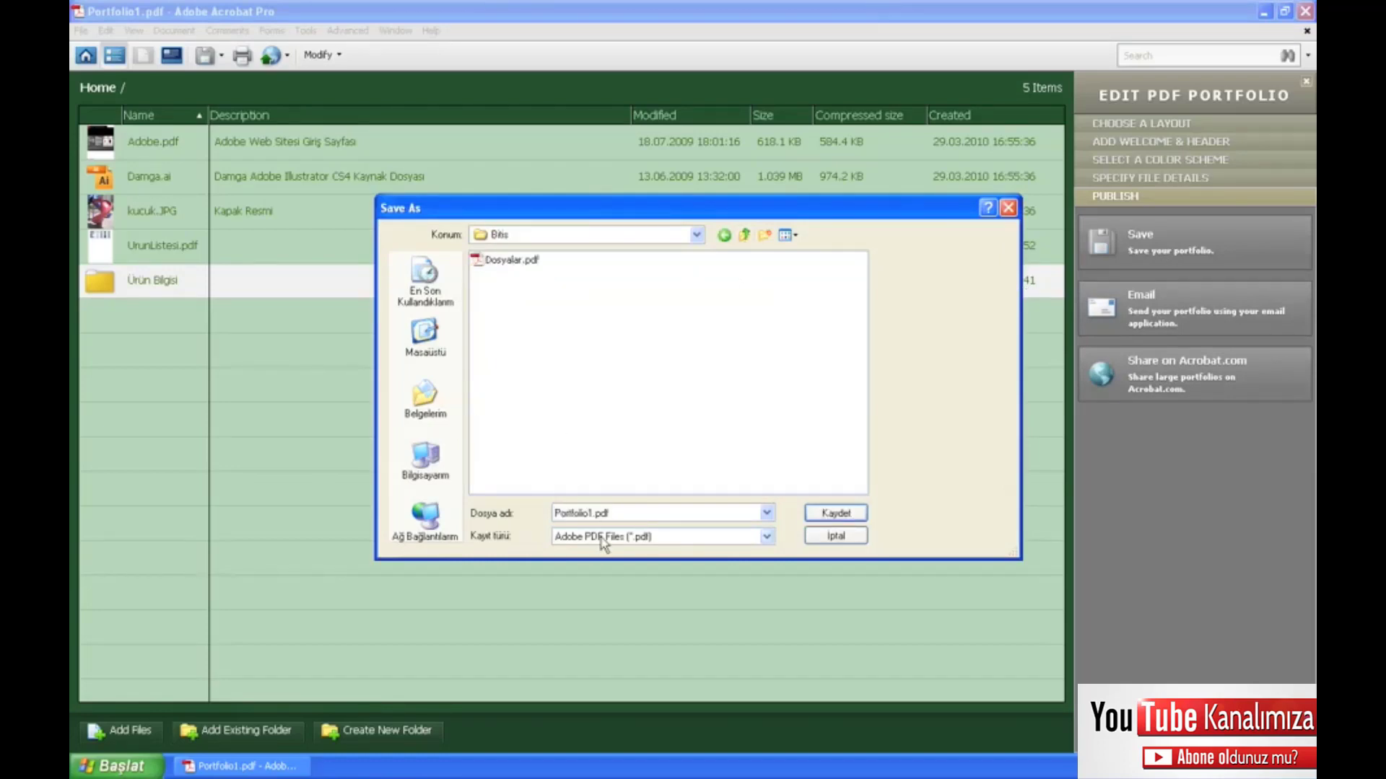
{"action": "left_click", "coordinate": [815, 515]}
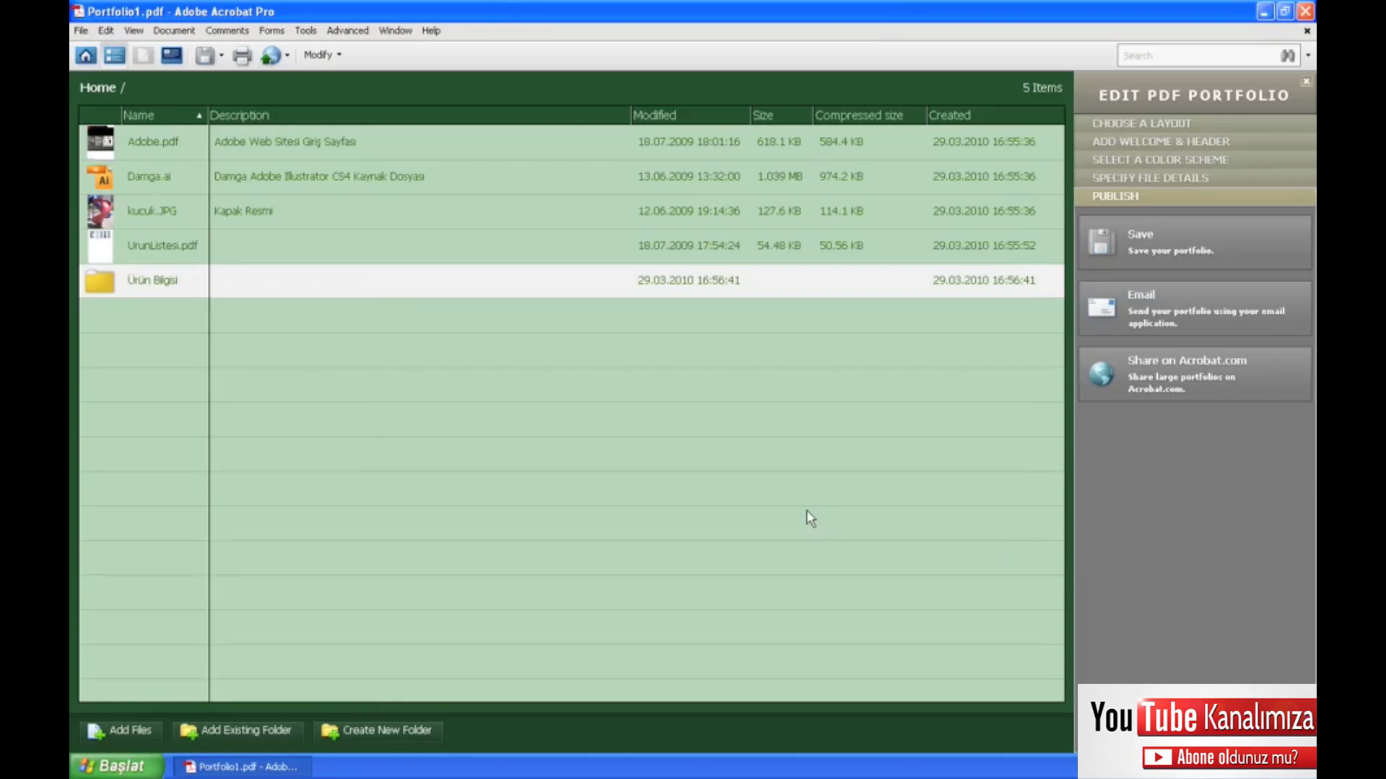
Quit Acrobat and reopen Portfolio1.pdf from ACR9DersDosyalari > Acrobat Ornek Dosyalar > Ders05 > Bitis
{"action": "left_click", "coordinate": [1307, 31]}
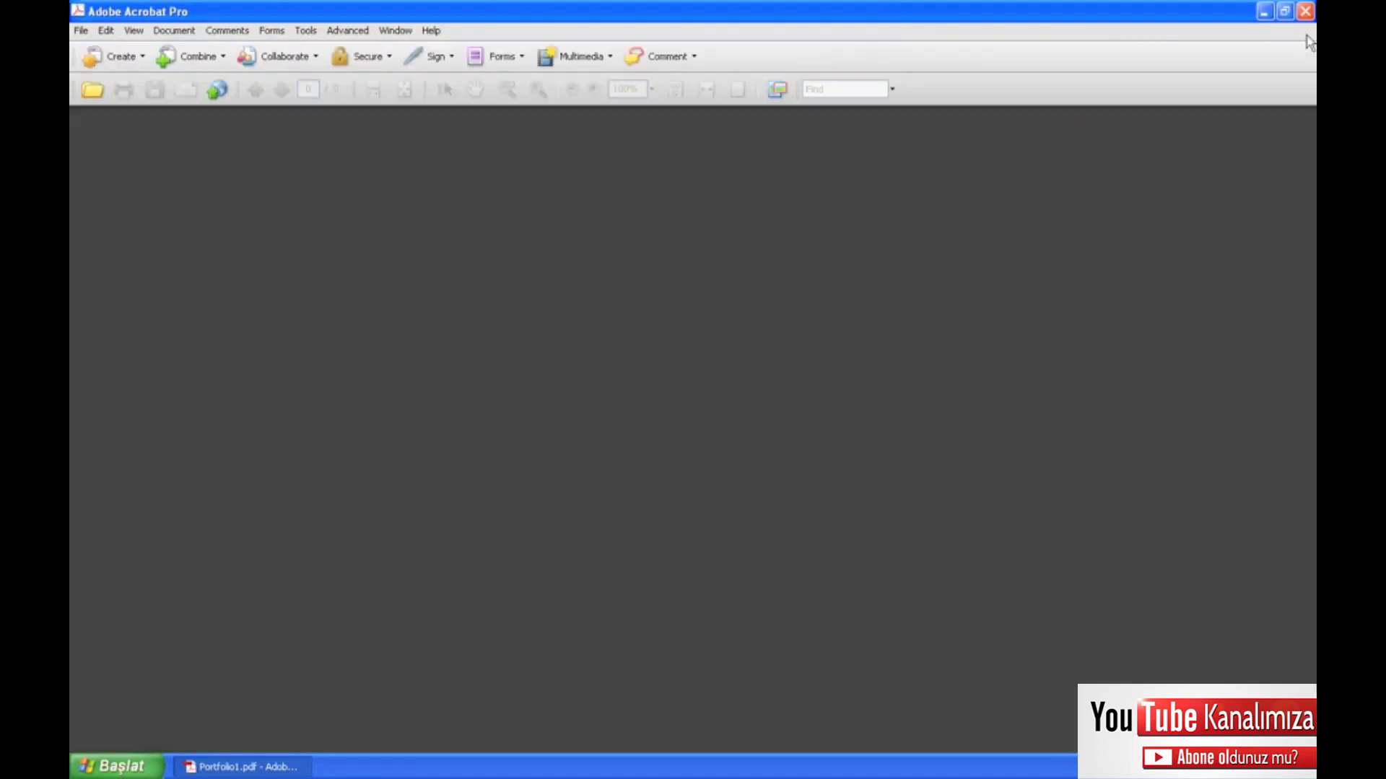
{"action": "left_click", "coordinate": [1305, 10]}
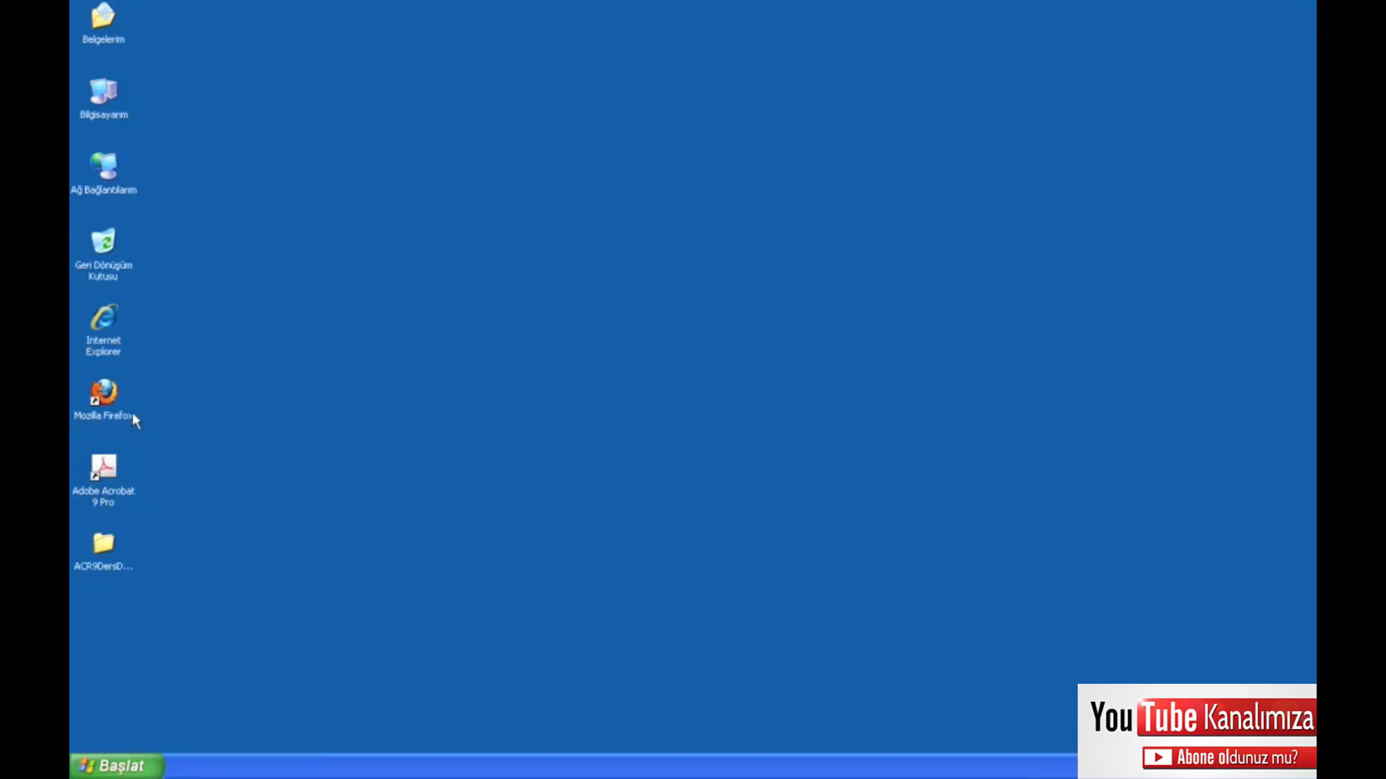
{"action": "double_click", "coordinate": [112, 546]}
{"action": "double_click", "coordinate": [349, 128]}
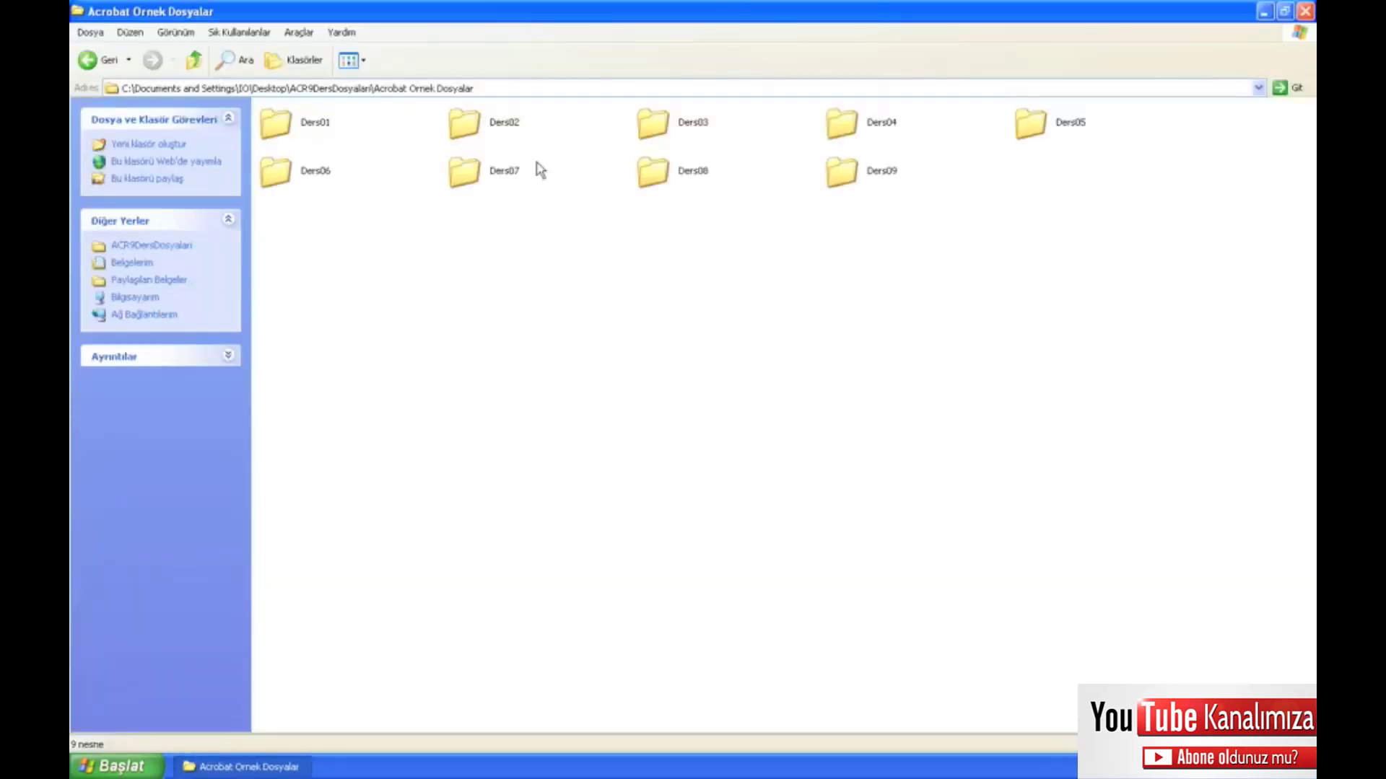
{"action": "double_click", "coordinate": [1024, 130]}
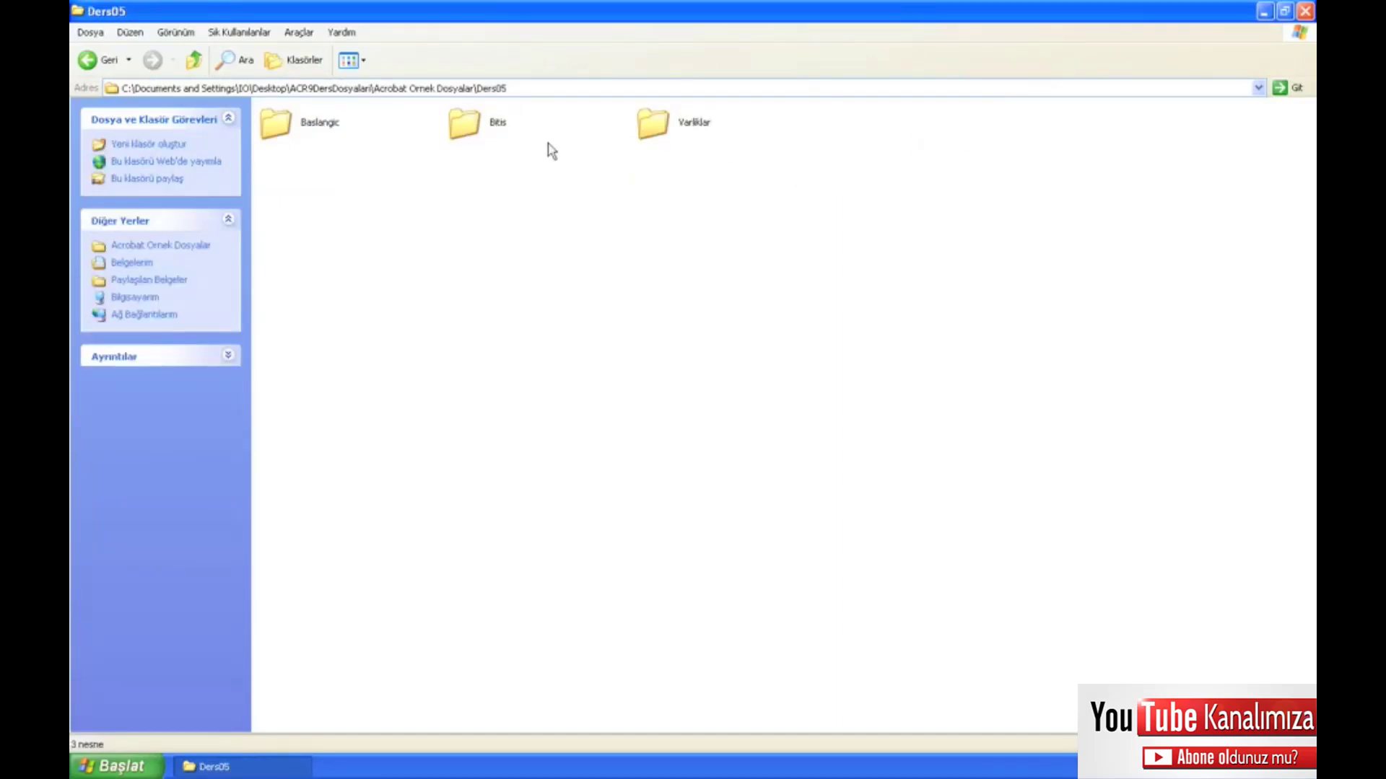
{"action": "double_click", "coordinate": [499, 143]}
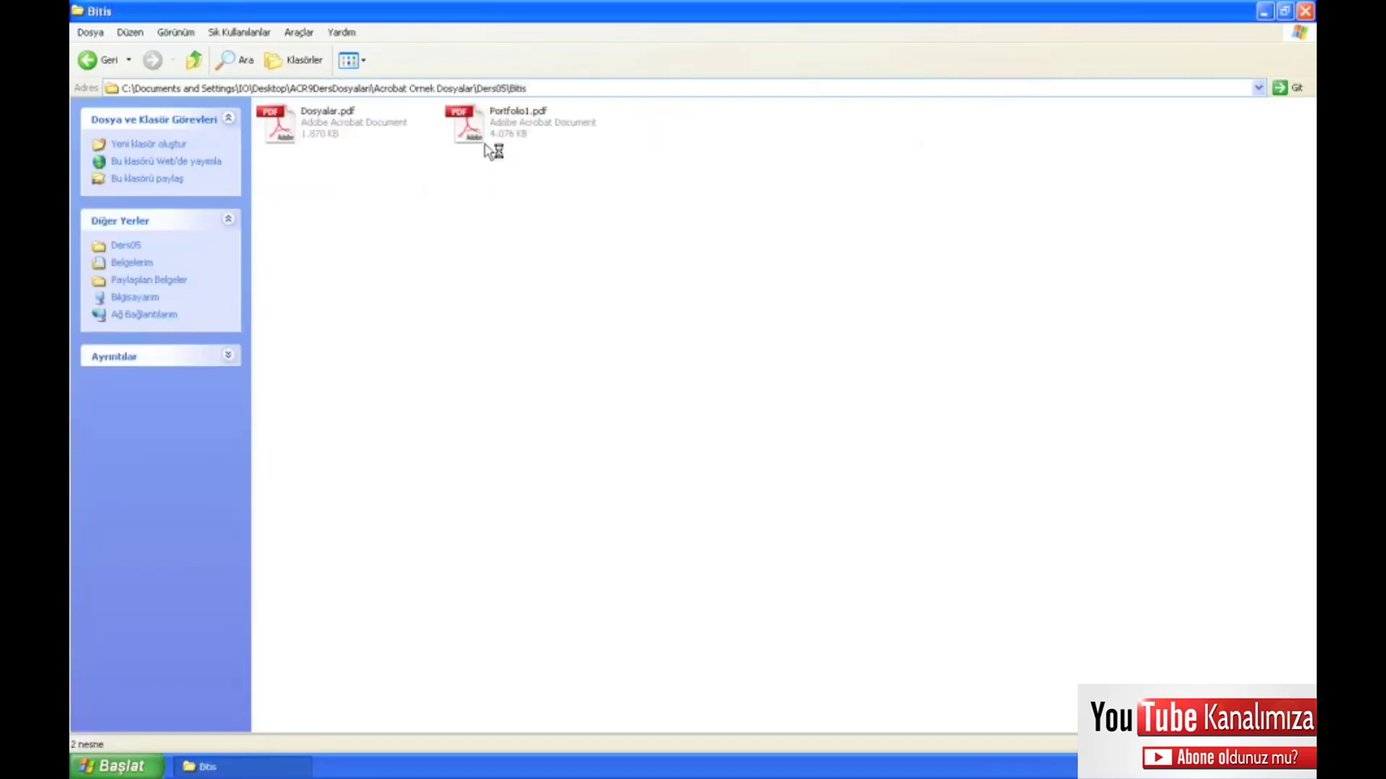
{"action": "double_click", "coordinate": [491, 144]}
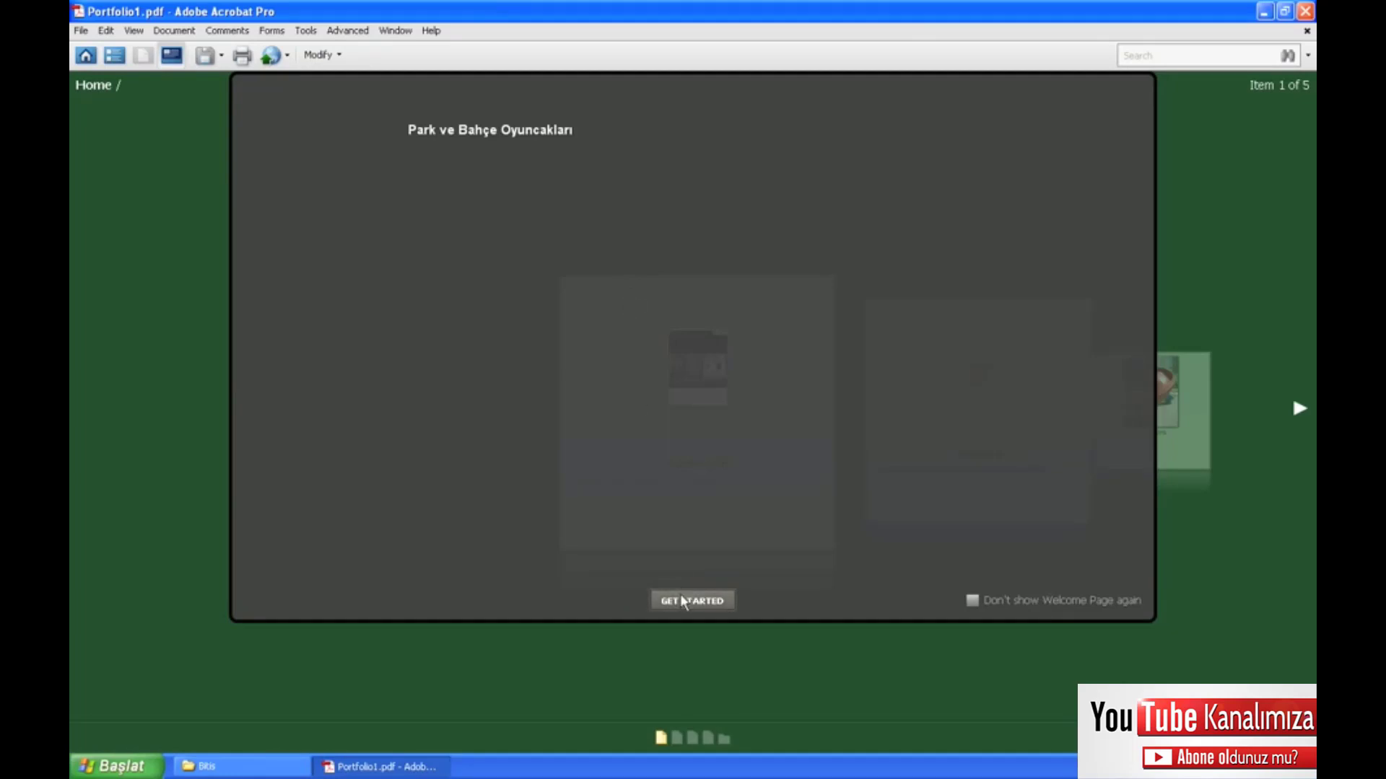
Dismiss the welcome page and browse forward through Damga.ai and kucuk.JPG
{"action": "left_click", "coordinate": [683, 602]}
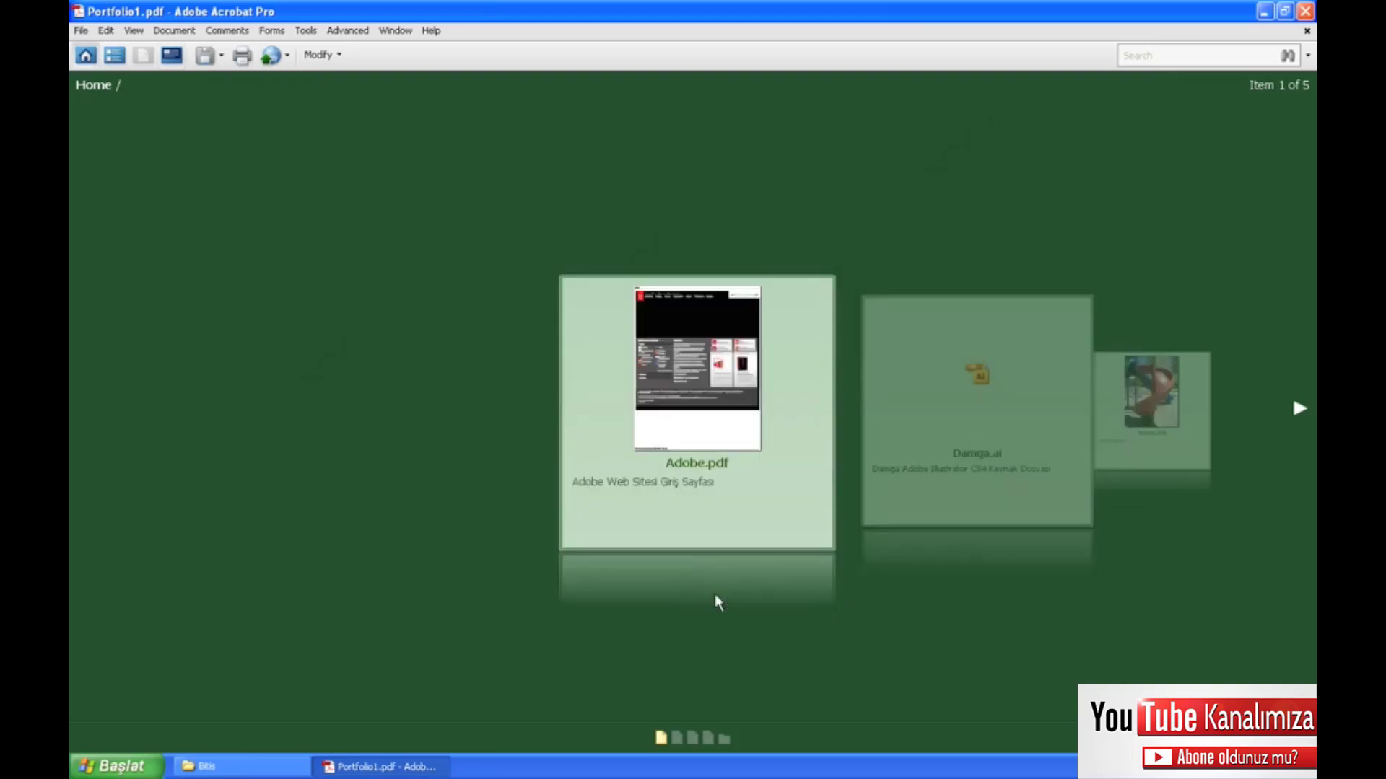
{"action": "left_click", "coordinate": [1299, 409]}
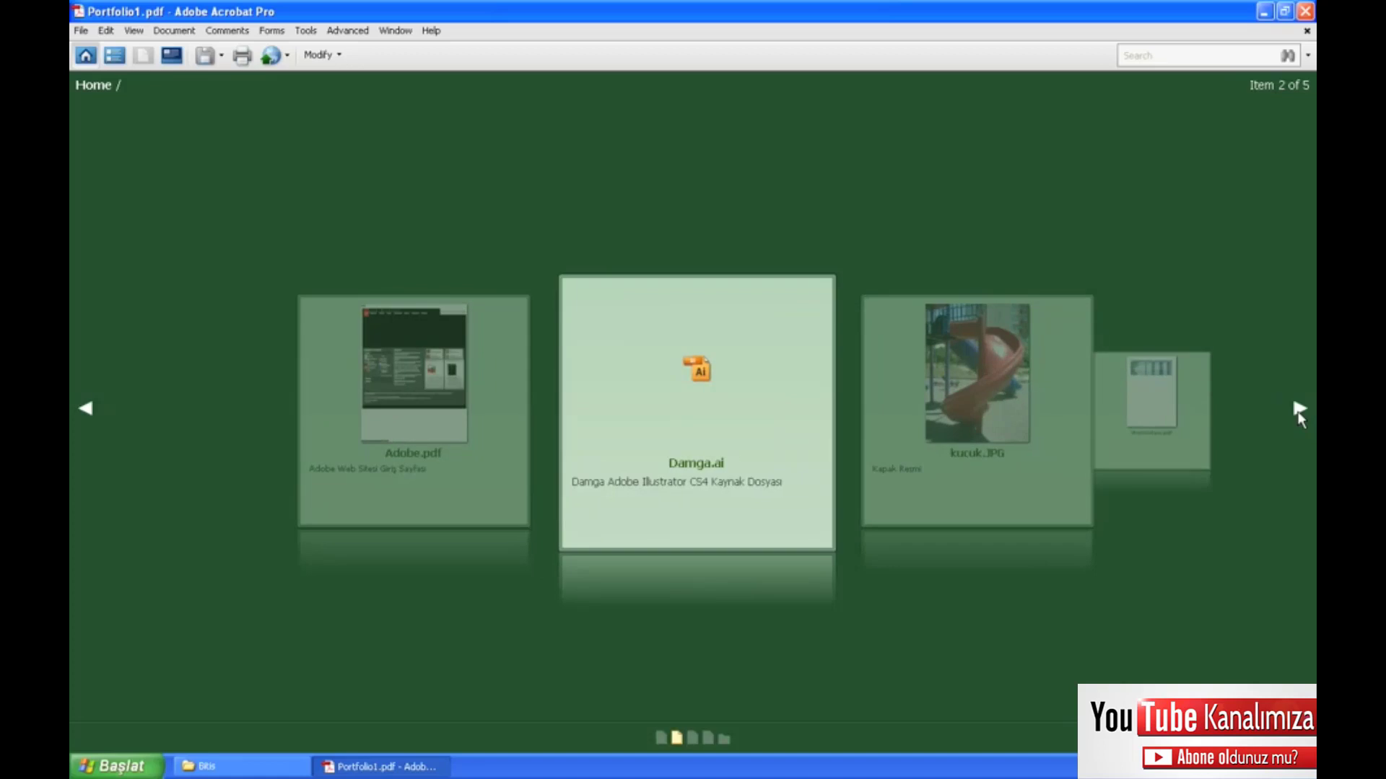
{"action": "left_click", "coordinate": [1299, 409]}
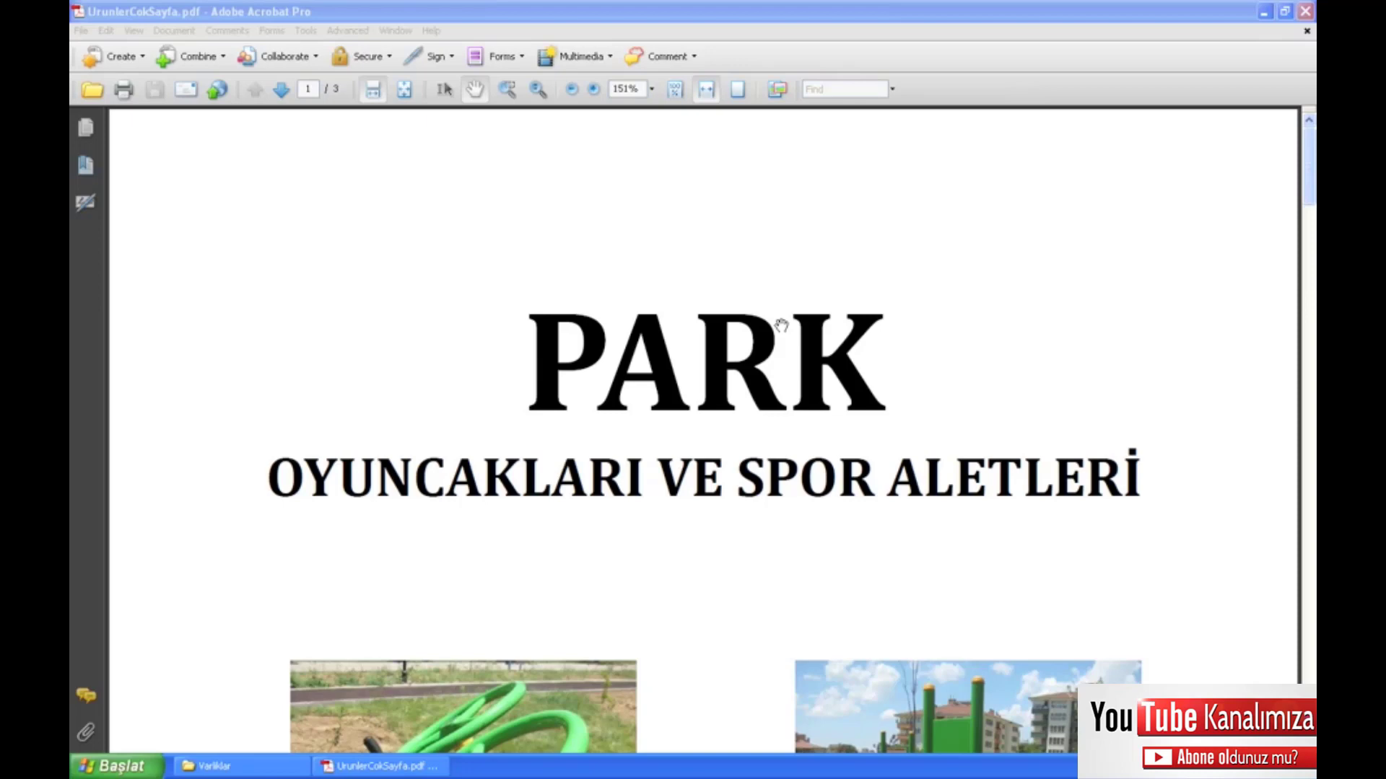
Delete page 3 of UrunlerCokSayfa.pdf, leaving two pages
{"action": "left_click", "coordinate": [93, 137]}
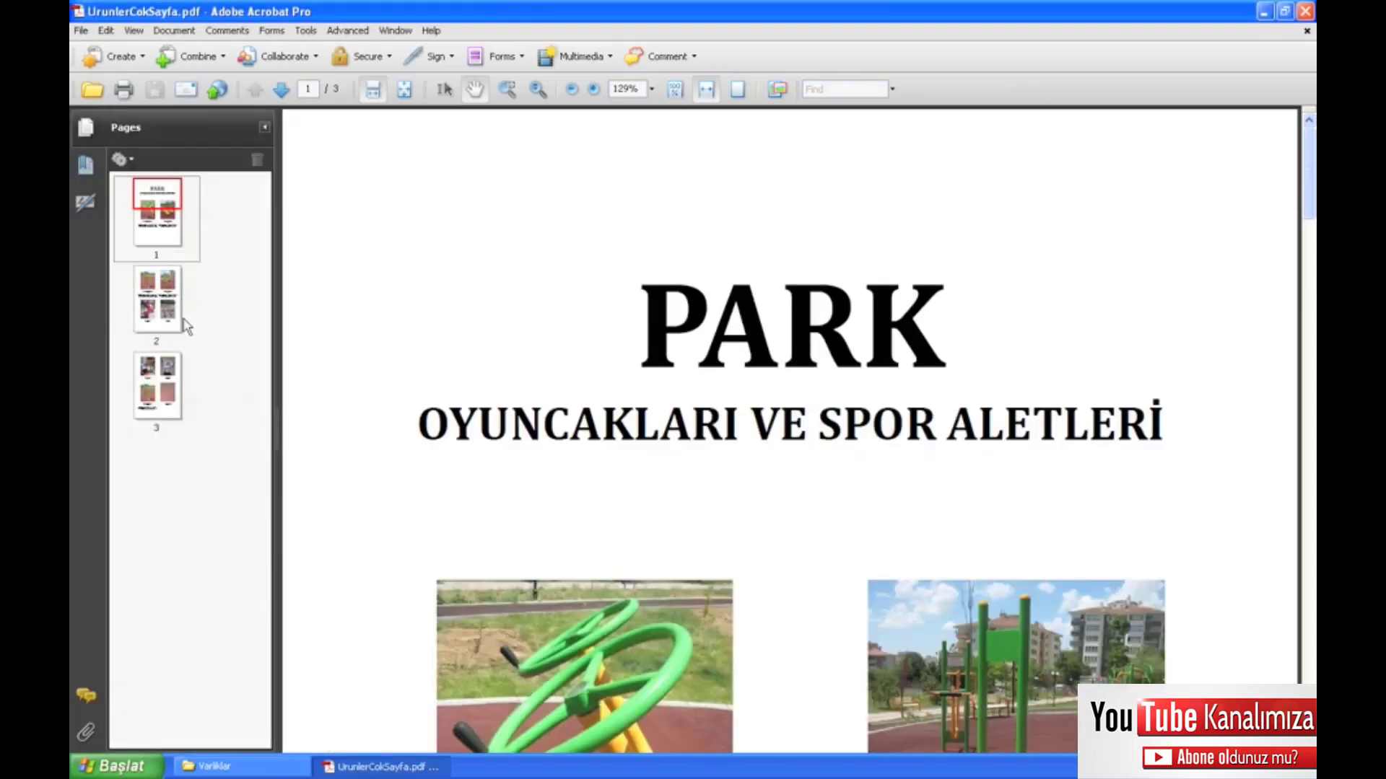
{"action": "left_click", "coordinate": [174, 311]}
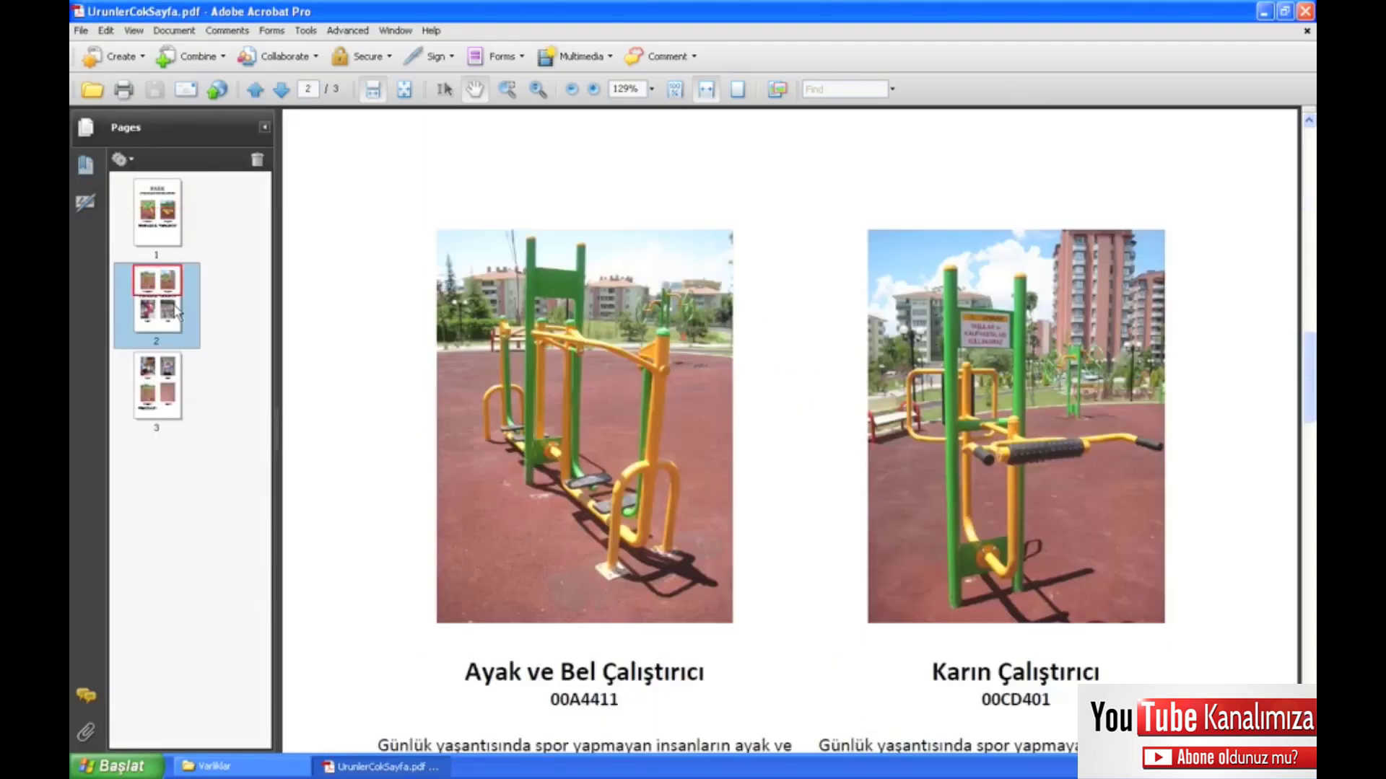
{"action": "right_click", "coordinate": [154, 396]}
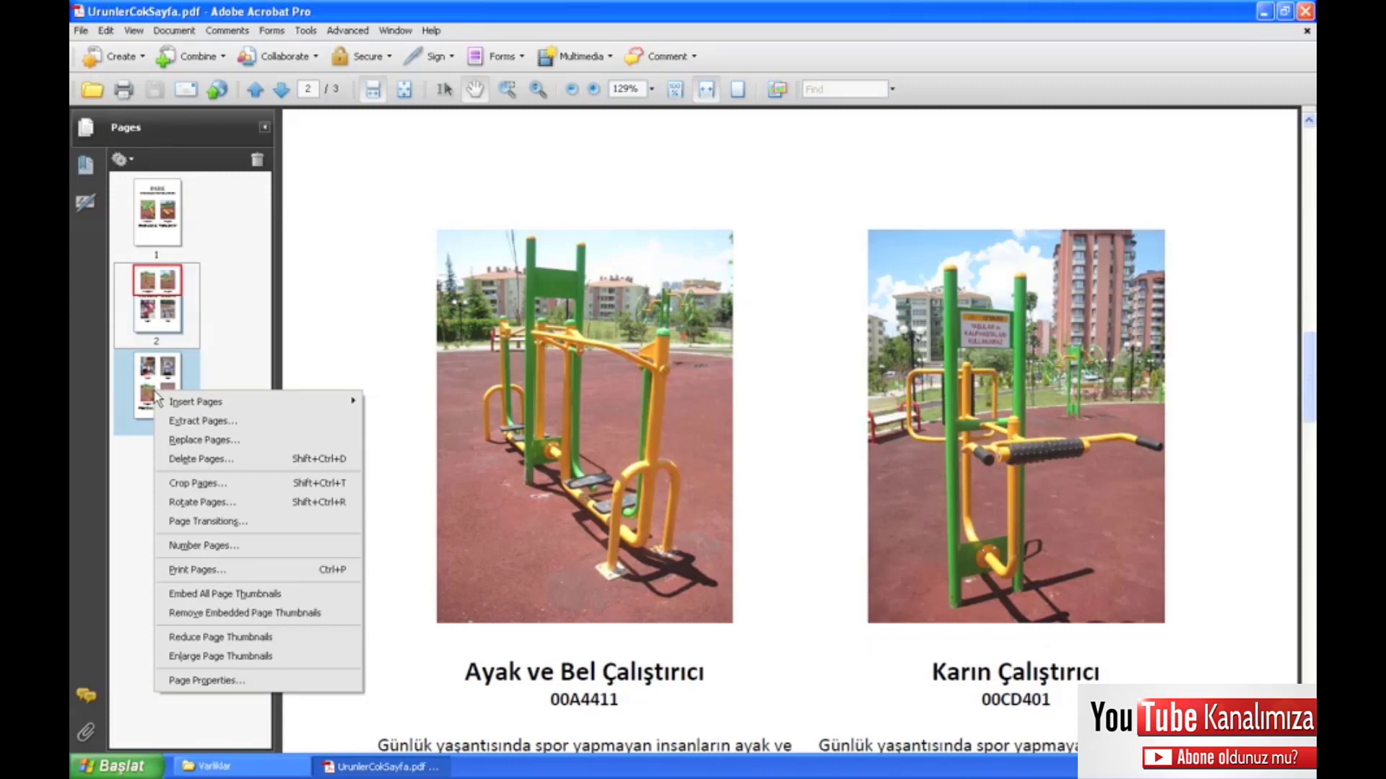
{"action": "left_click", "coordinate": [206, 459]}
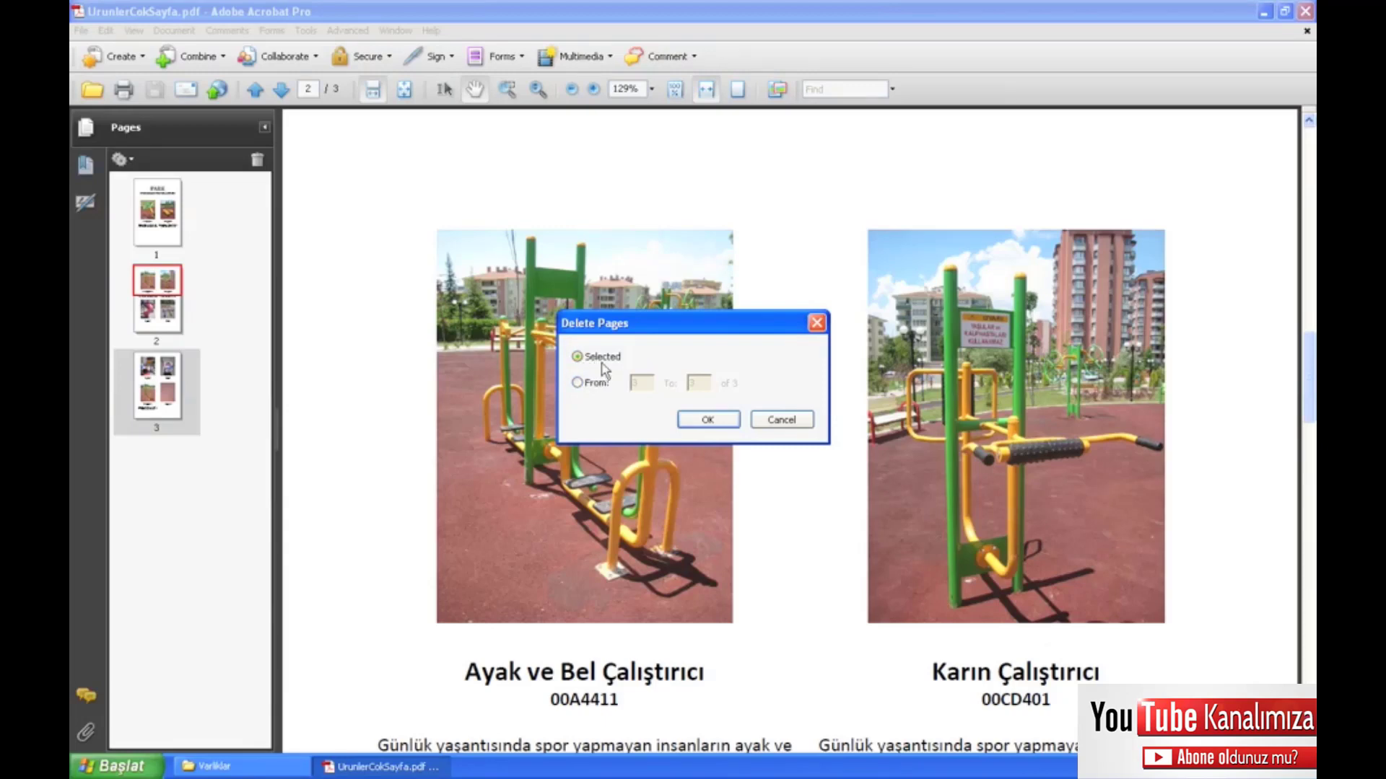
{"action": "left_click", "coordinate": [708, 422]}
{"action": "left_click", "coordinate": [594, 384]}
{"action": "left_click", "coordinate": [605, 359]}
{"action": "left_click", "coordinate": [716, 425]}
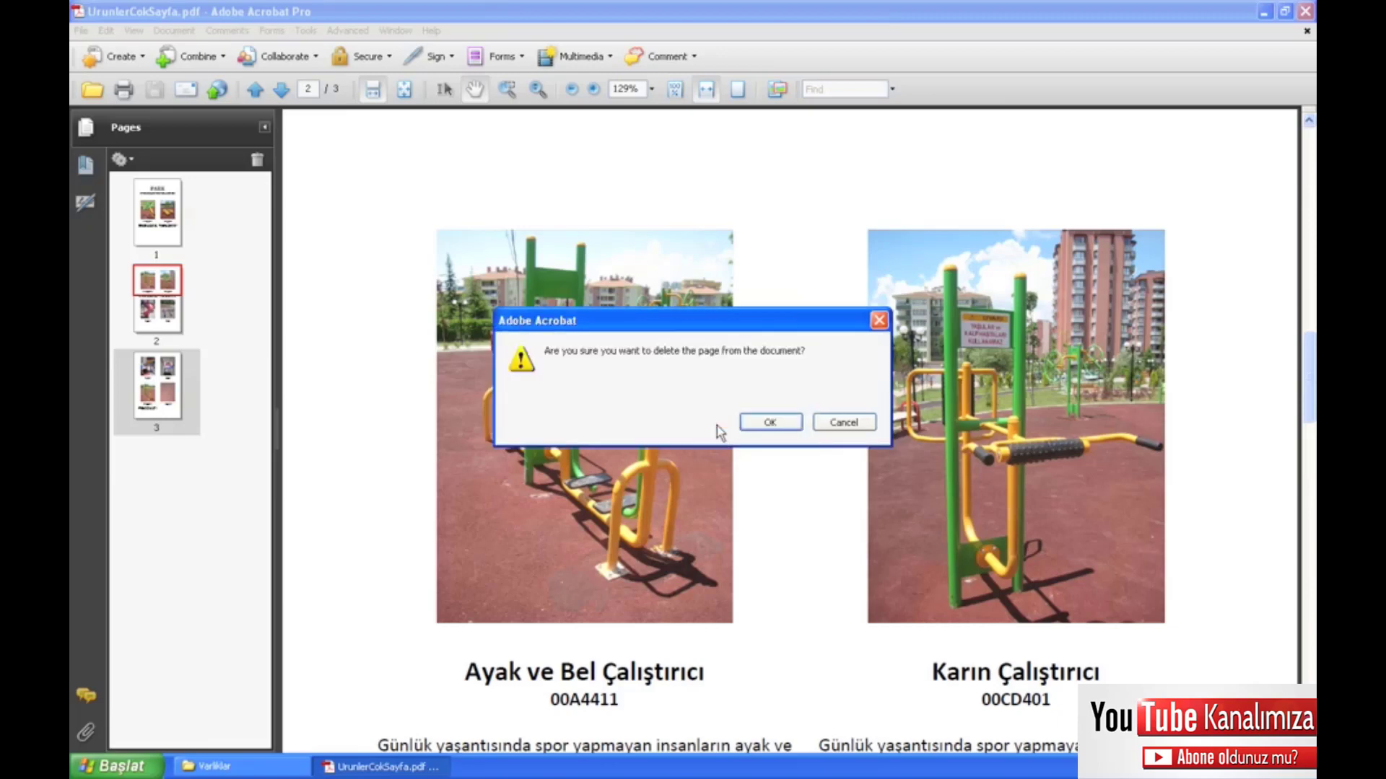
{"action": "left_click", "coordinate": [770, 423]}
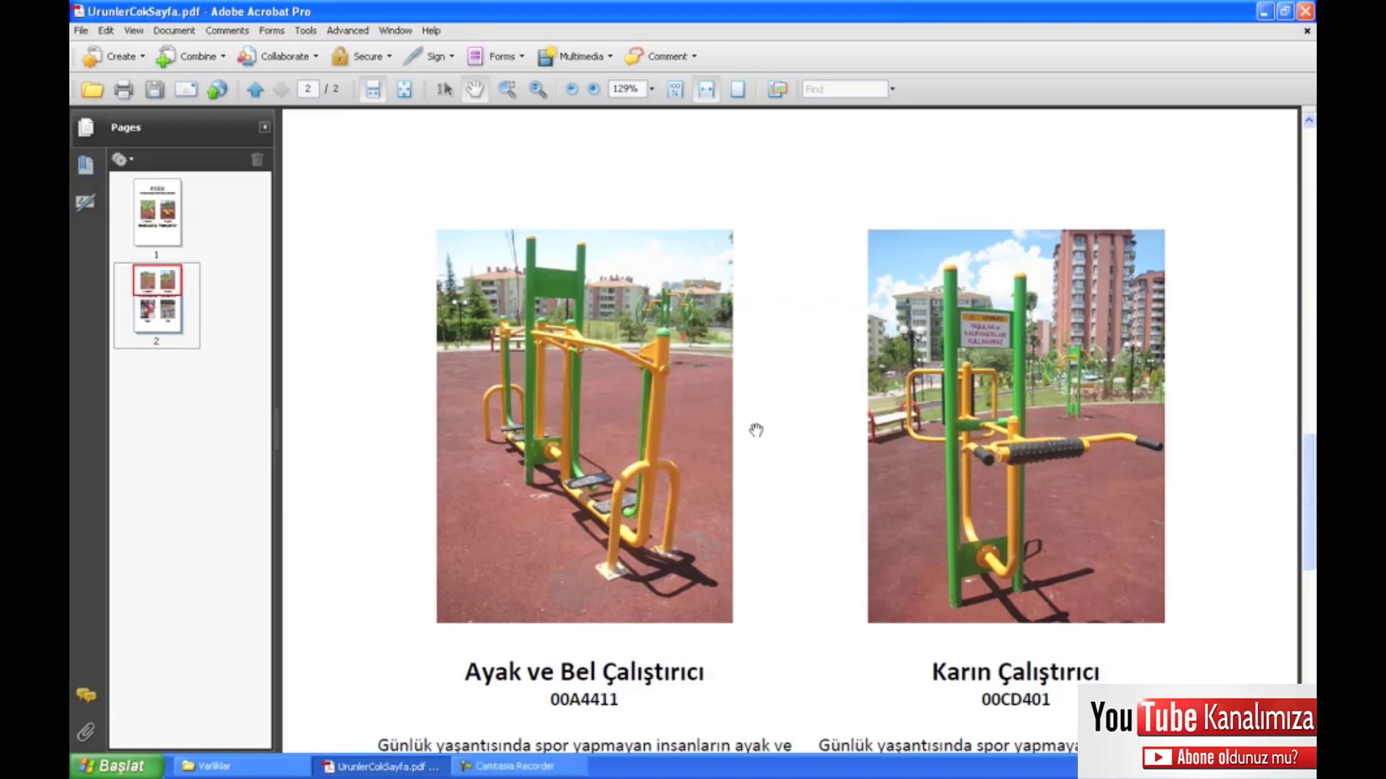
Reopen the Delete Pages options from the Document menu and cancel without deleting
{"action": "left_click", "coordinate": [189, 34]}
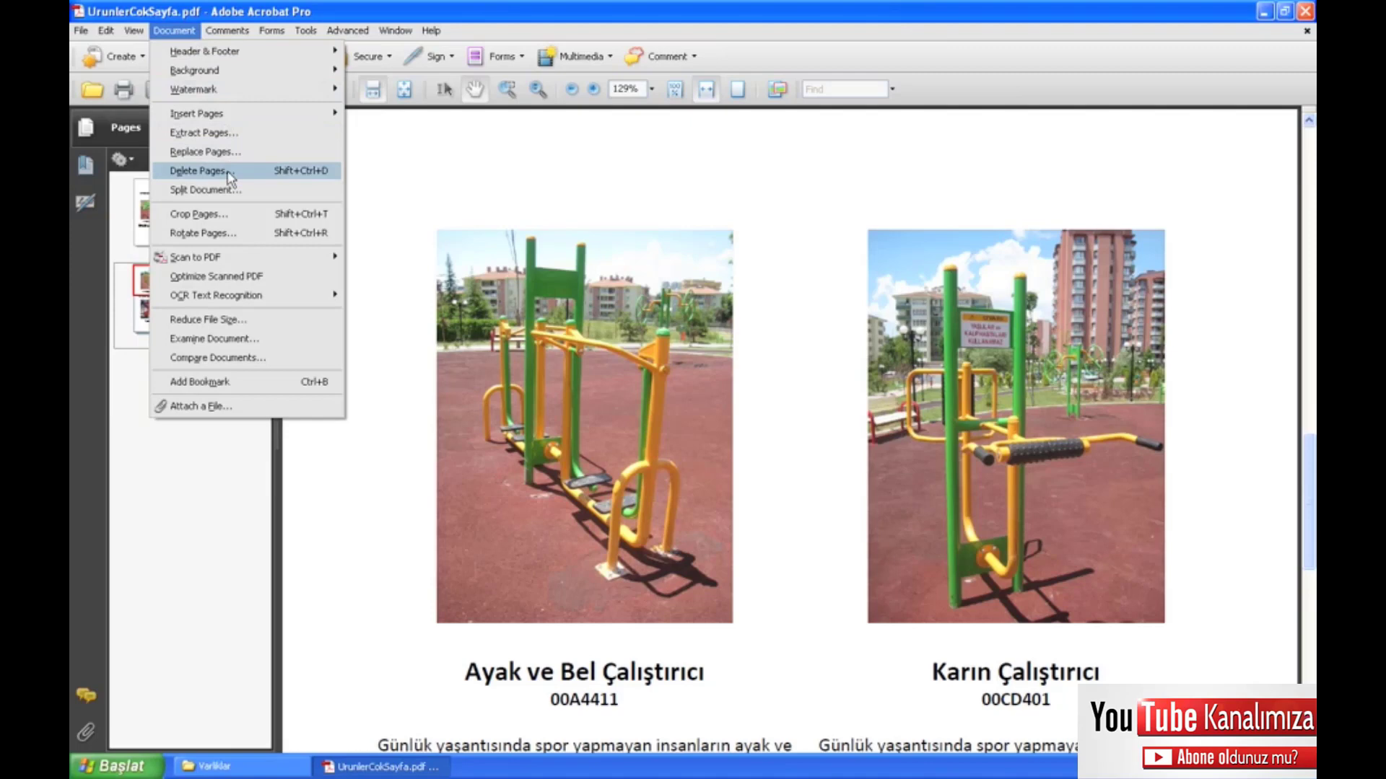
{"action": "left_click", "coordinate": [326, 177]}
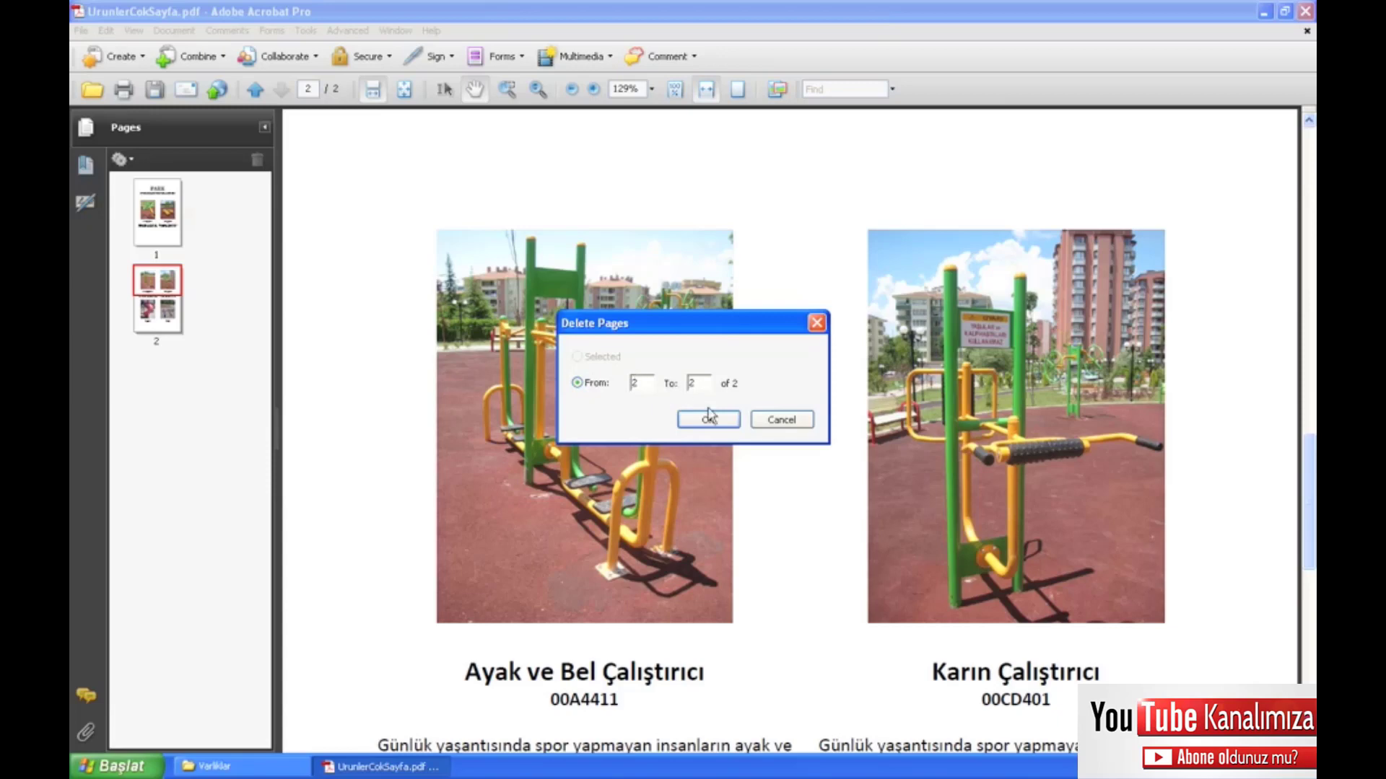
{"action": "left_click", "coordinate": [807, 421]}
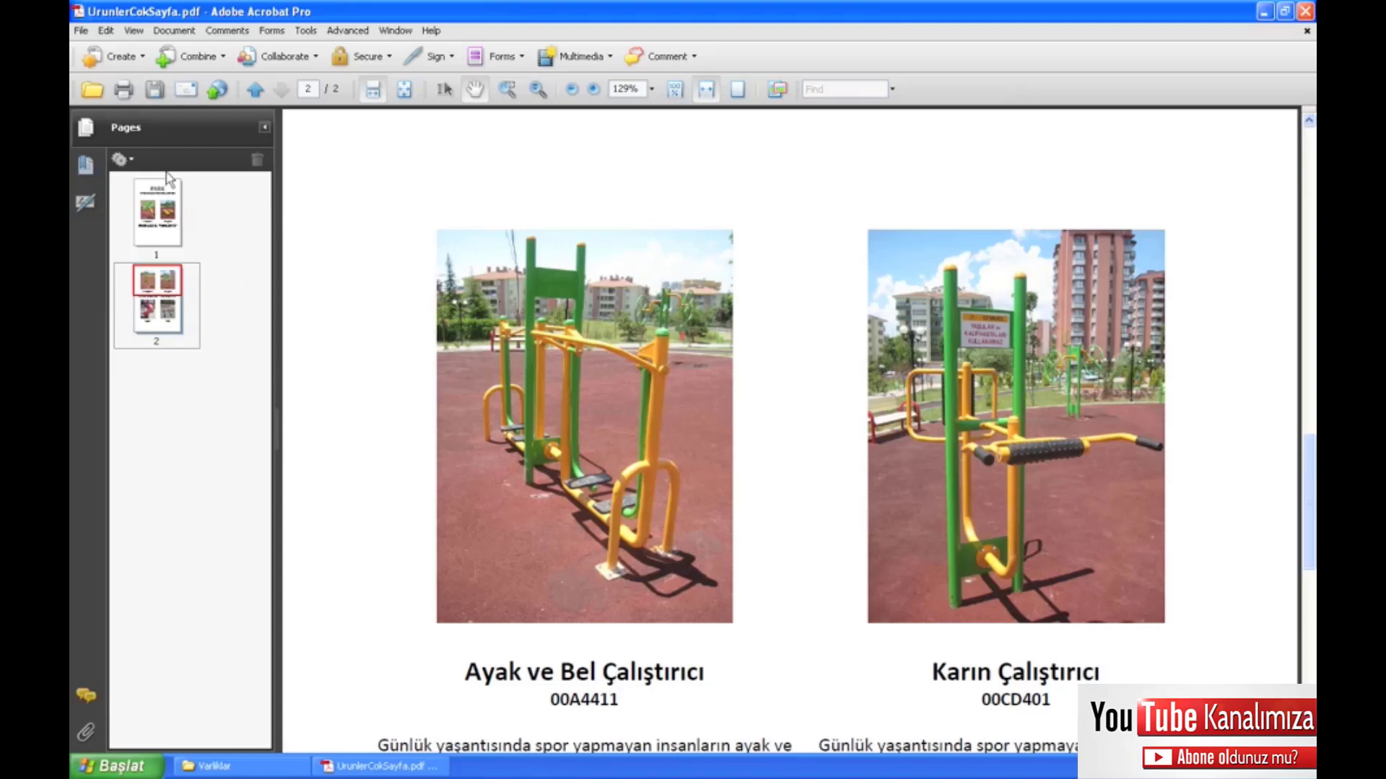
Choose Adobe.pdf from the Ders06\Varliklar folder as the file to insert
{"action": "left_click", "coordinate": [132, 157]}
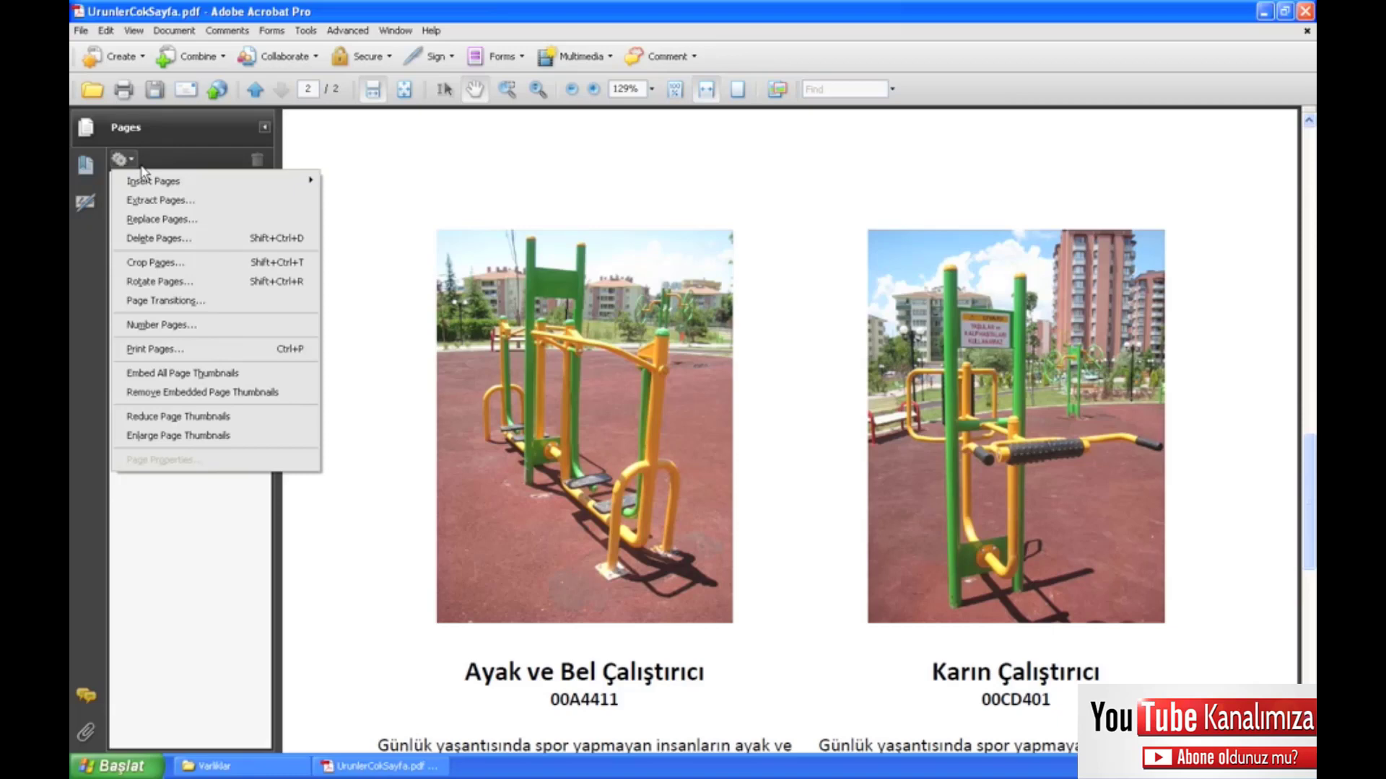
{"action": "mouse_move", "coordinate": [154, 181]}
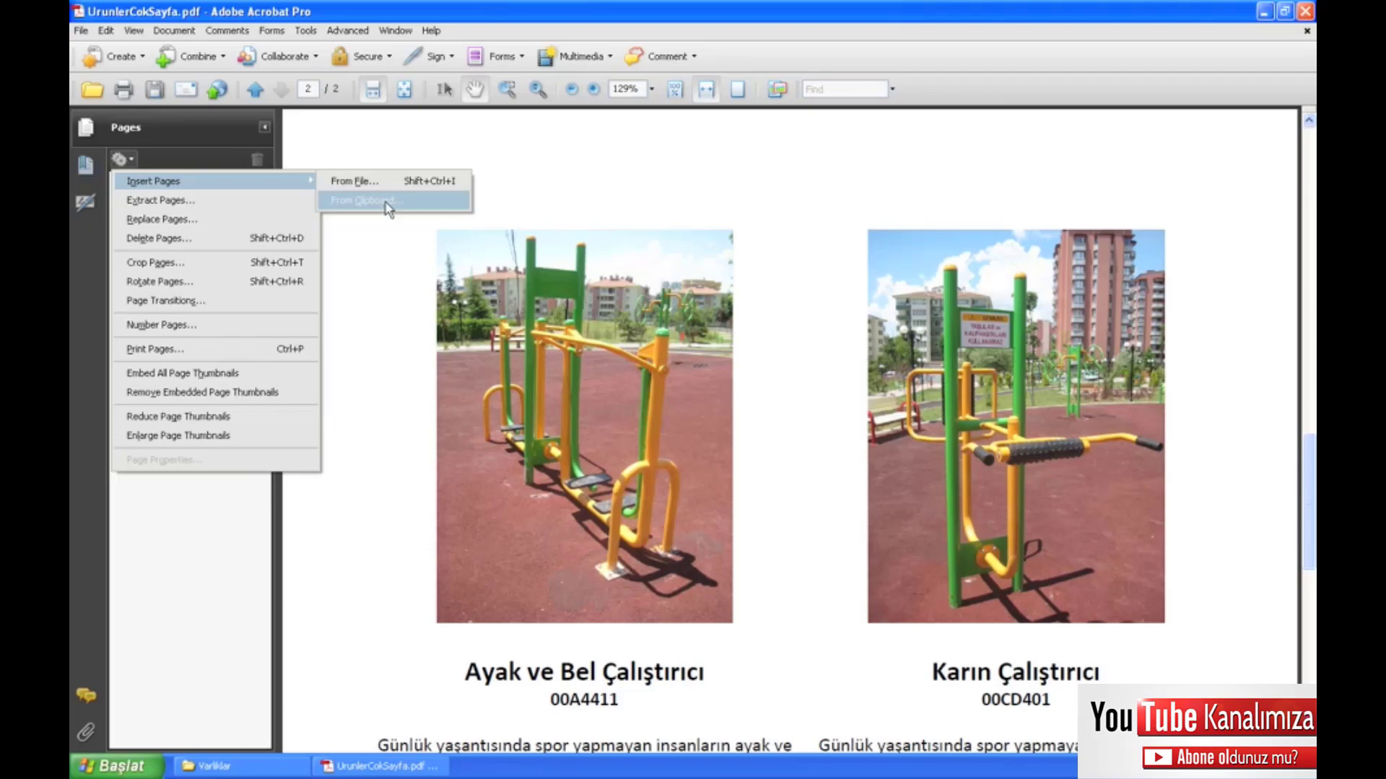
{"action": "left_click", "coordinate": [186, 32]}
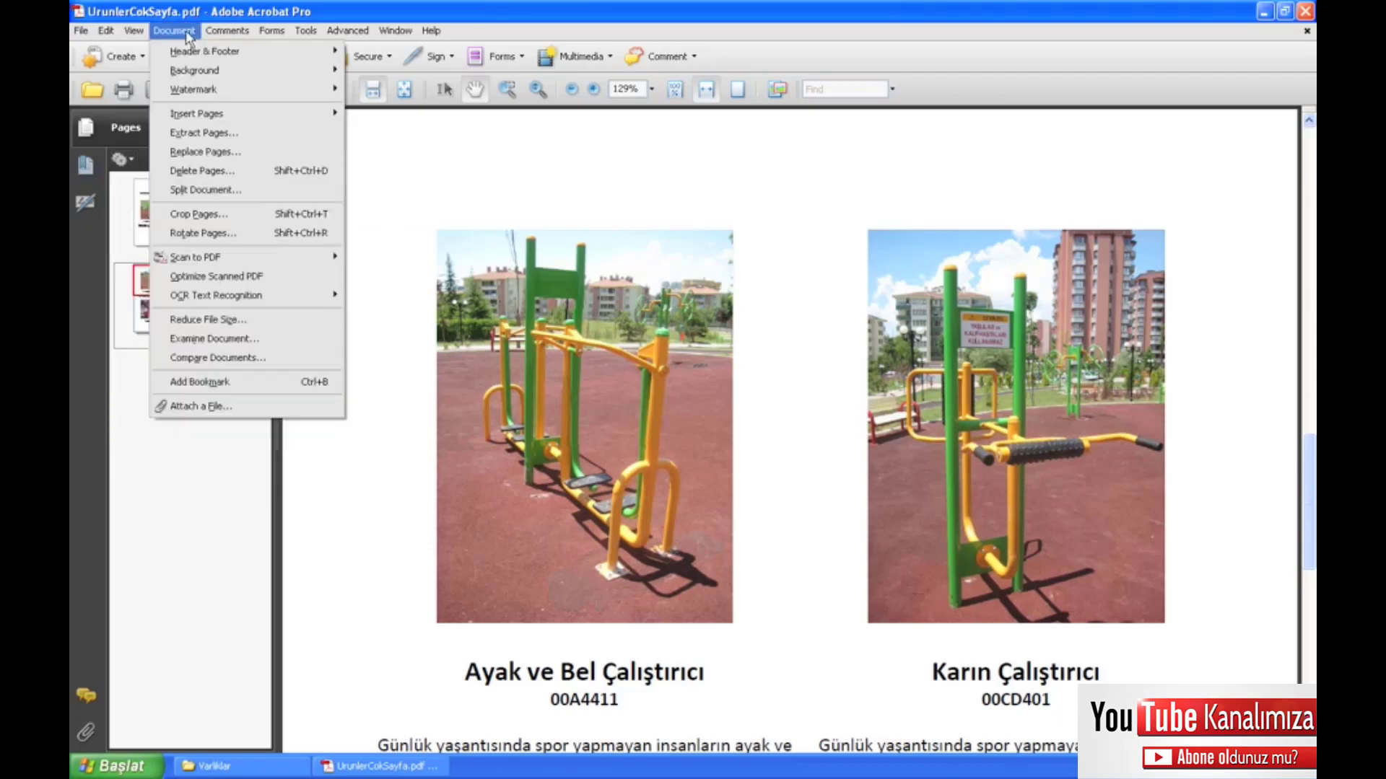
{"action": "mouse_move", "coordinate": [196, 114]}
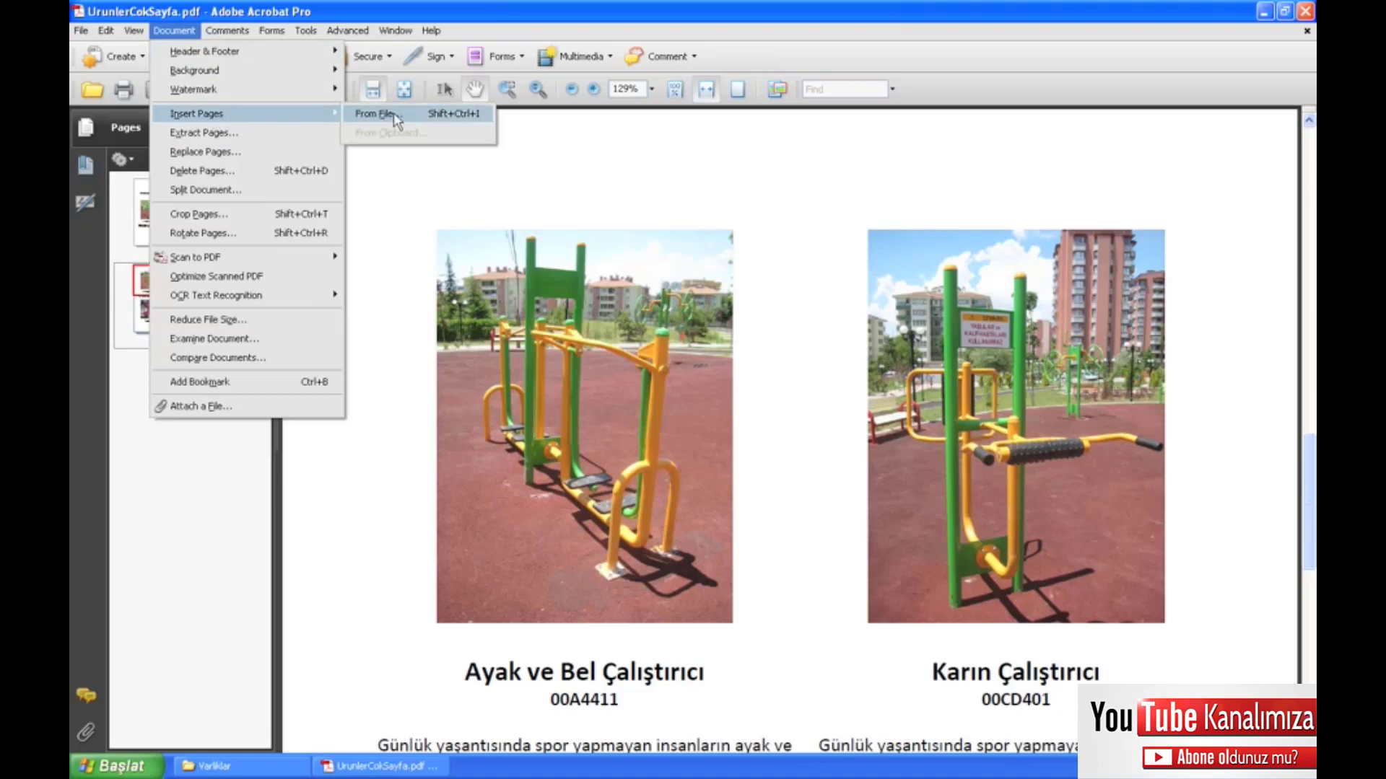
{"action": "left_click", "coordinate": [395, 119]}
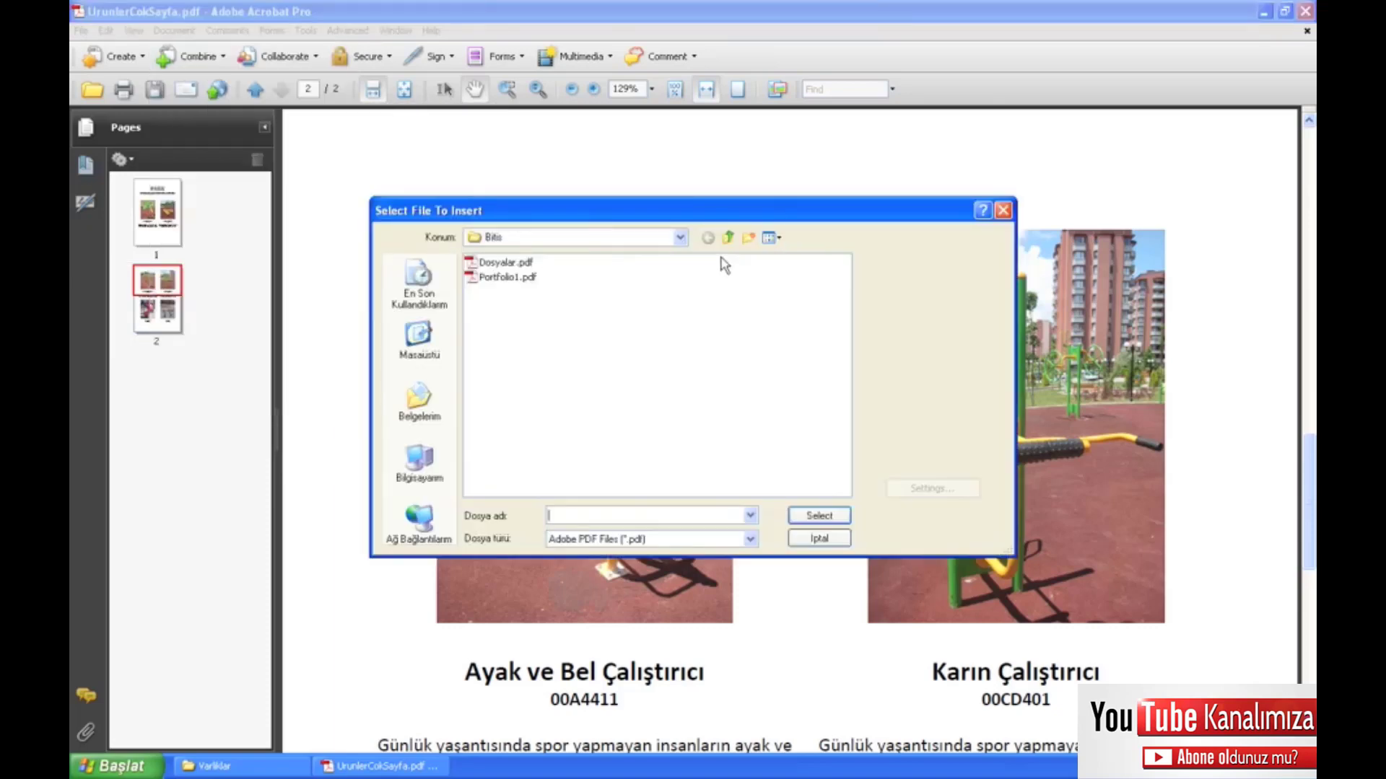
{"action": "left_click", "coordinate": [726, 239]}
{"action": "left_click", "coordinate": [723, 243]}
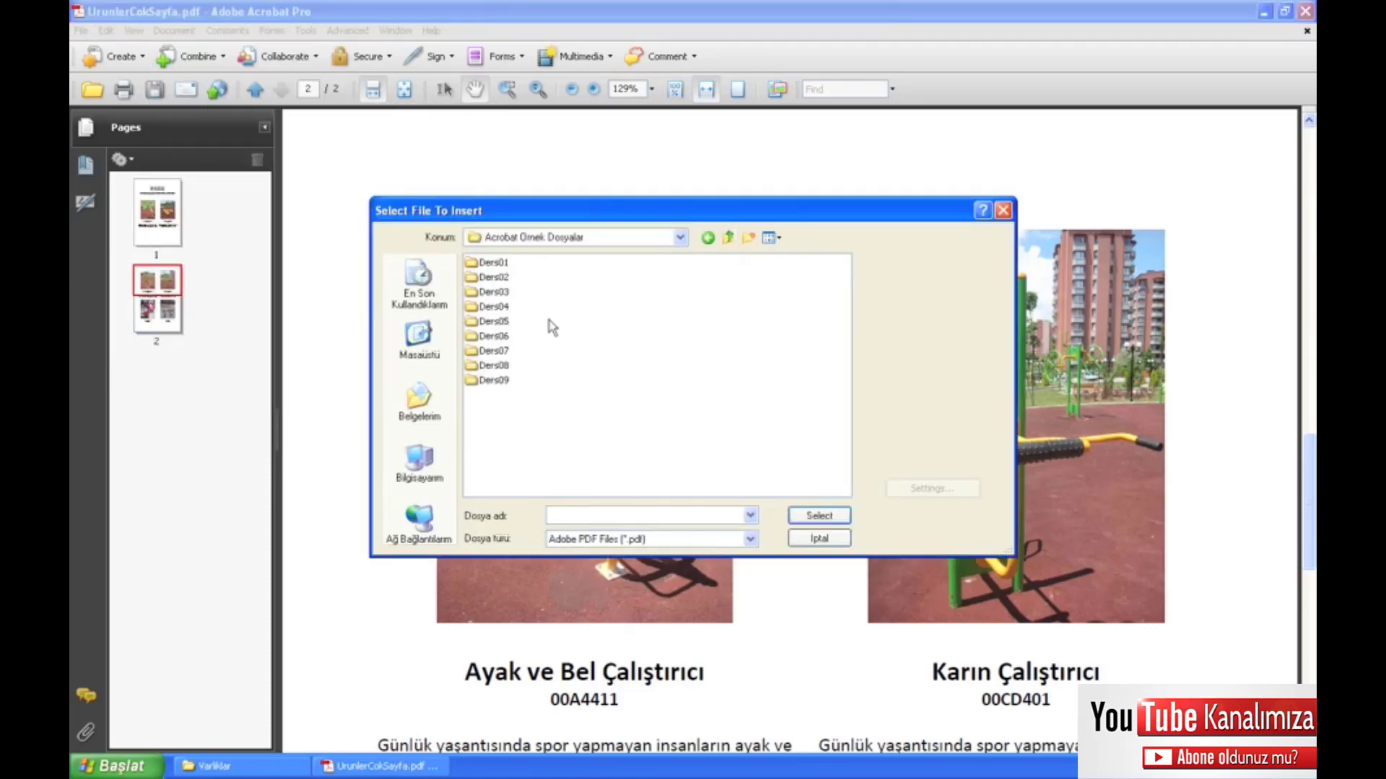
{"action": "double_click", "coordinate": [490, 336]}
{"action": "double_click", "coordinate": [493, 292]}
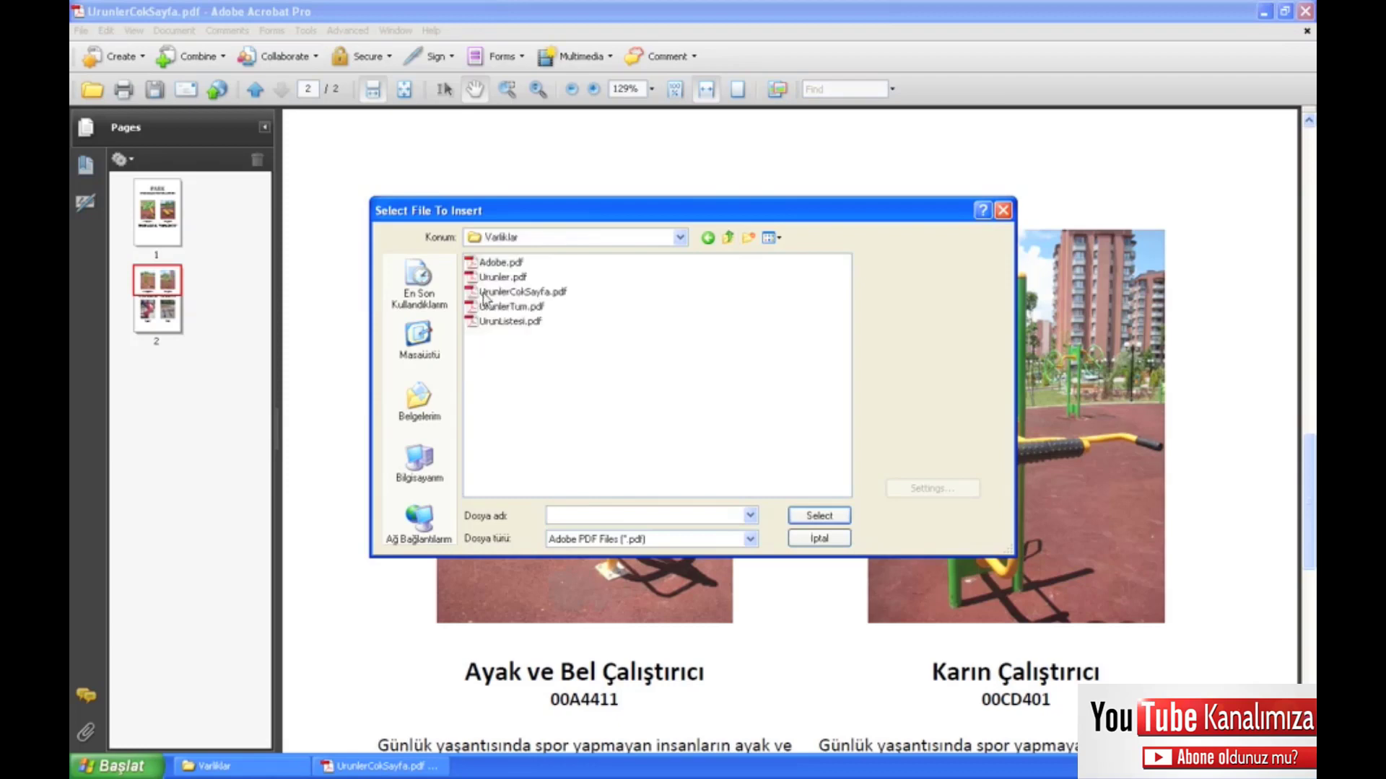
{"action": "left_click", "coordinate": [516, 264]}
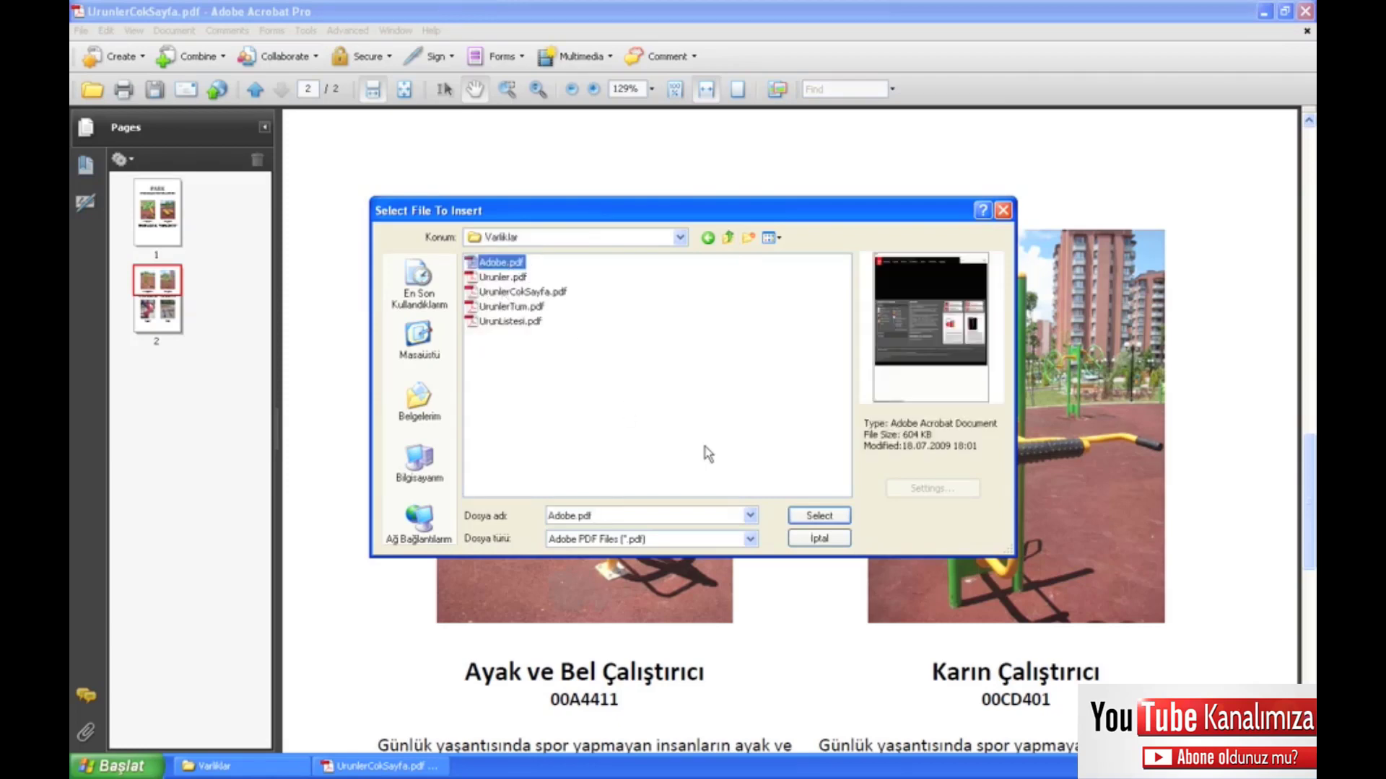
{"action": "left_click", "coordinate": [818, 517]}
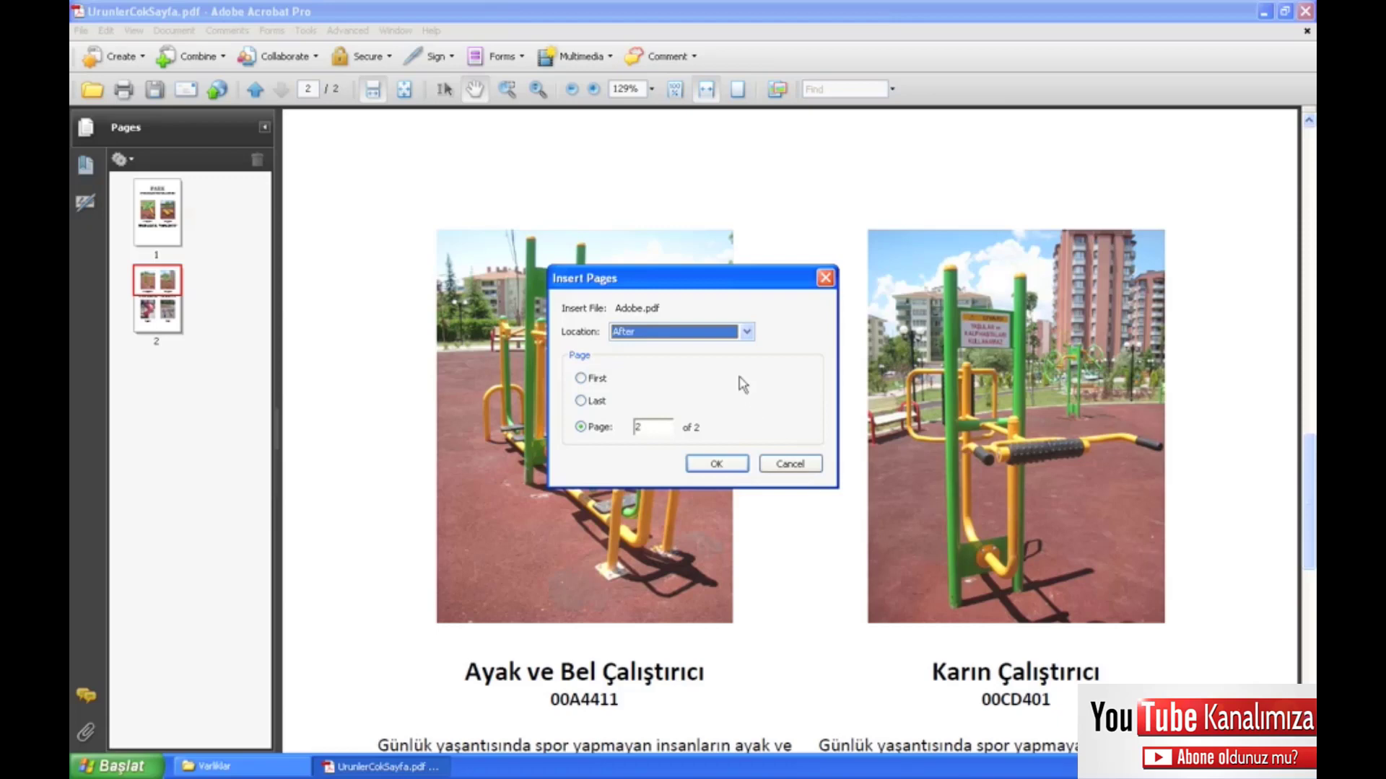
Insert Adobe.pdf's page after page 2
{"action": "left_click", "coordinate": [736, 336]}
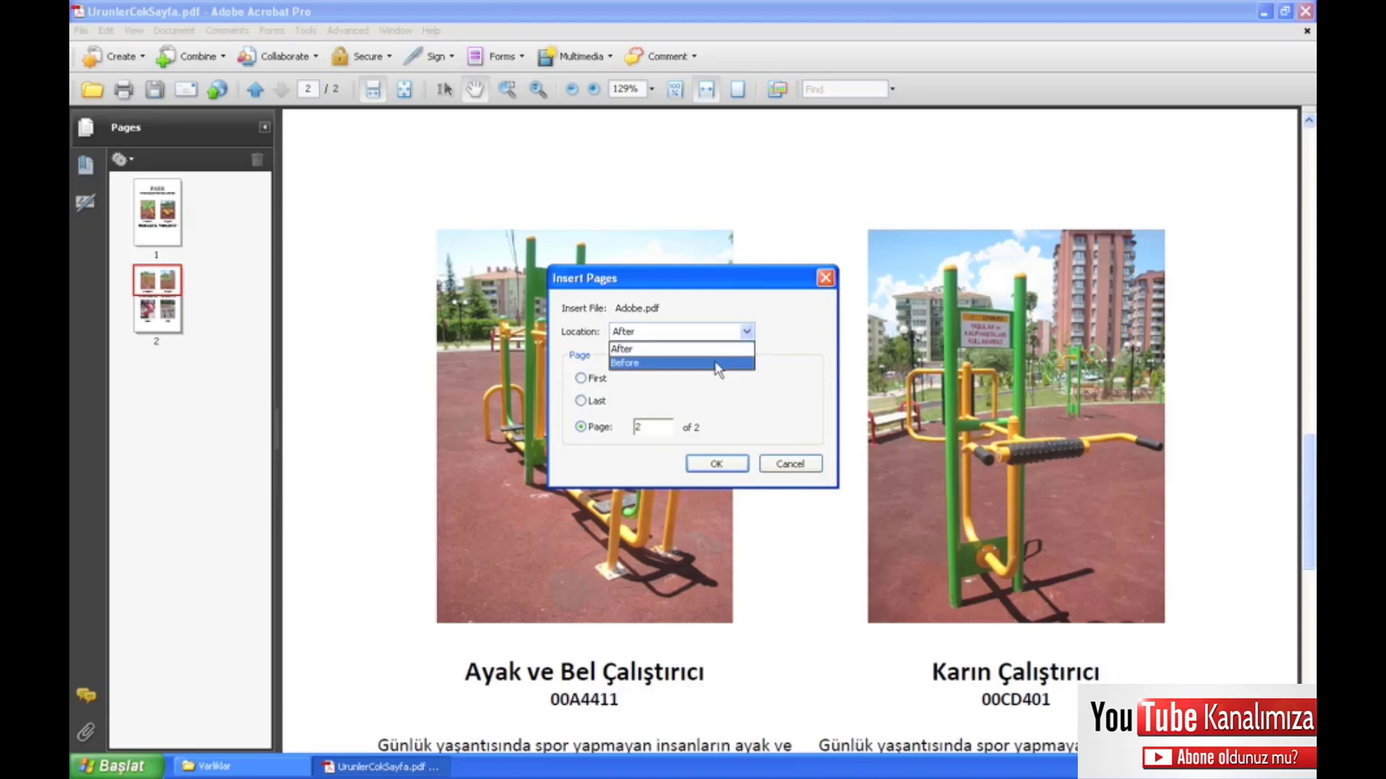
{"action": "left_click", "coordinate": [716, 376]}
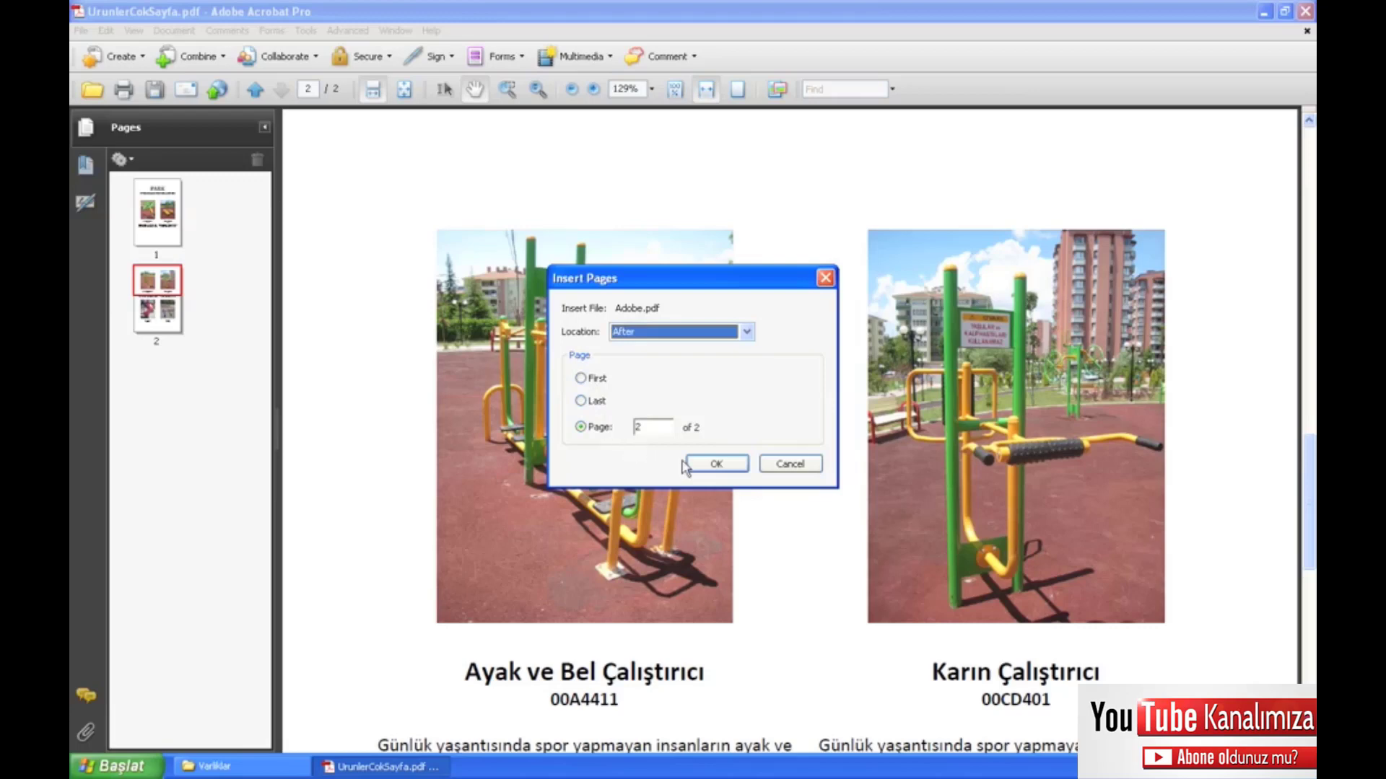
{"action": "left_click", "coordinate": [707, 462]}
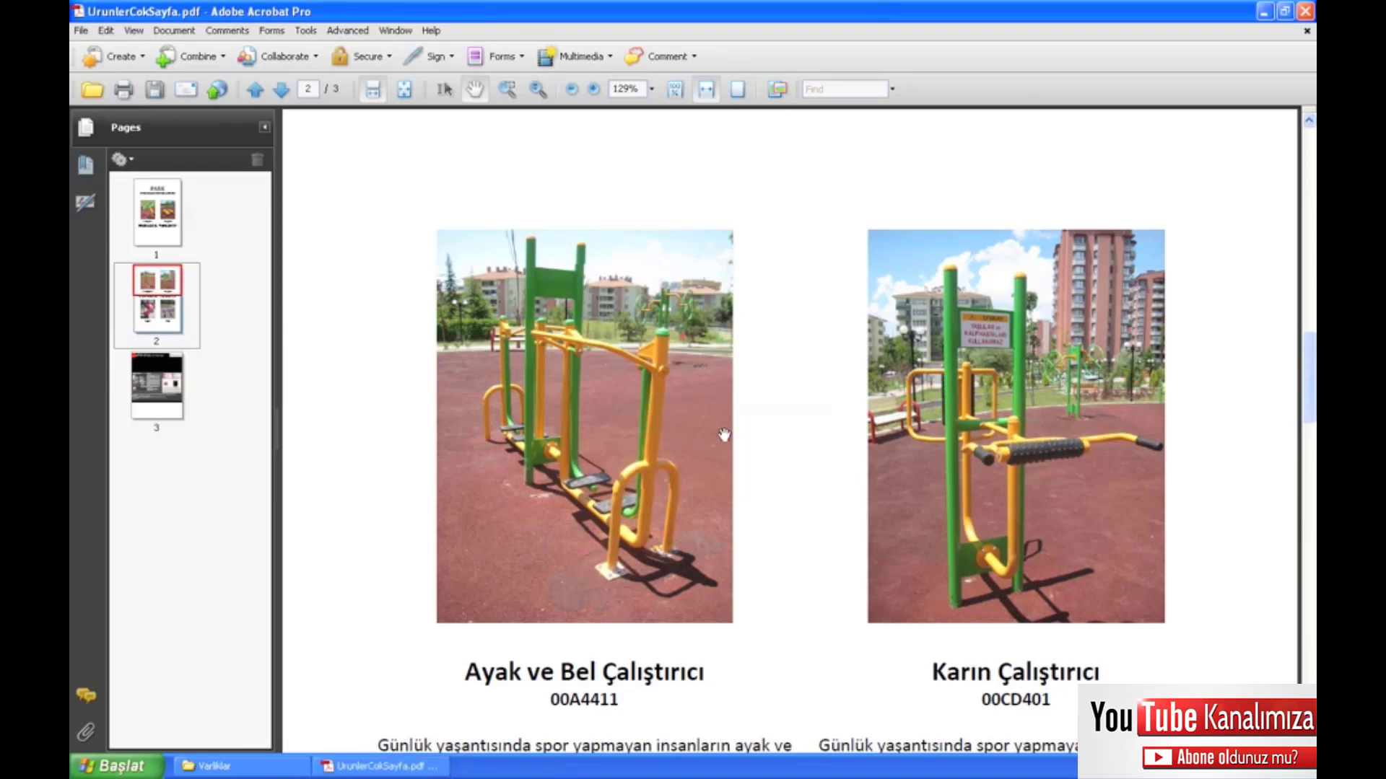
View the inserted page 3 and decline playing its multimedia content
{"action": "left_click", "coordinate": [177, 402]}
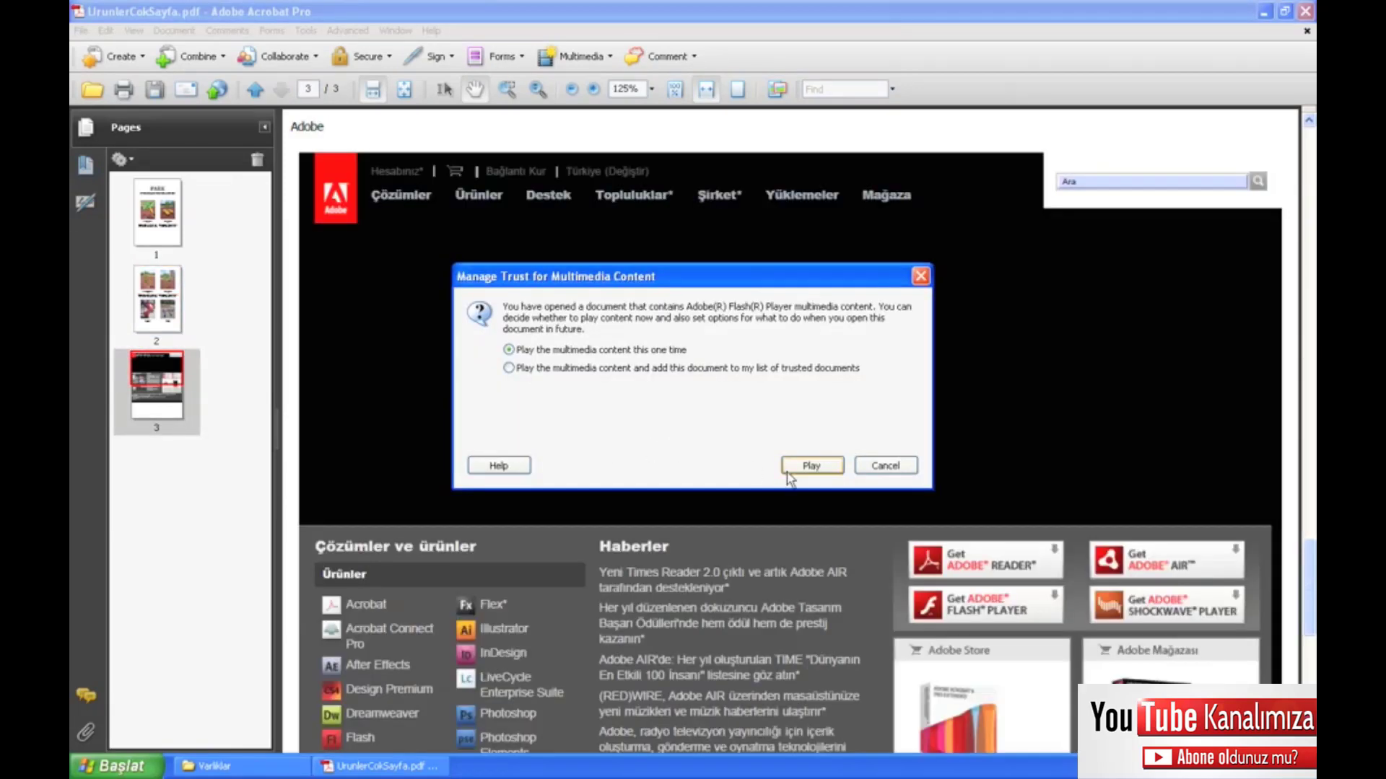
{"action": "left_click", "coordinate": [869, 467]}
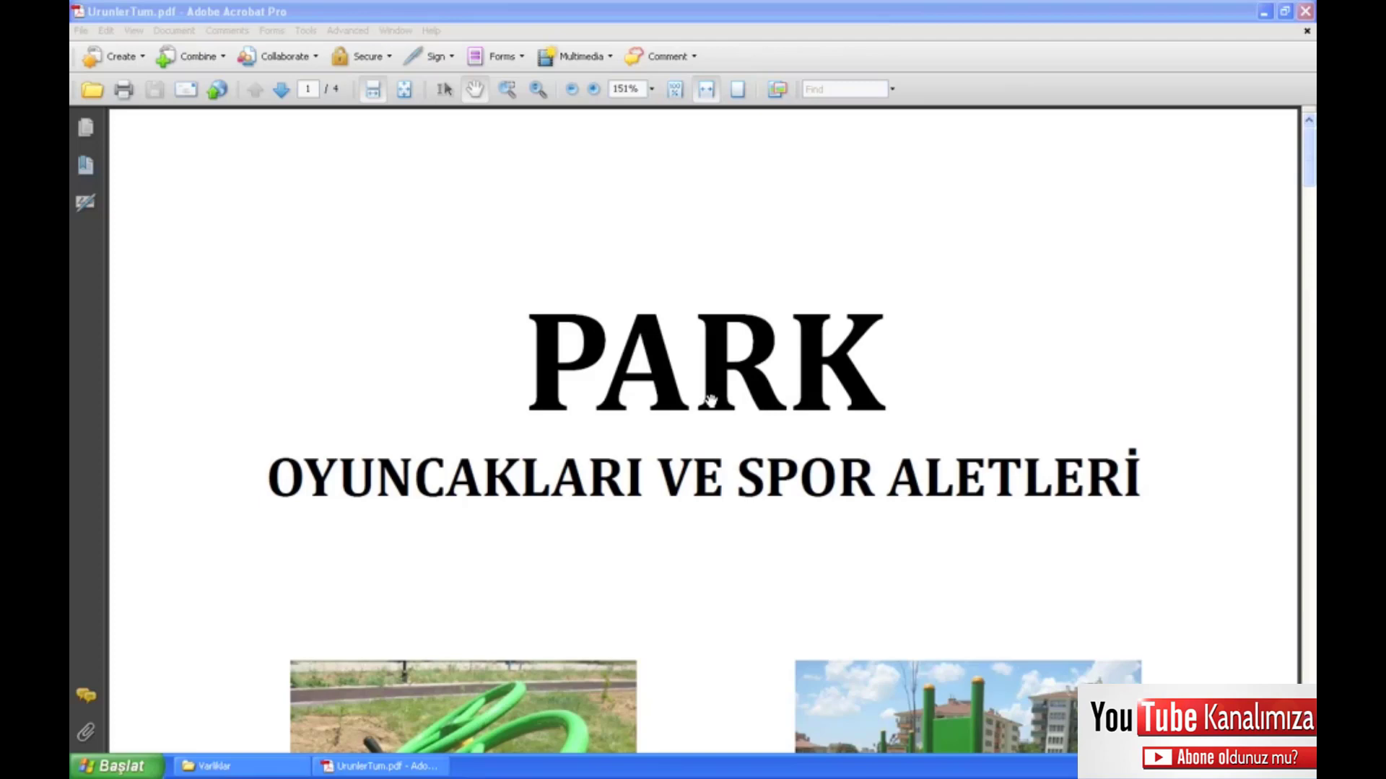
Select pages 3 and 4 of UrunlerTum.pdf and open Extract Pages
{"action": "left_click", "coordinate": [710, 401]}
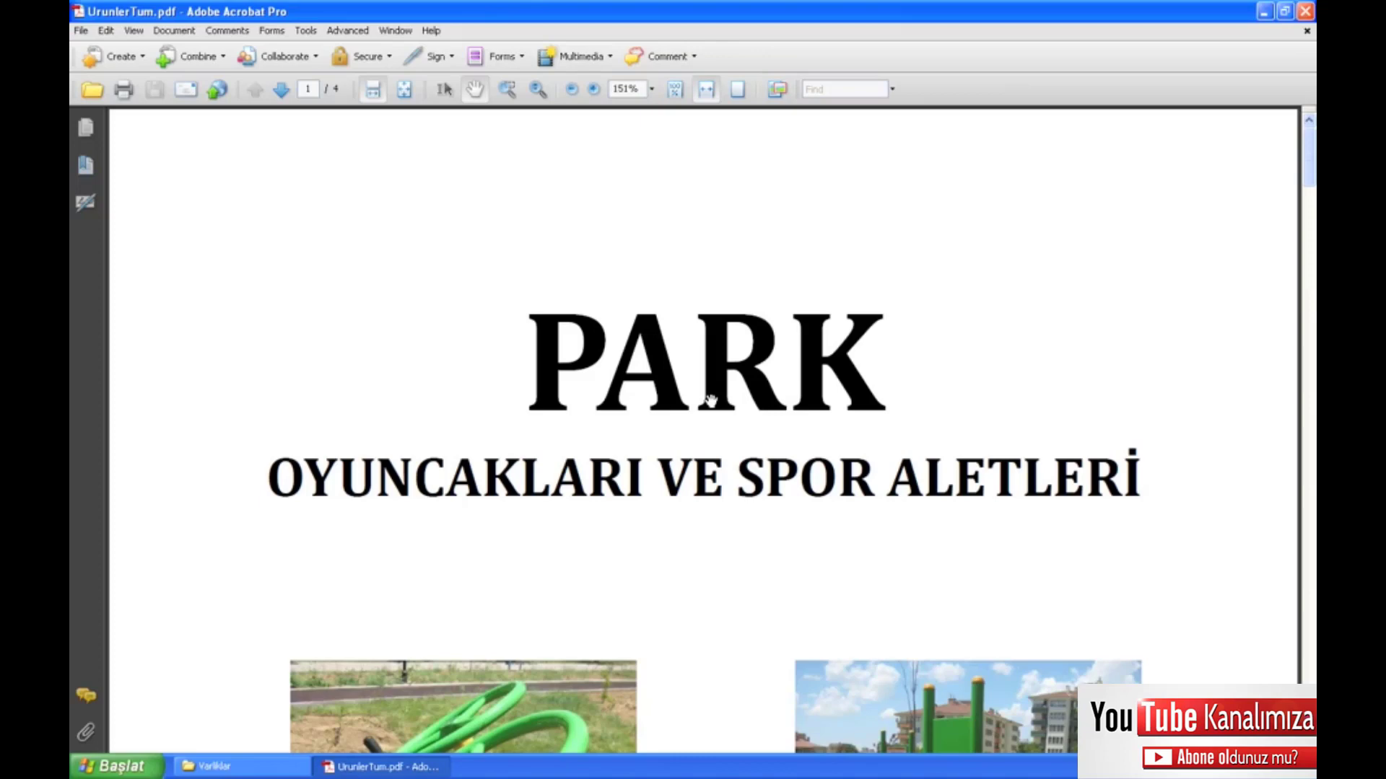
{"action": "left_click", "coordinate": [86, 128]}
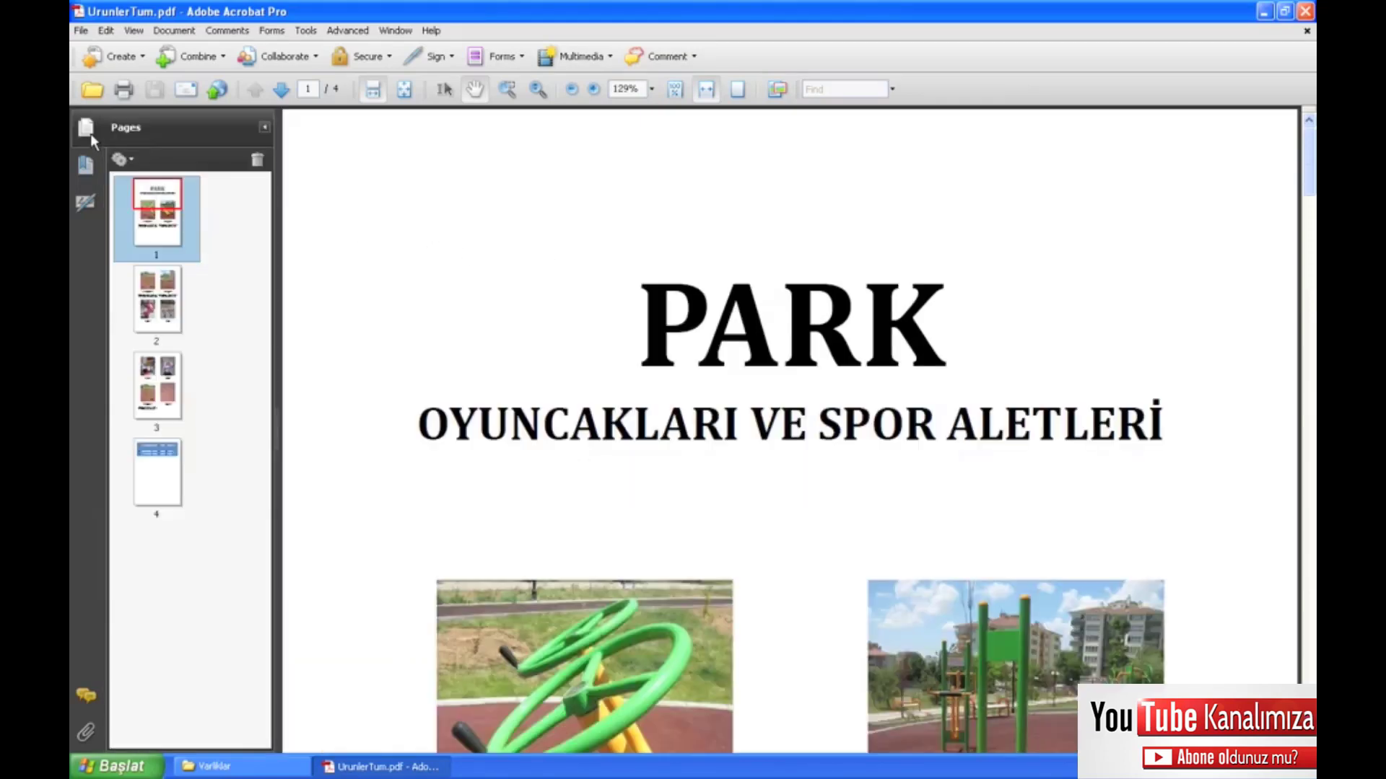
{"action": "left_click", "coordinate": [166, 392]}
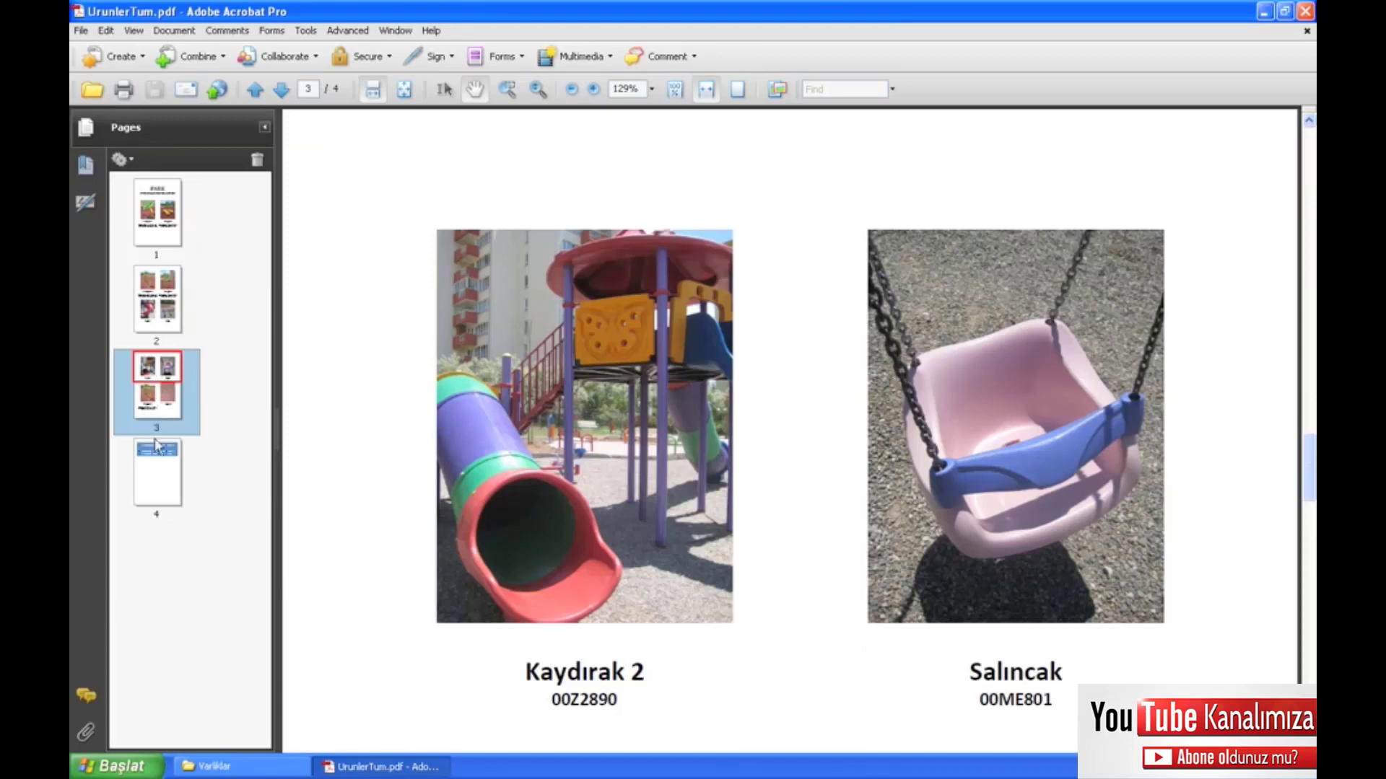
{"action": "left_click", "coordinate": [158, 465]}
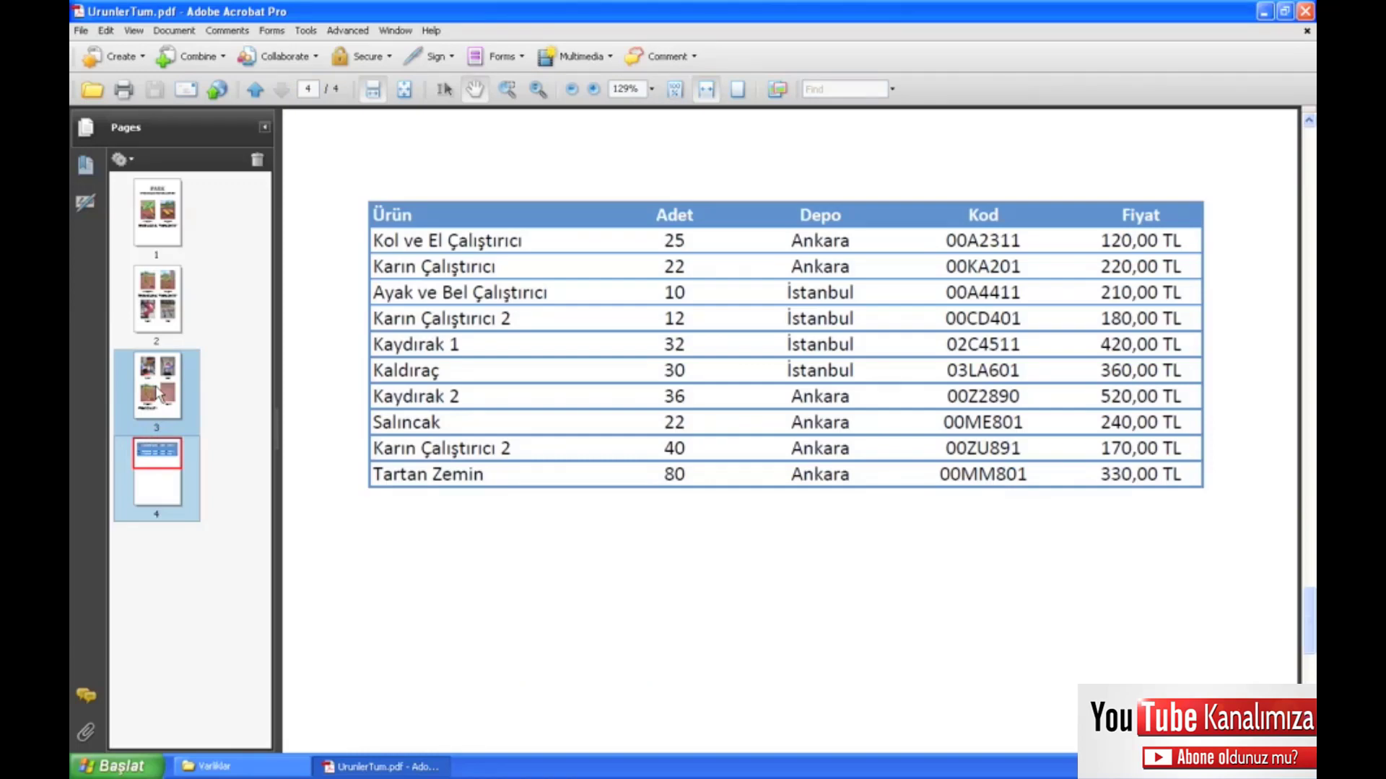
{"action": "right_click", "coordinate": [158, 392]}
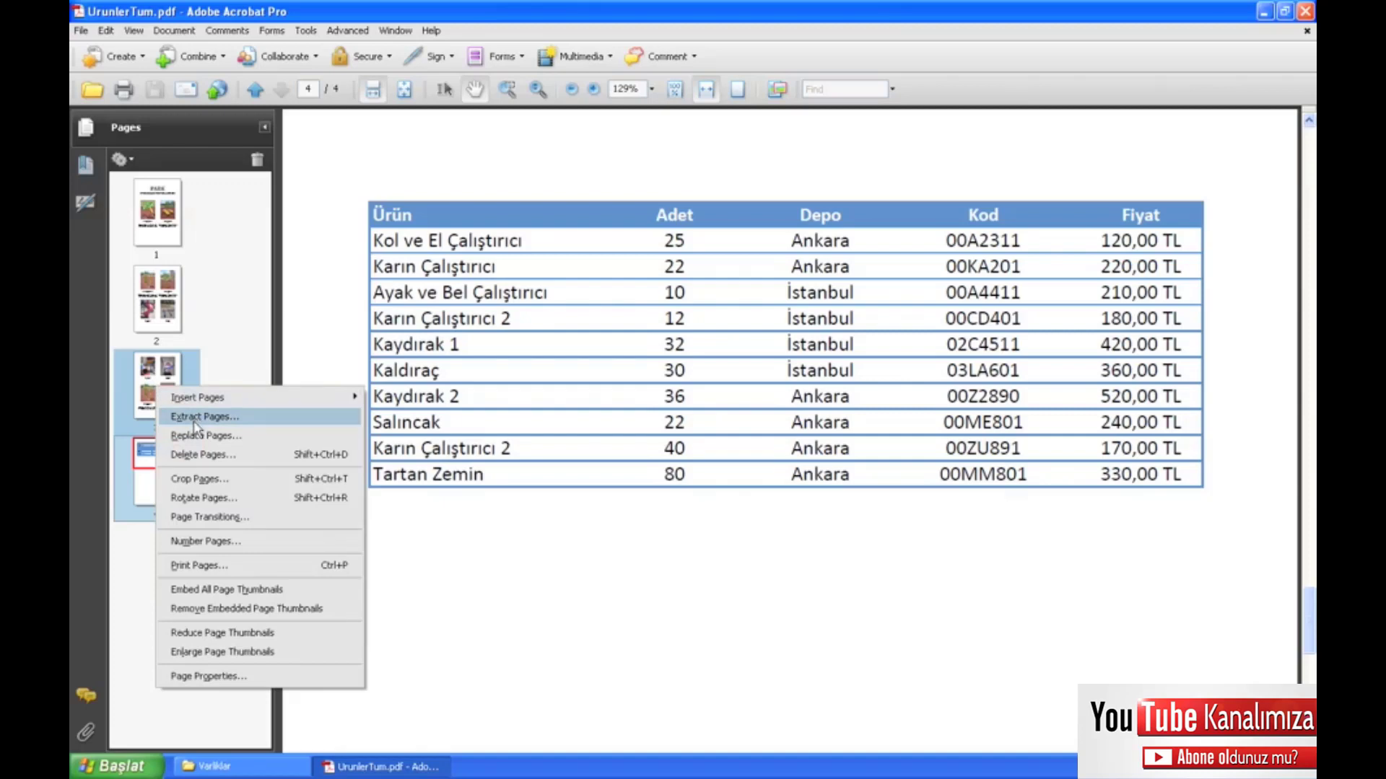
{"action": "left_click", "coordinate": [164, 31]}
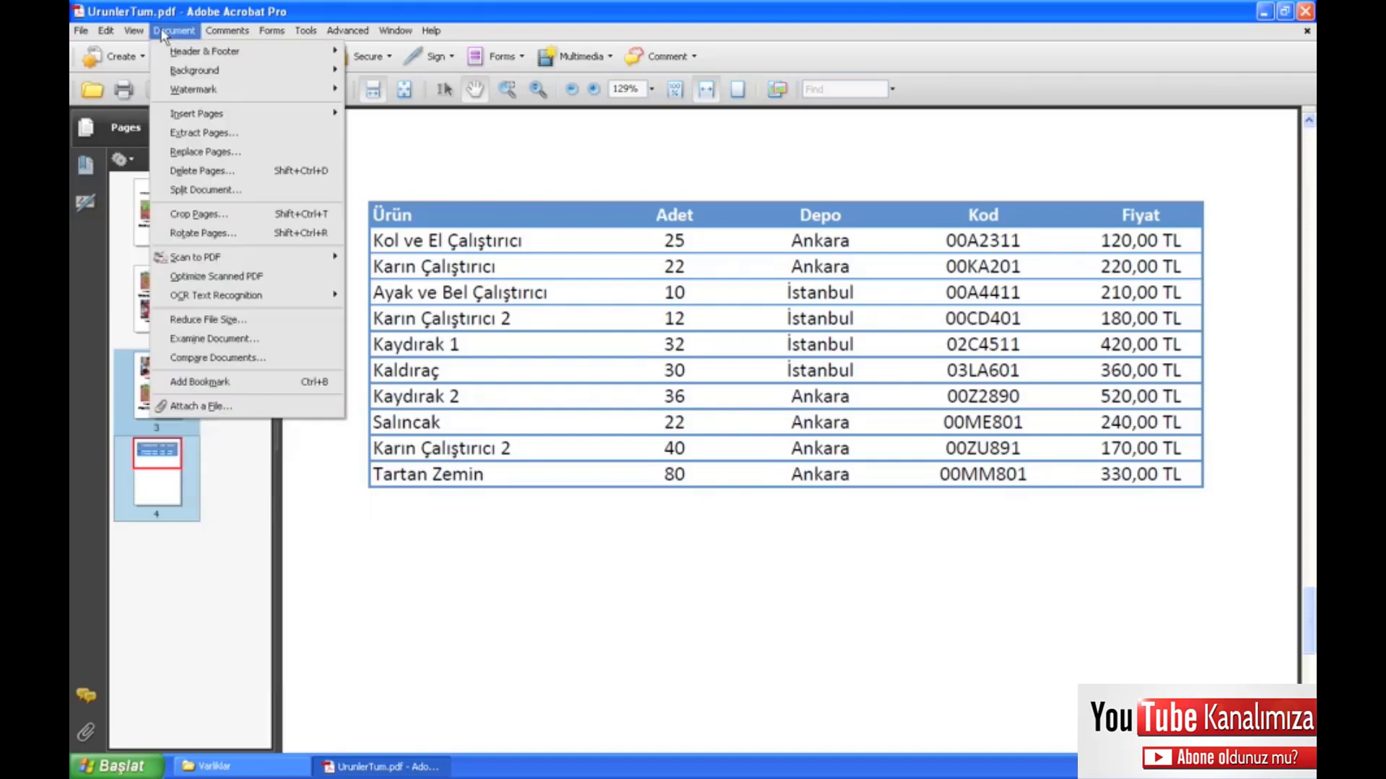
{"action": "left_click", "coordinate": [198, 135]}
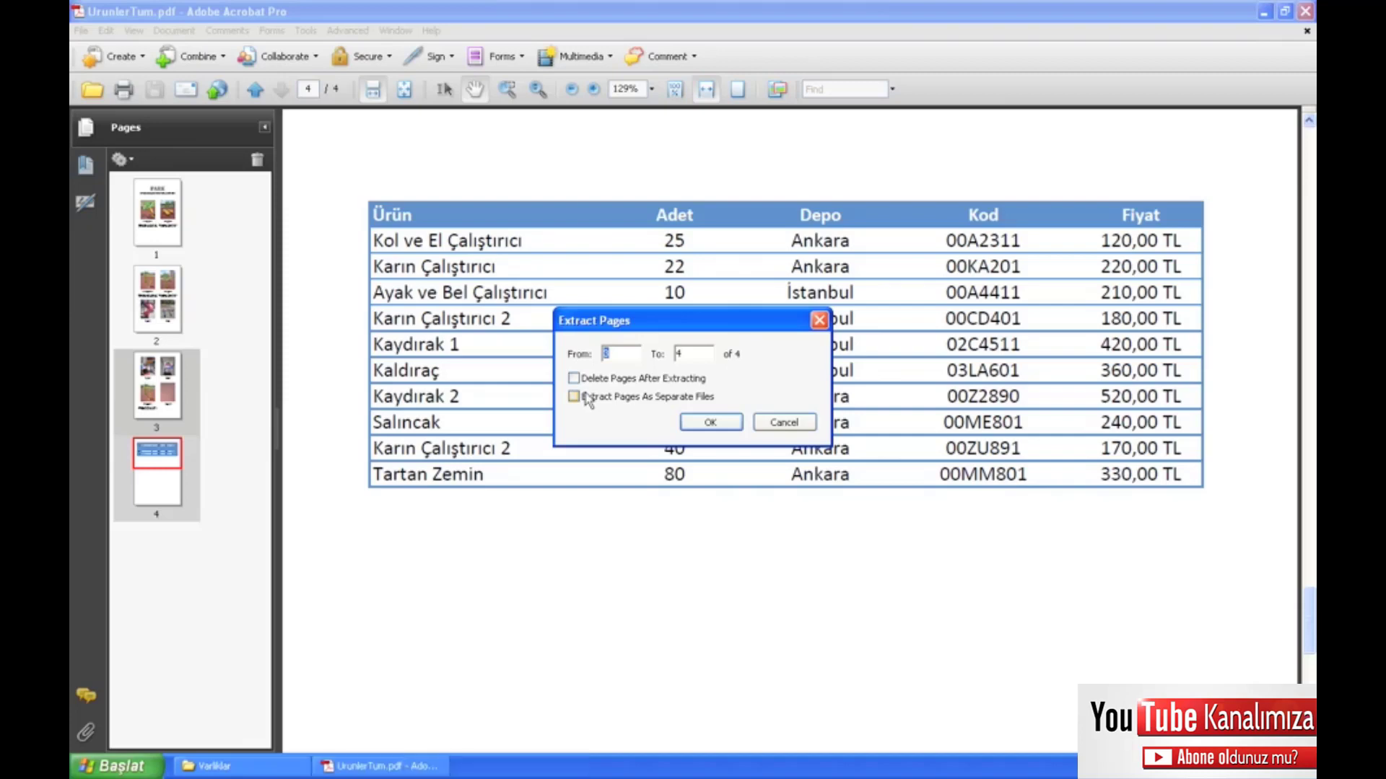
Extract pages 3–4 into a new document and review its two pages
{"action": "left_click", "coordinate": [711, 423]}
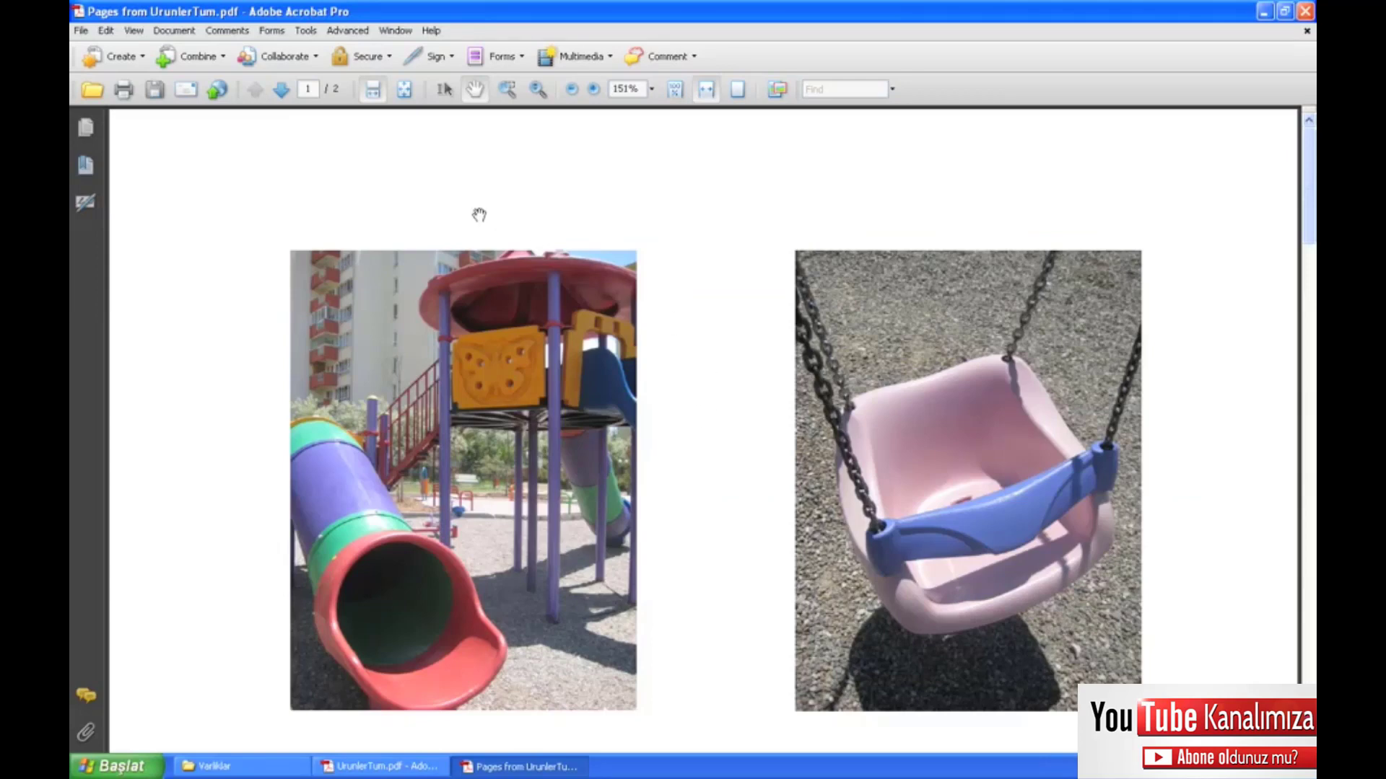
{"action": "left_click", "coordinate": [94, 138]}
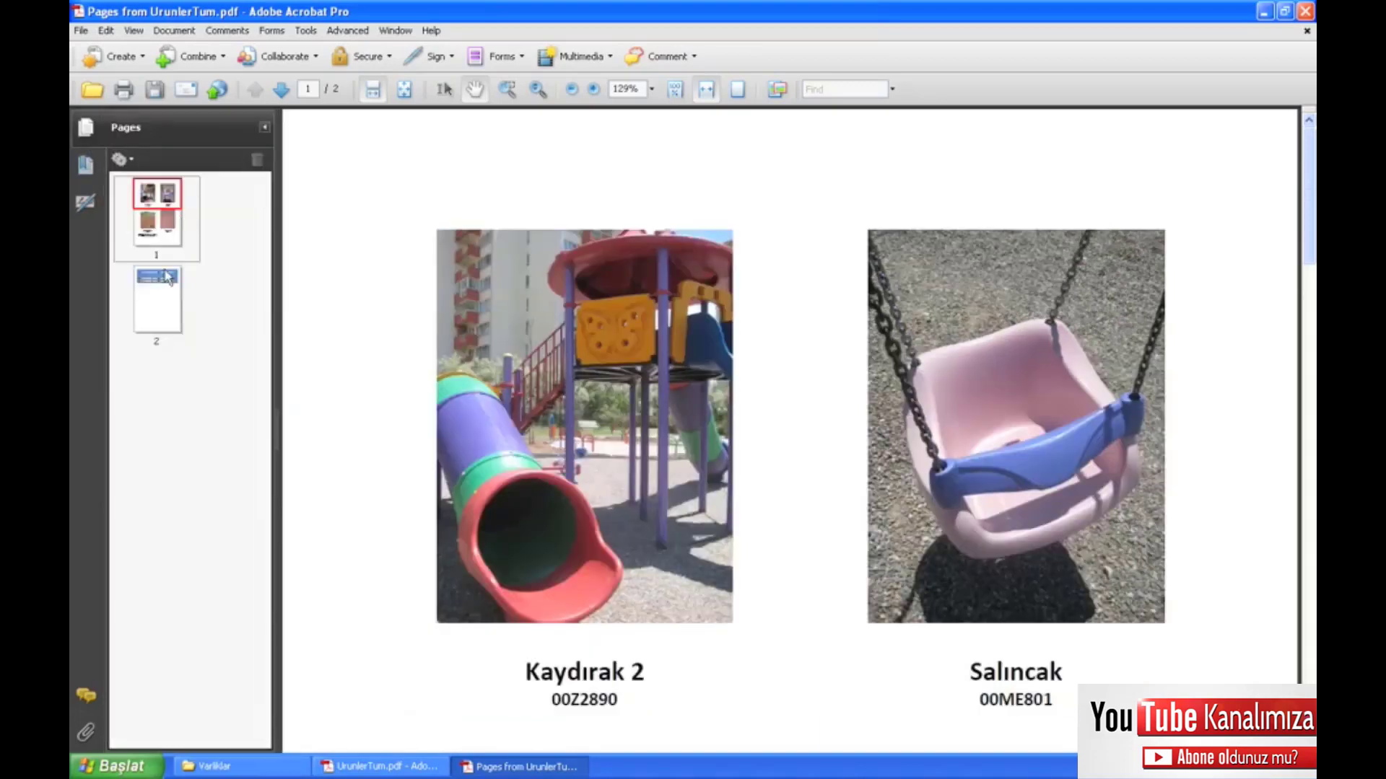
{"action": "left_click", "coordinate": [161, 295]}
{"action": "left_click", "coordinate": [152, 240]}
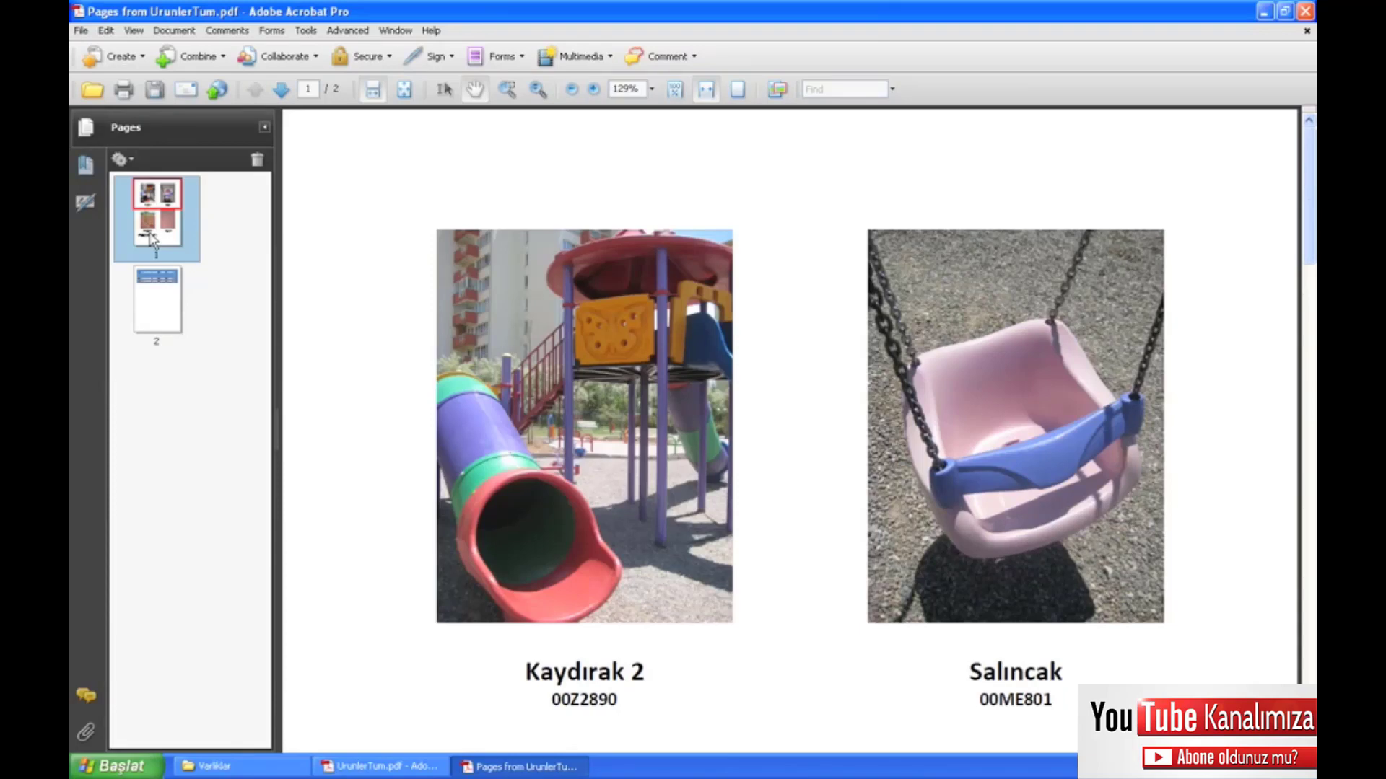
Return to UrunlerTum.pdf and select its page 4 price table
{"action": "left_click_drag", "start_coordinate": [153, 240], "coordinate": [149, 426]}
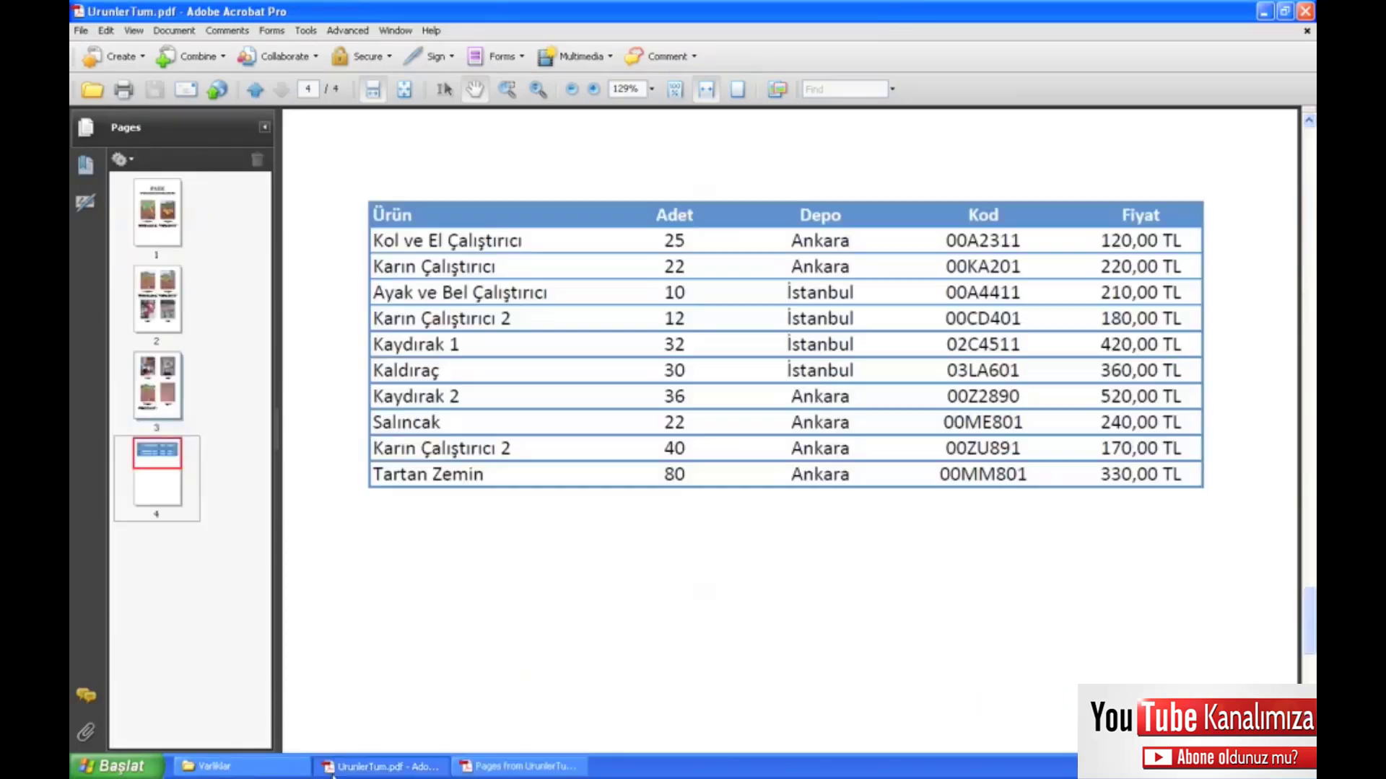
{"action": "left_click", "coordinate": [153, 392]}
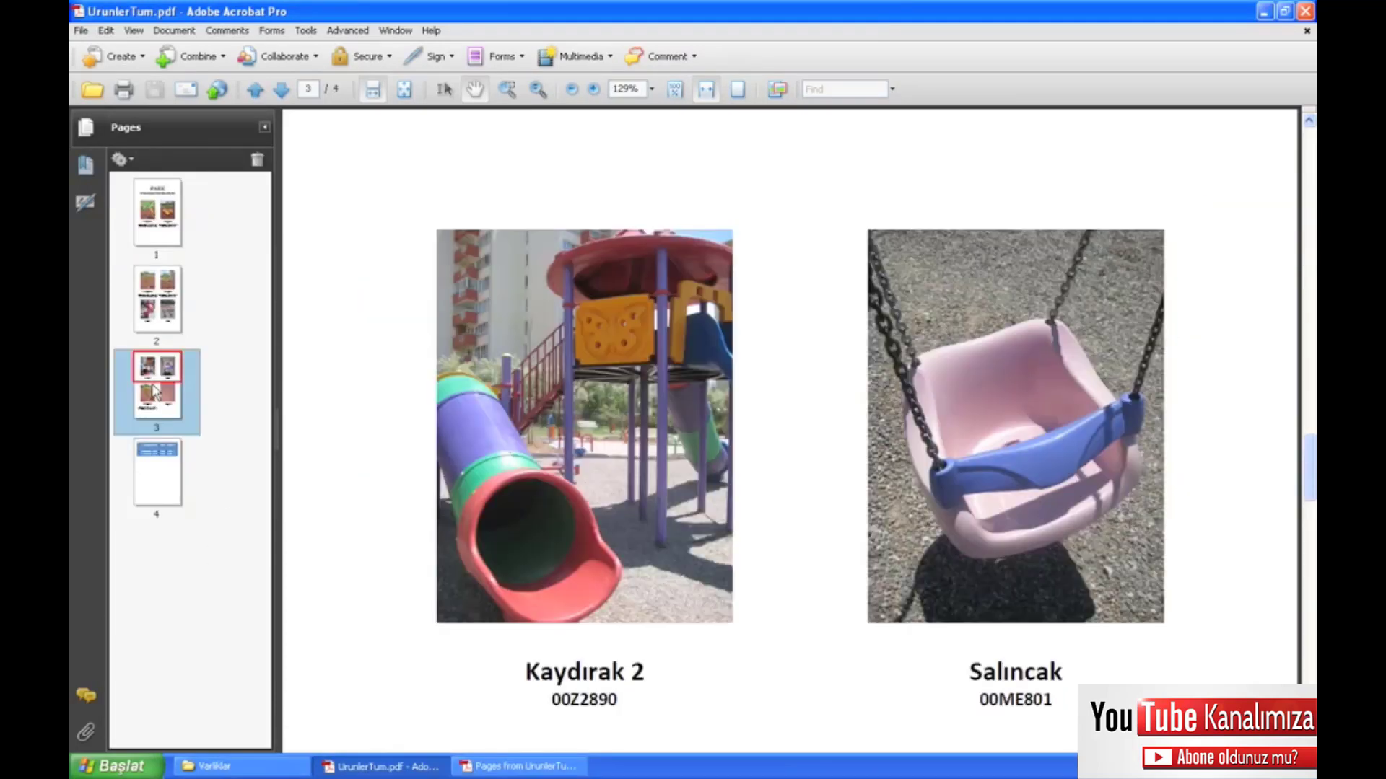
{"action": "left_click", "coordinate": [165, 478]}
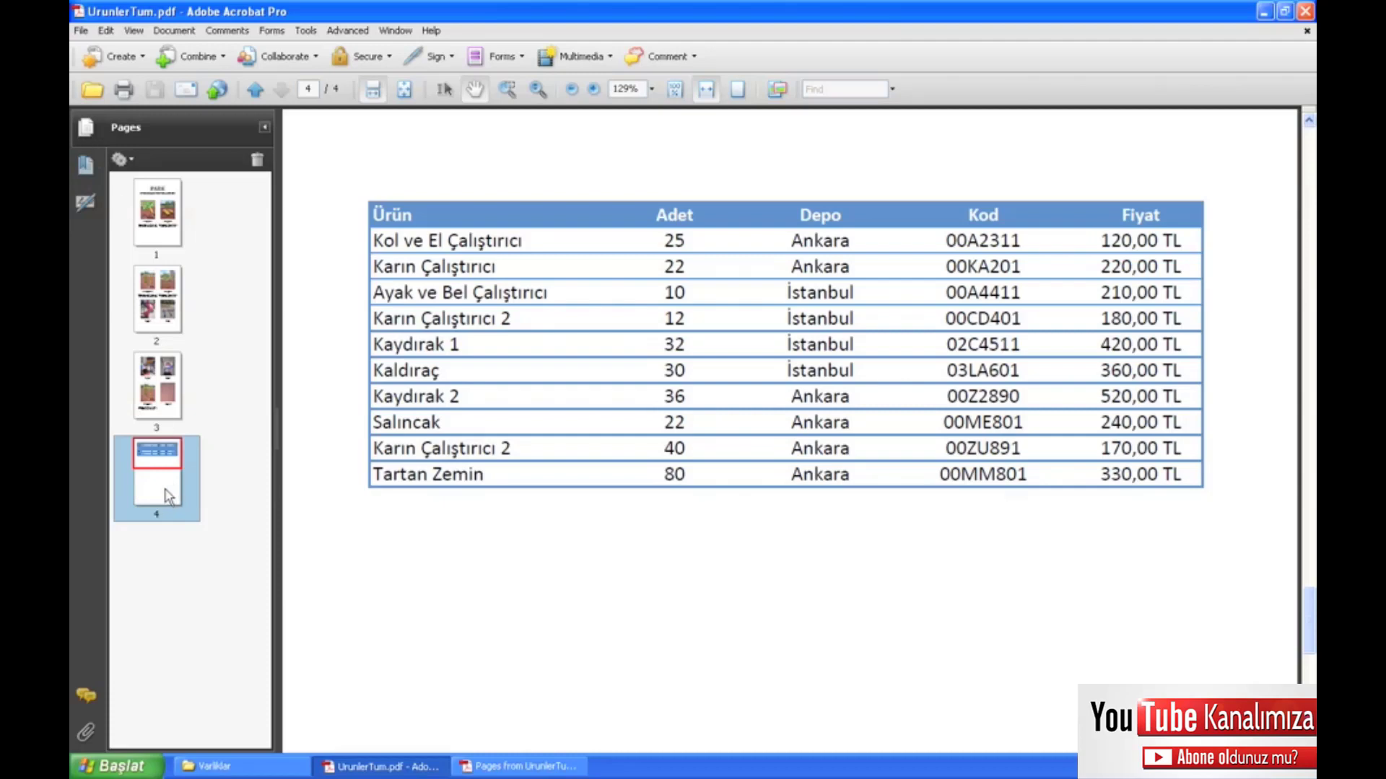
Replace page 4 (the price table) of UrunlerTum.pdf with page 1 of Adobe.pdf
{"action": "right_click", "coordinate": [165, 486]}
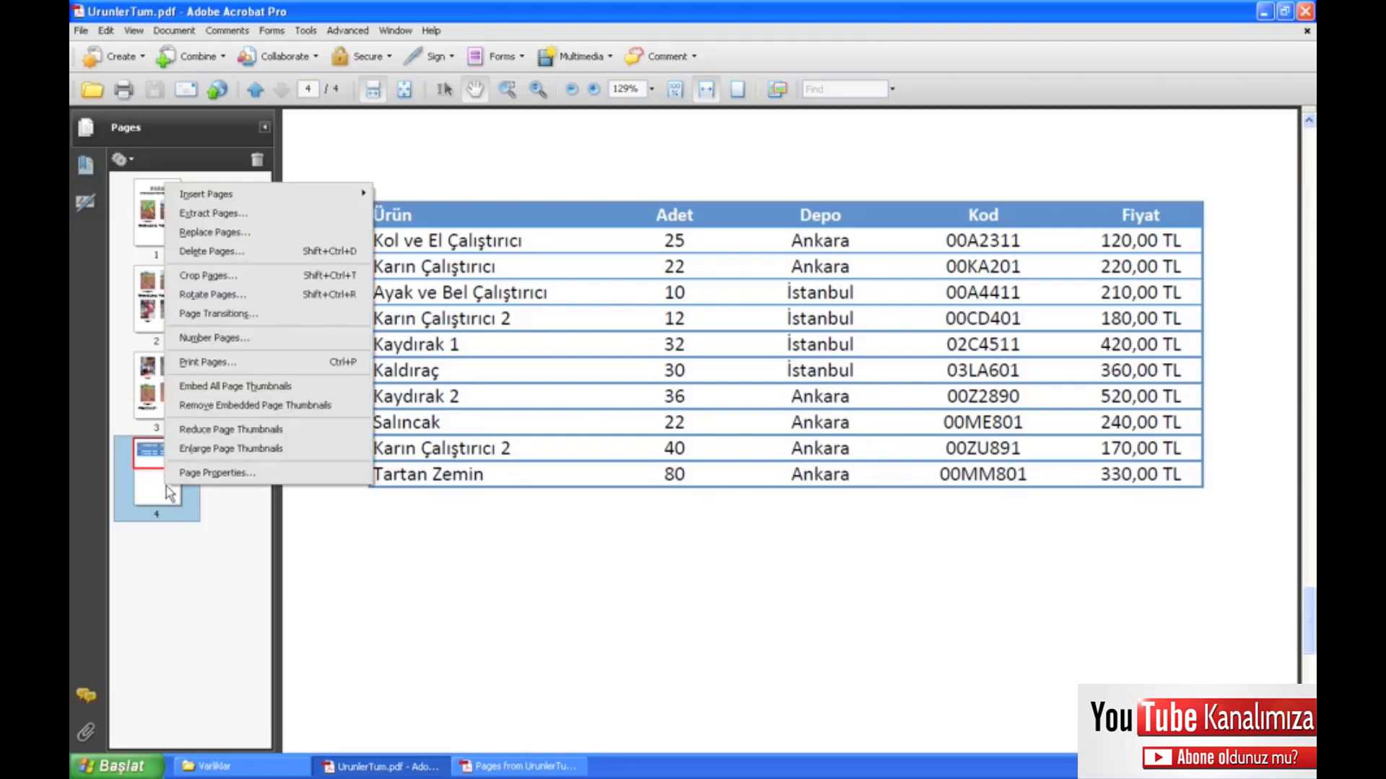
{"action": "left_click", "coordinate": [282, 236]}
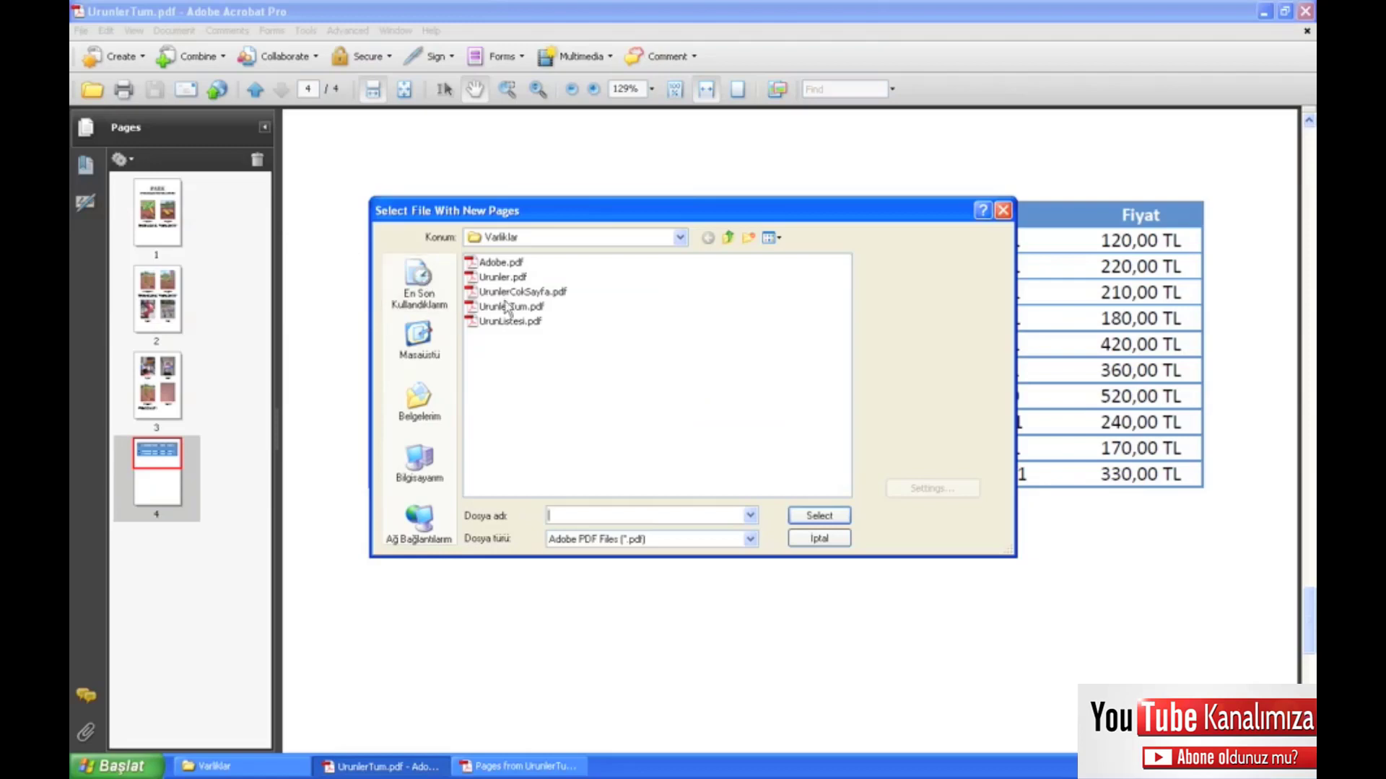
{"action": "left_click", "coordinate": [506, 265]}
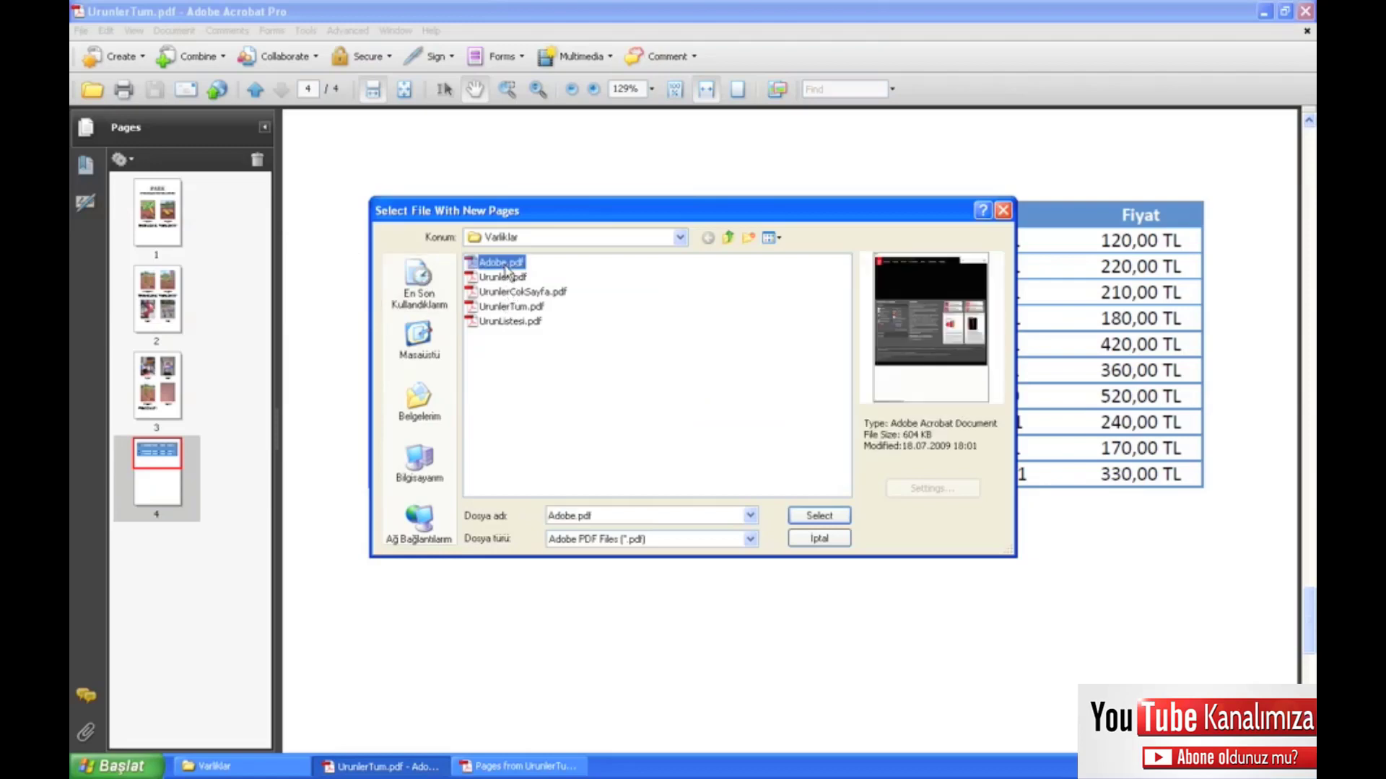
{"action": "left_click", "coordinate": [831, 518]}
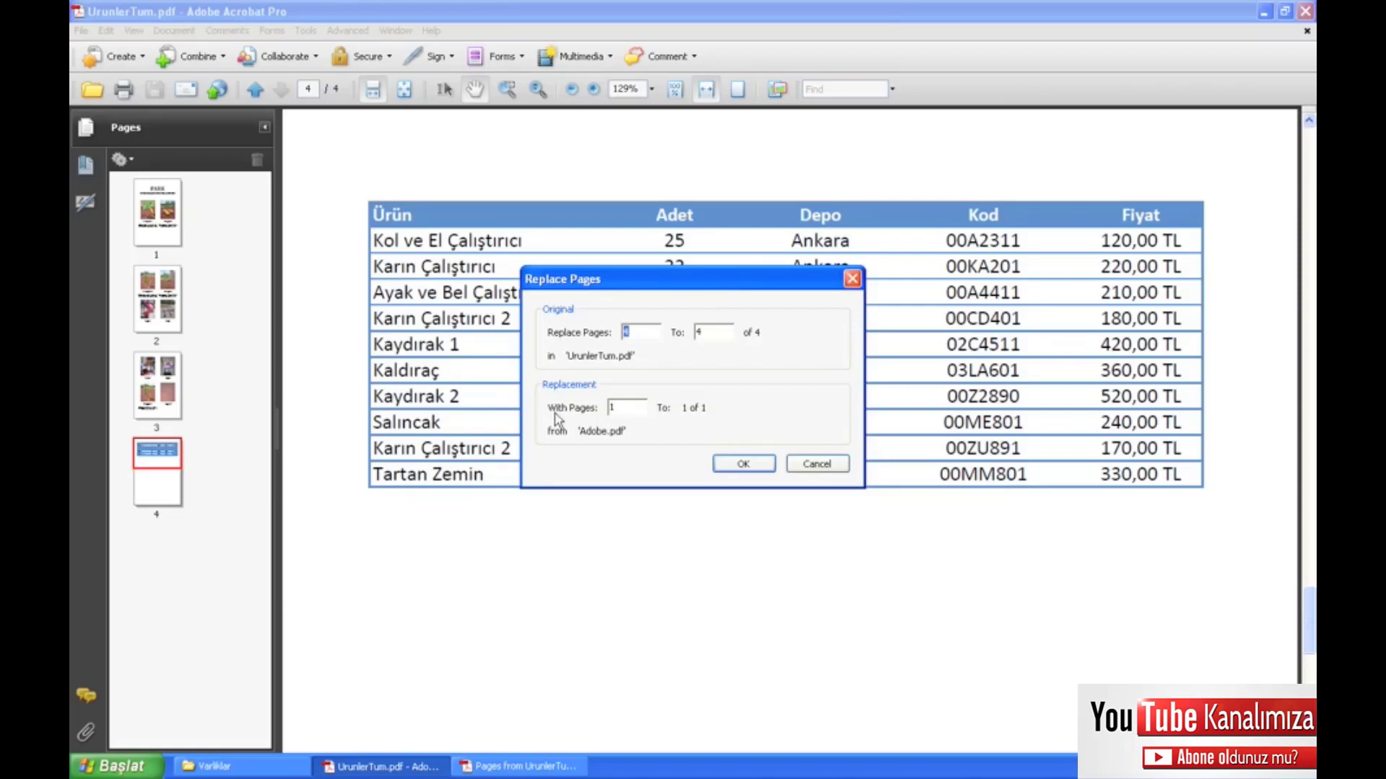
{"action": "left_click", "coordinate": [730, 467]}
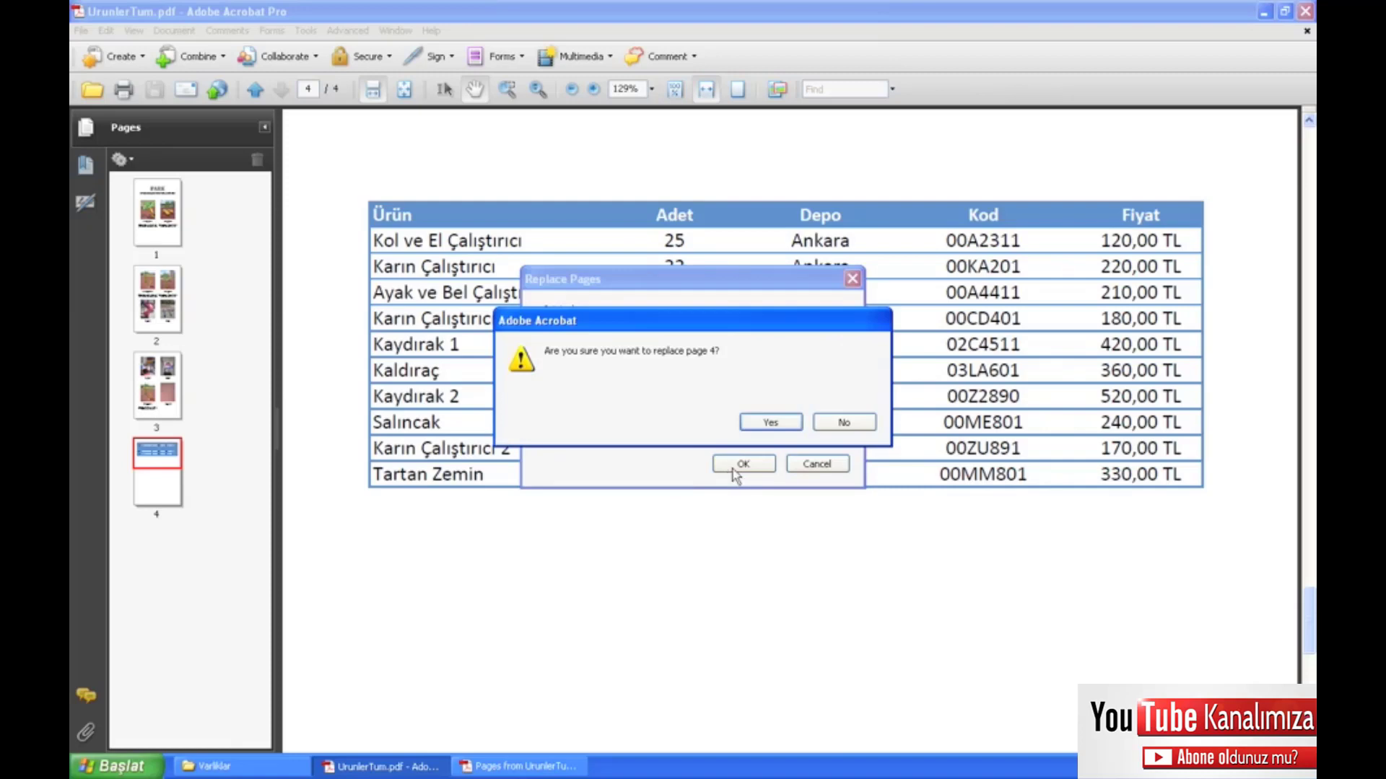
{"action": "left_click", "coordinate": [777, 430]}
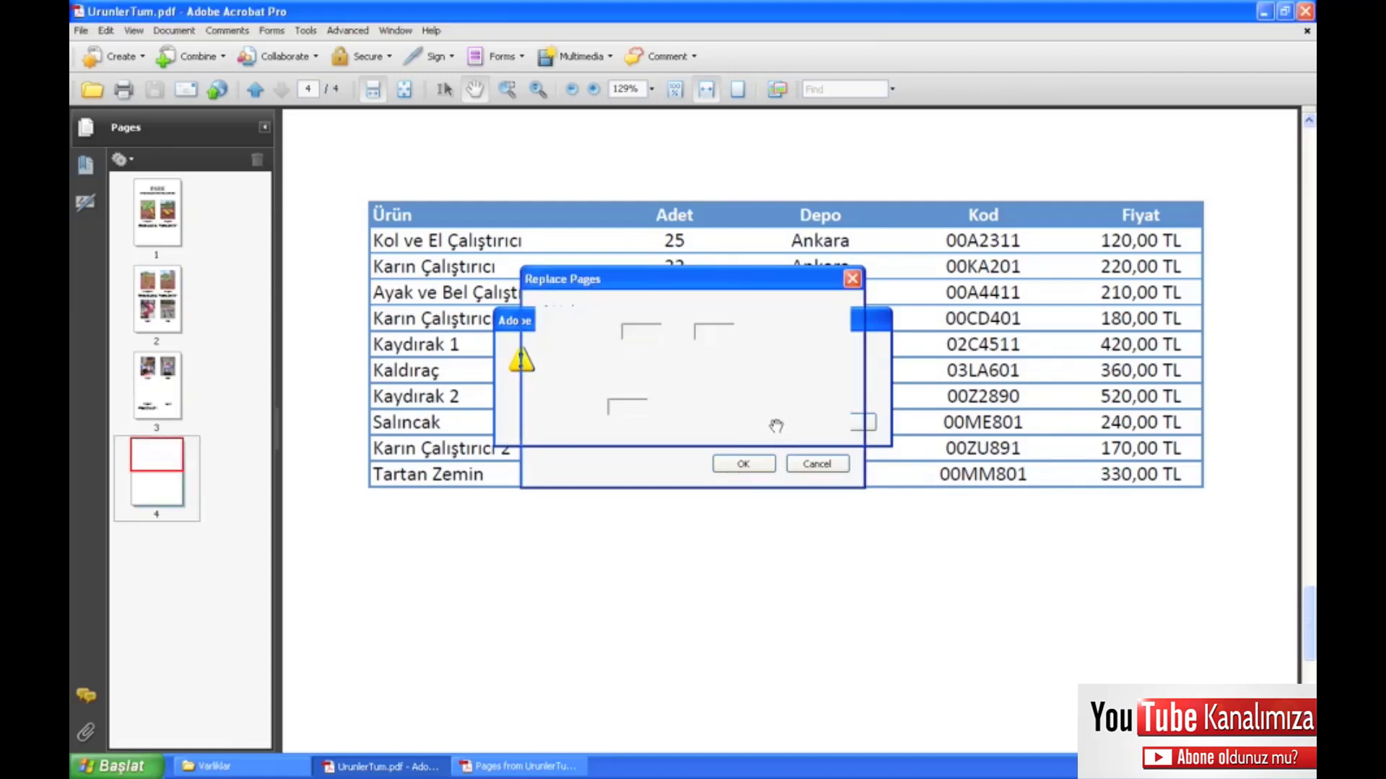